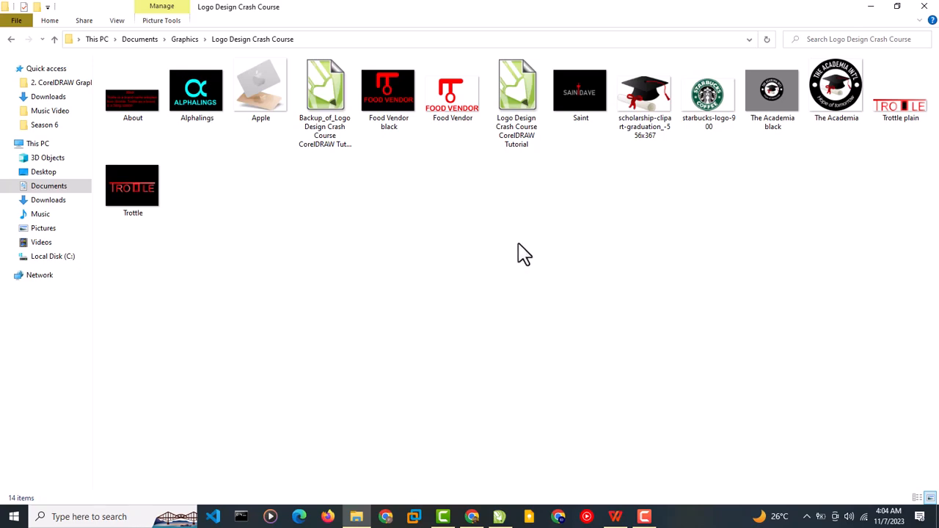
# Open the Logo Design Crash Course CorelDRAW Tutorial file in CorelDRAW
pyautogui.doubleClick(523, 117)
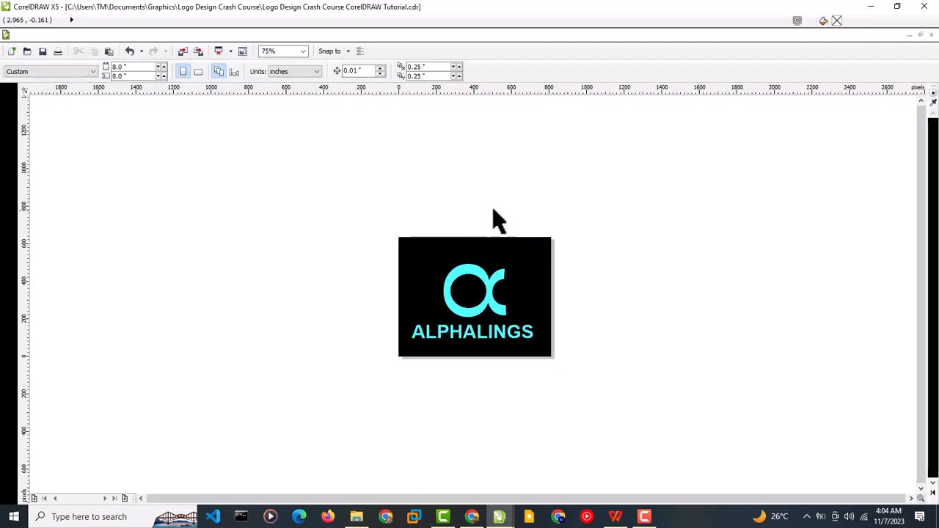
pyautogui.click(301, 48)
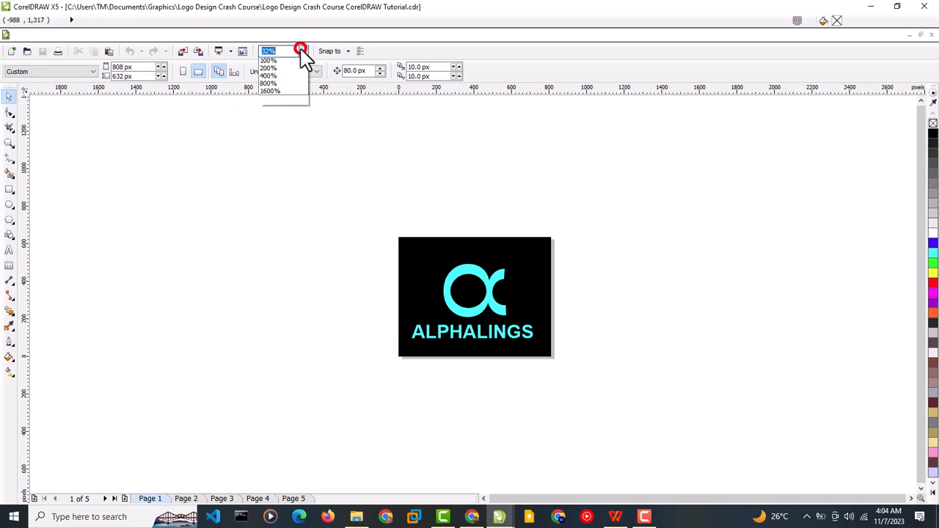
pyautogui.click(286, 71)
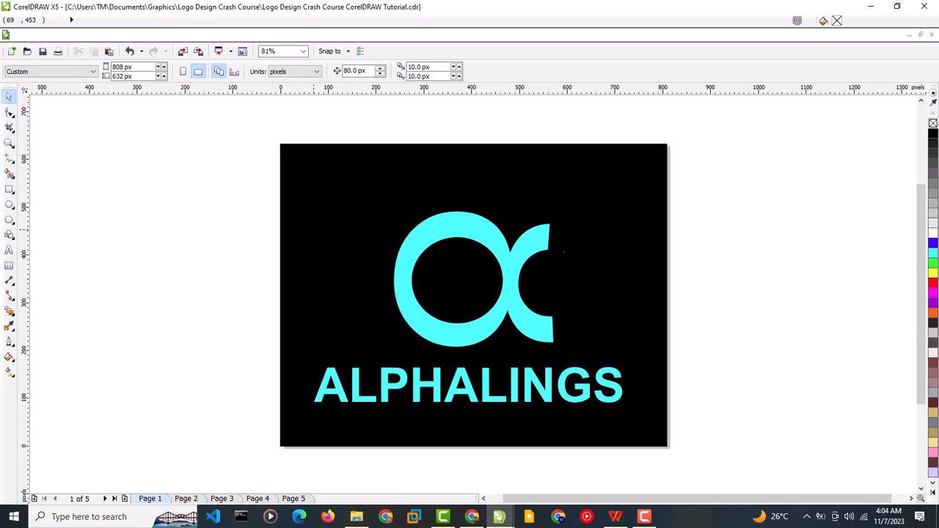
# Delete the black background rectangle behind the FOOD VENDOR logo on page 2
pyautogui.click(188, 498)
pyautogui.click(320, 247)
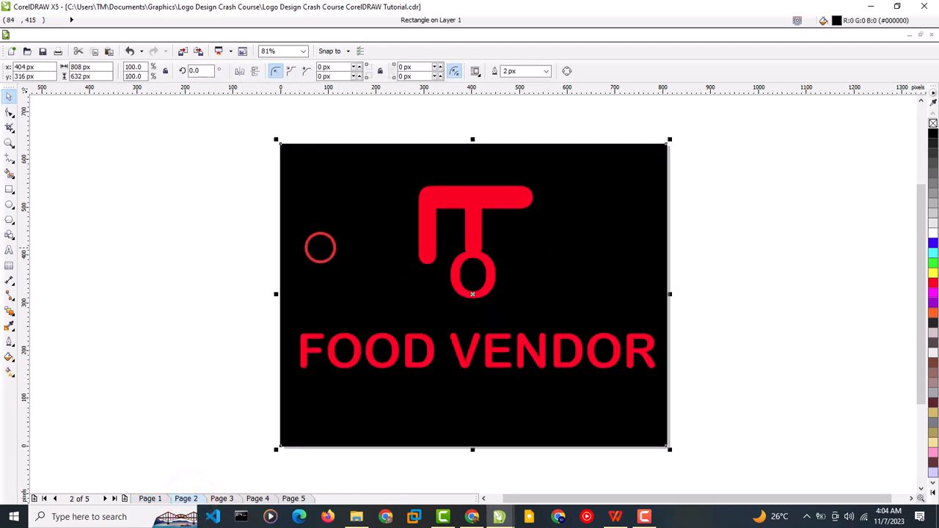
pyautogui.press('Delete')
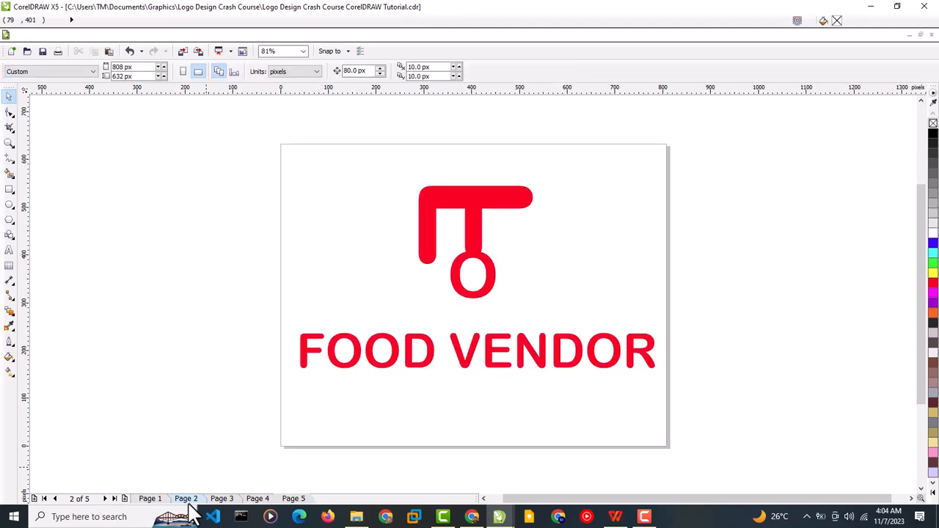
# Delete the black background rectangle behind the ALPHALINGS logo on page 1
pyautogui.click(148, 500)
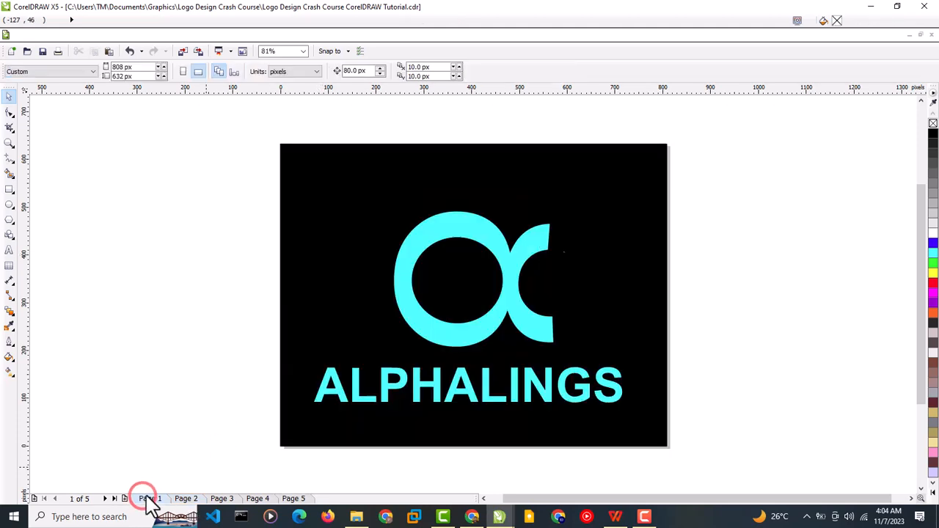
pyautogui.click(291, 320)
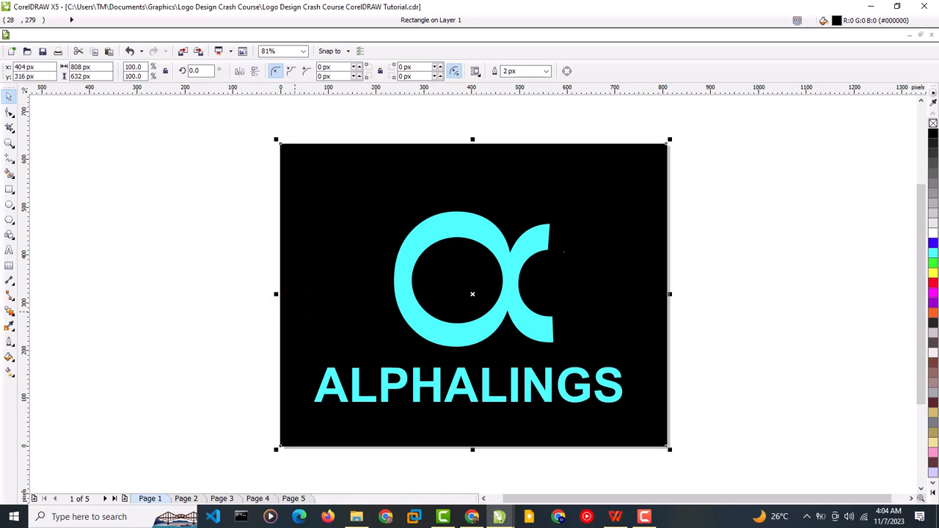
pyautogui.rightClick(294, 308)
pyautogui.click(295, 314)
pyautogui.press('Delete')
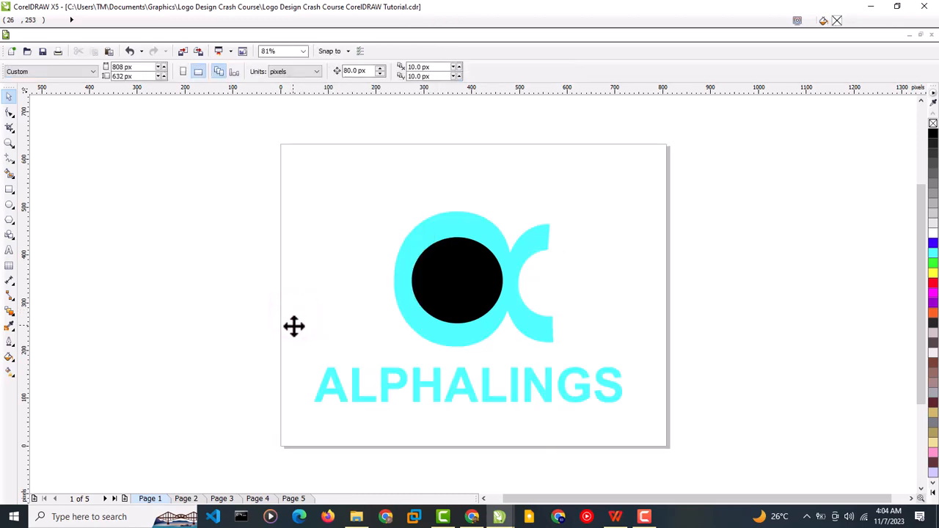
# Delete the black background rectangles behind the TROTTLE logo on page 4 and the SAINT DAVE logo on page 5
pyautogui.click(215, 499)
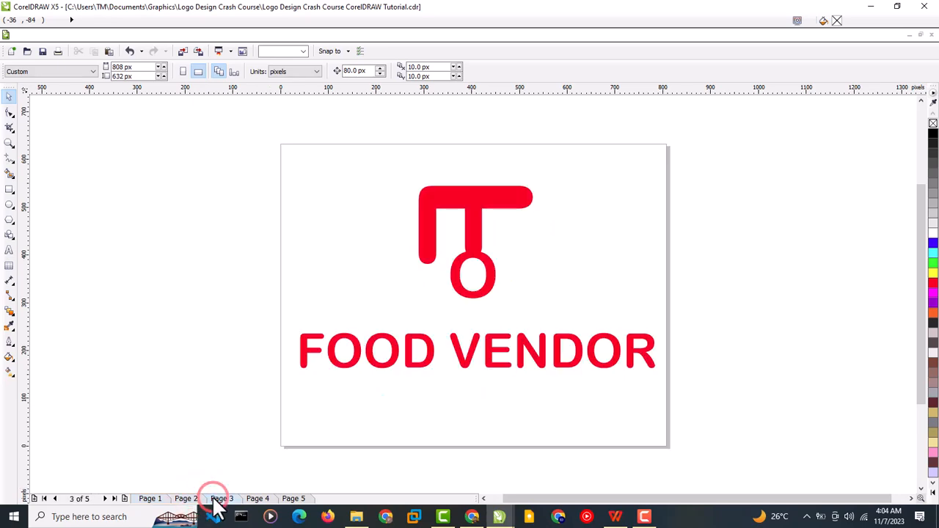
pyautogui.click(270, 499)
pyautogui.click(303, 424)
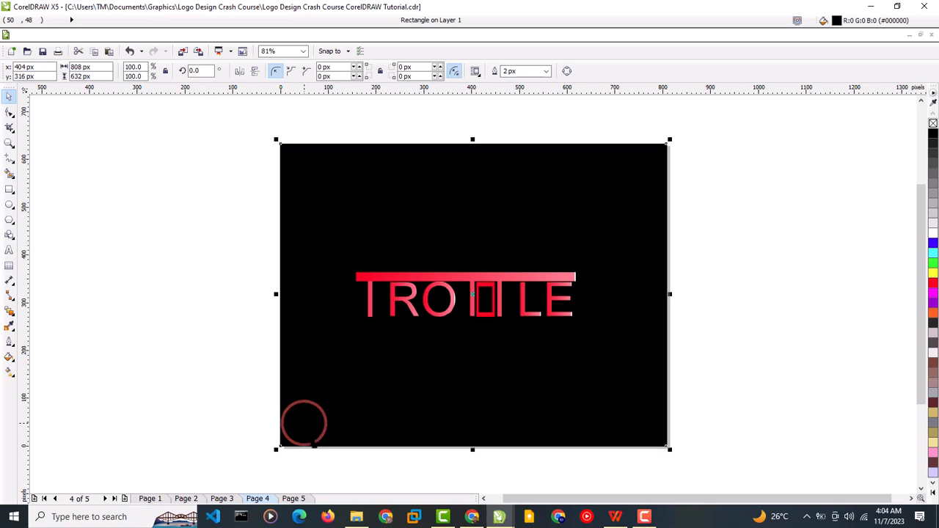
pyautogui.press('Delete')
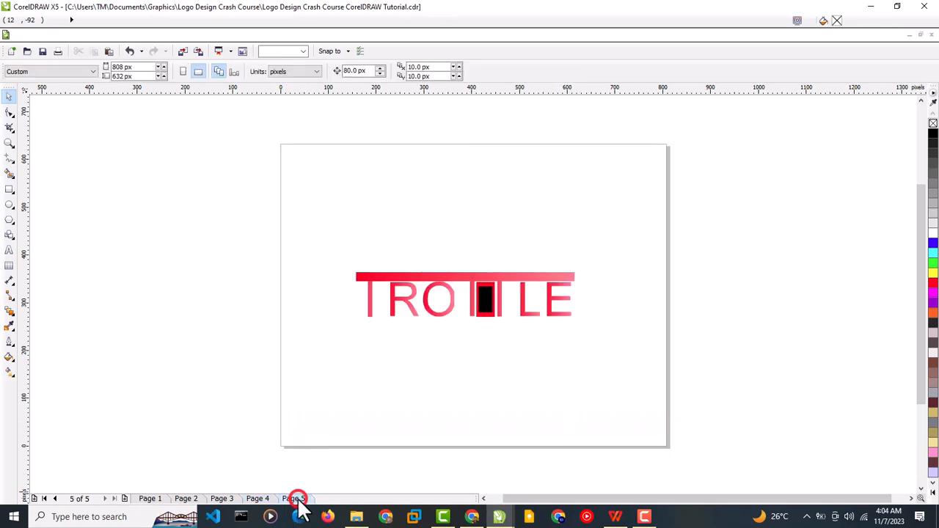
pyautogui.click(327, 226)
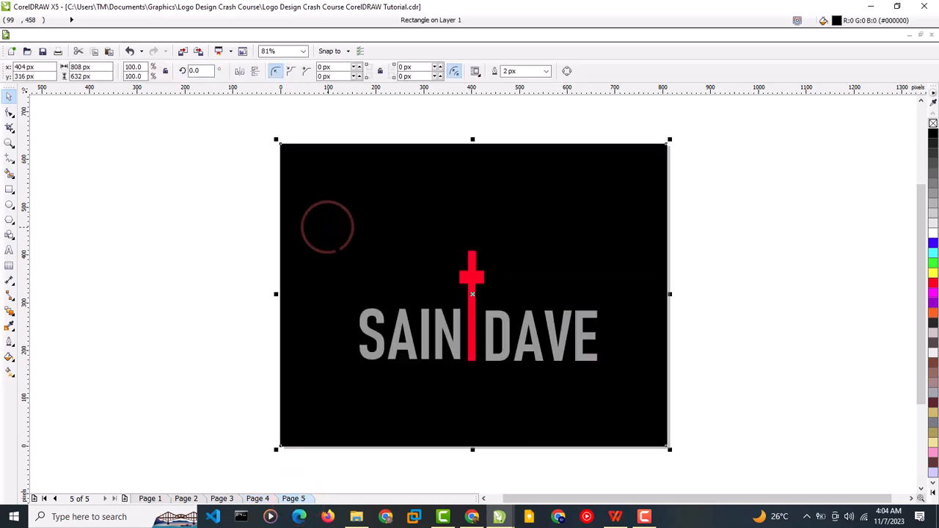
pyautogui.press('Delete')
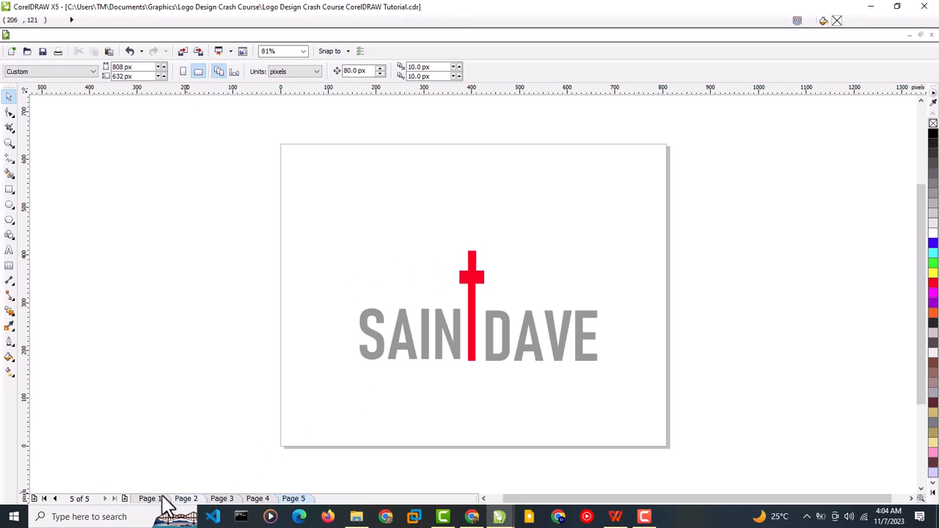
# Ungroup the ALPHALINGS logo on page 1 into its individual objects and deselect them
pyautogui.click(147, 499)
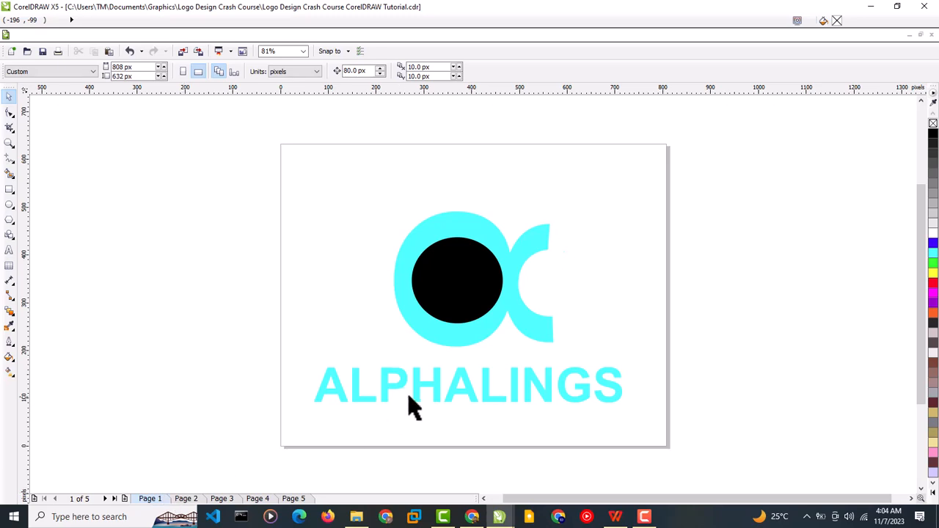
pyautogui.click(457, 340)
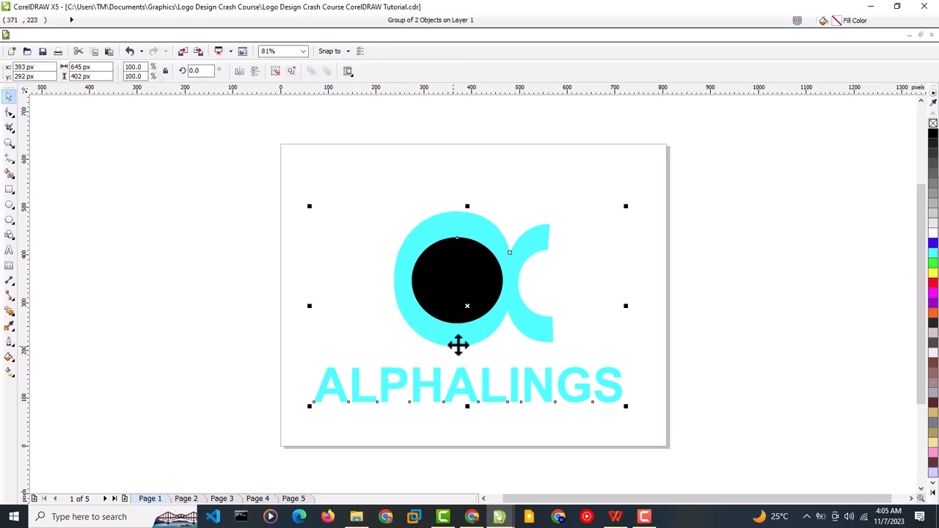
pyautogui.click(291, 71)
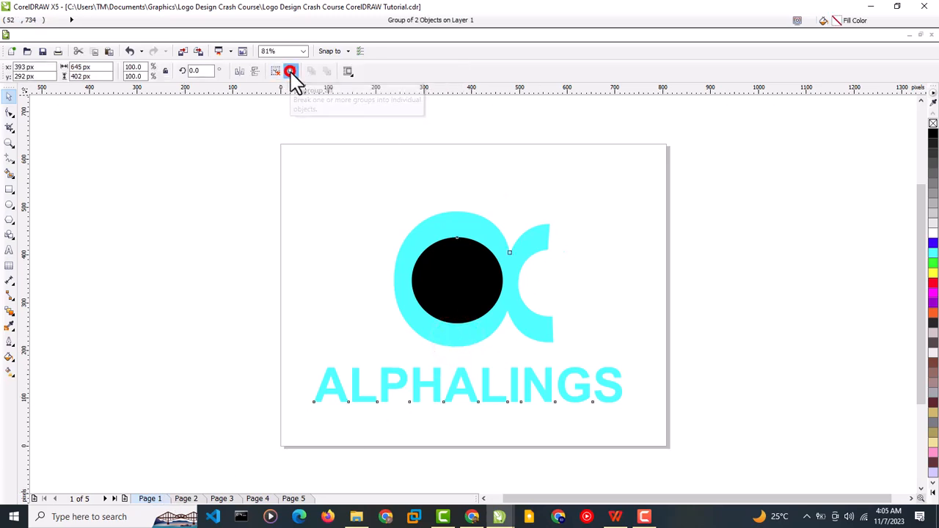
pyautogui.click(224, 160)
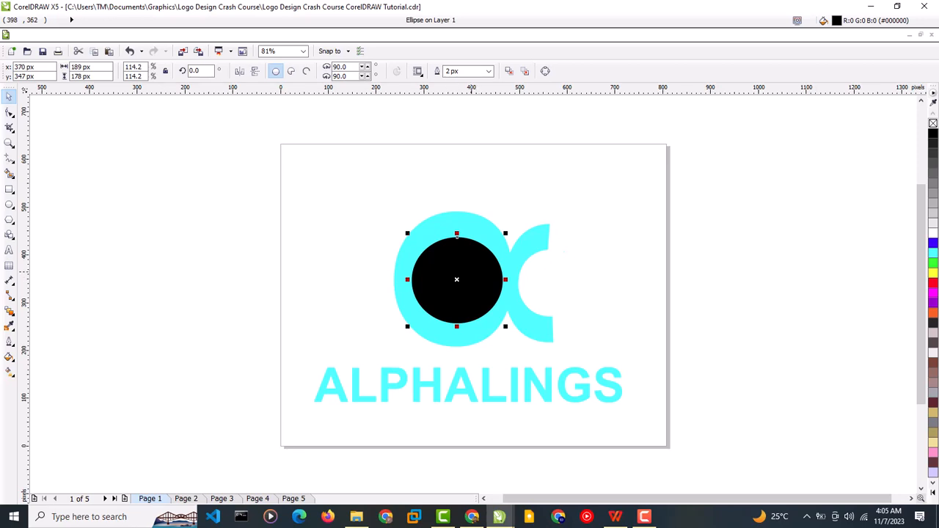
# Move the black ellipse out of the alpha symbol and delete it
pyautogui.moveTo(470, 271); pyautogui.dragTo(162, 262)
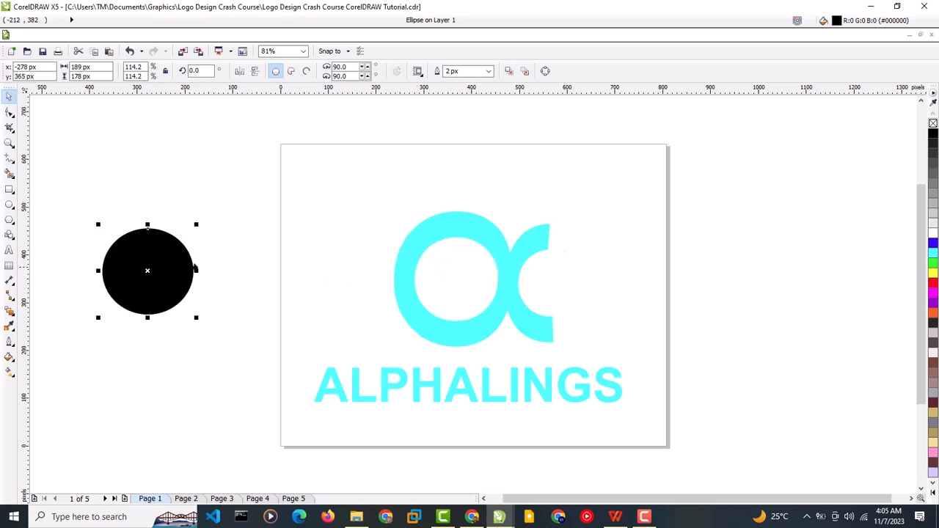
pyautogui.click(227, 340)
pyautogui.click(134, 276)
pyautogui.press('Delete')
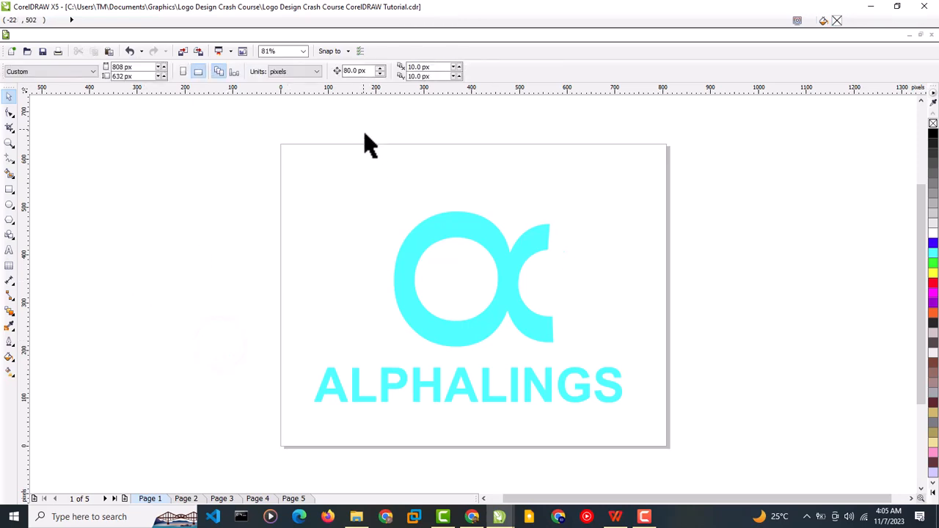
# Move the cyan alpha symbol off the page to its left, leaving the ALPHALINGS text in place
pyautogui.click(495, 271)
pyautogui.moveTo(494, 256); pyautogui.dragTo(214, 224)
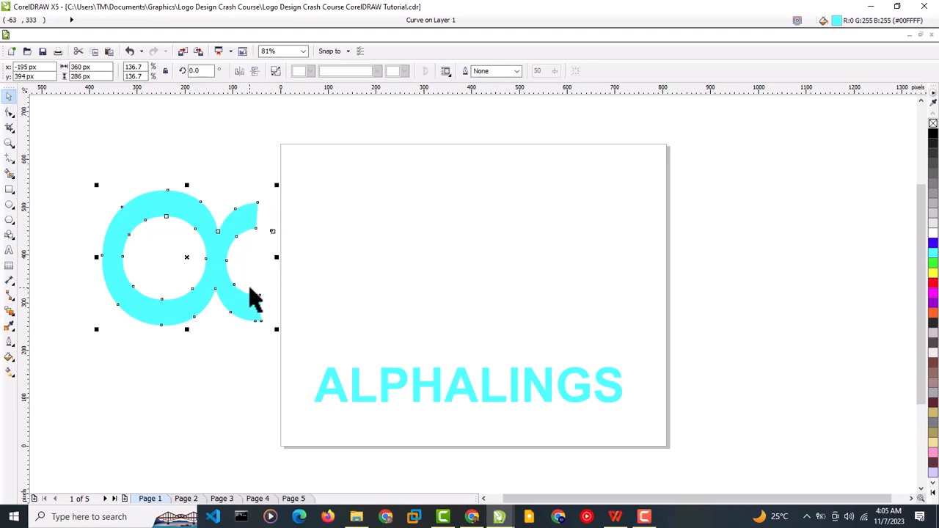
pyautogui.moveTo(222, 272); pyautogui.dragTo(158, 264)
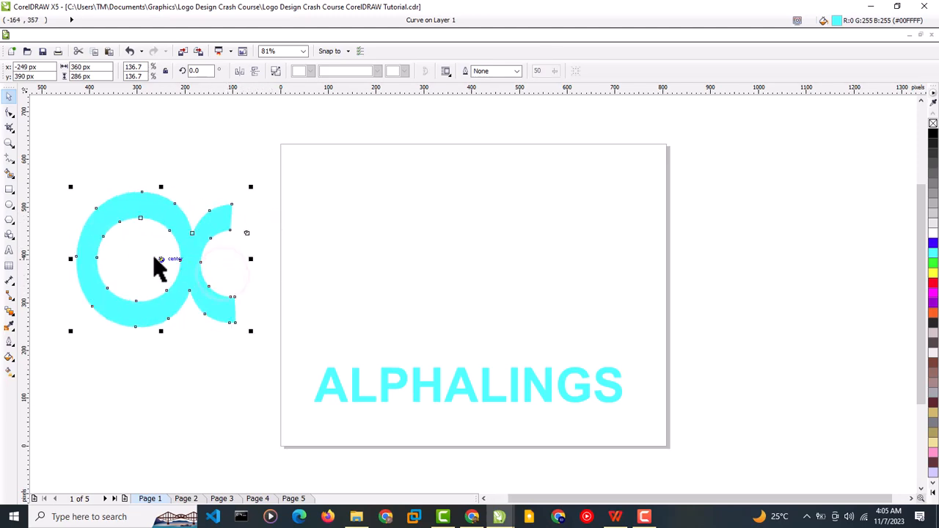
pyautogui.click(286, 374)
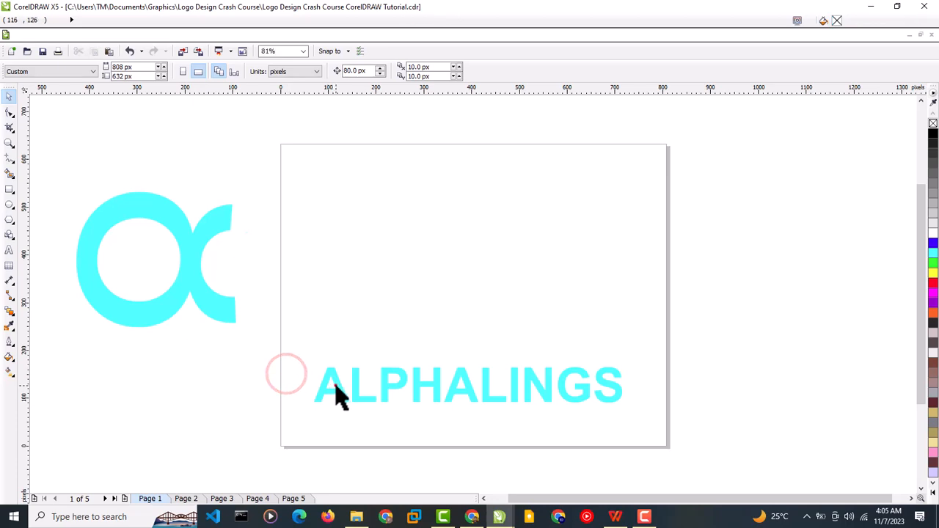
pyautogui.click(336, 388)
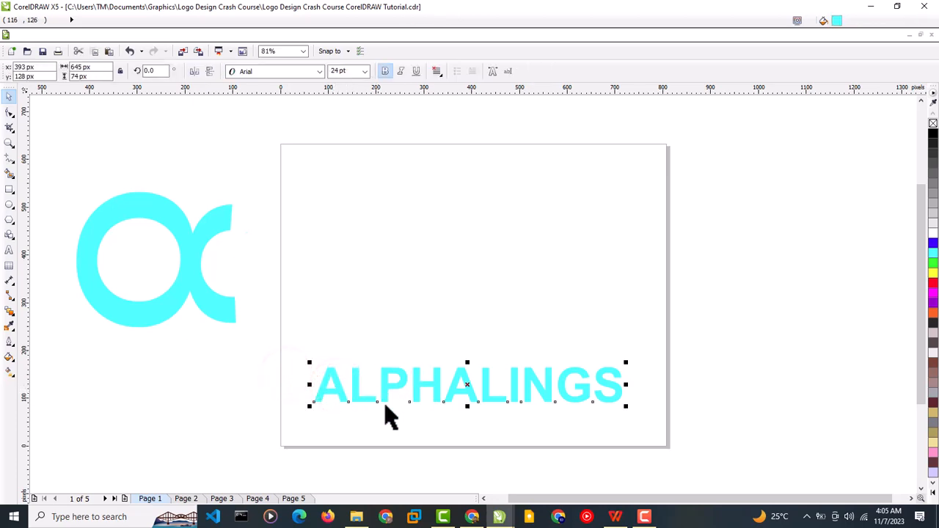
pyautogui.click(282, 350)
# Add the artistic text "8" in Arial above the ALPHALINGS text and enlarge it to about 95 pt
pyautogui.click(8, 250)
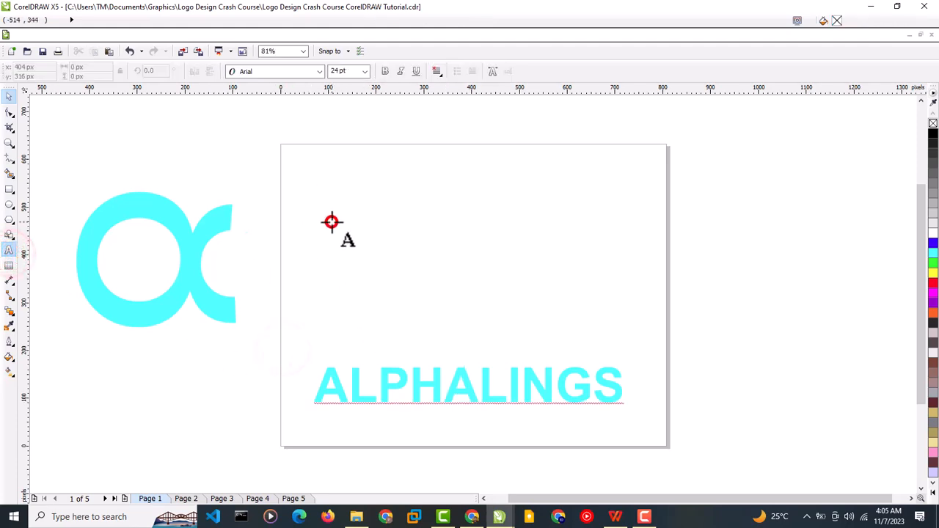
pyautogui.click(331, 221)
pyautogui.write('8')
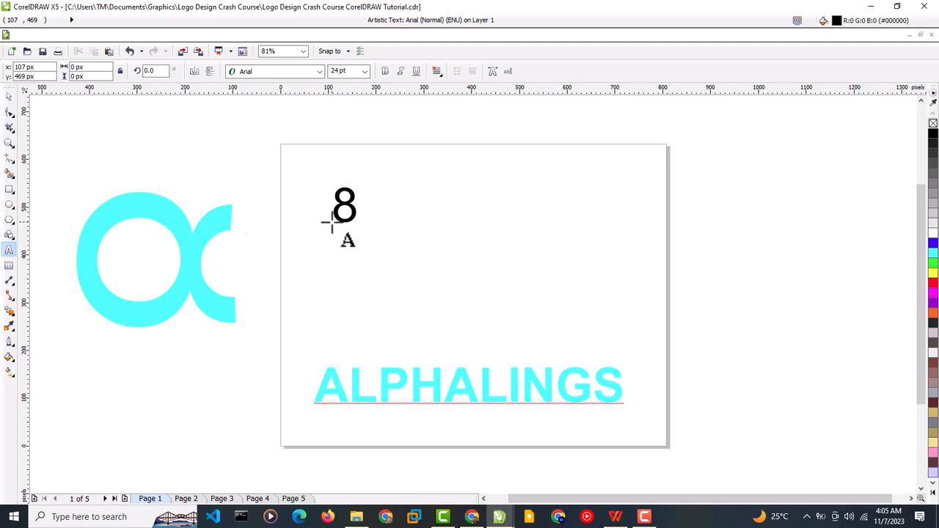
pyautogui.moveTo(366, 229); pyautogui.dragTo(459, 331)
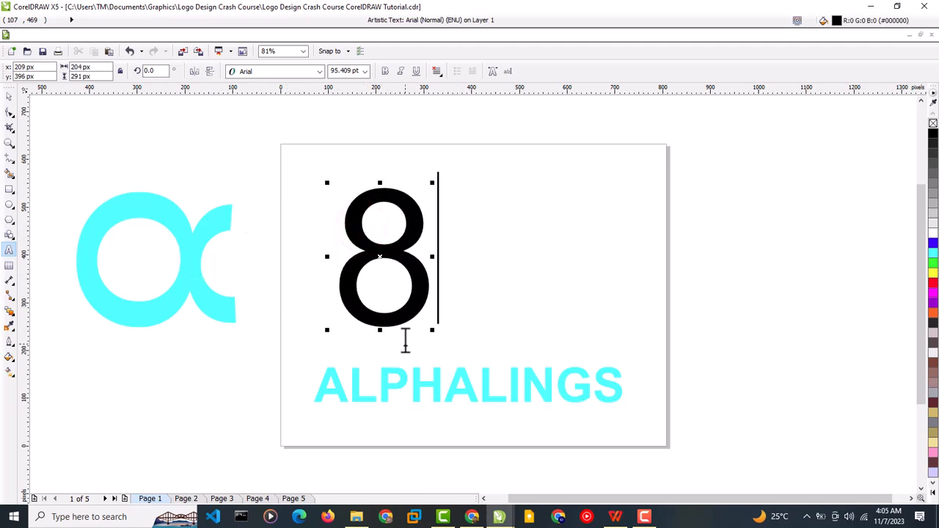
pyautogui.click(9, 96)
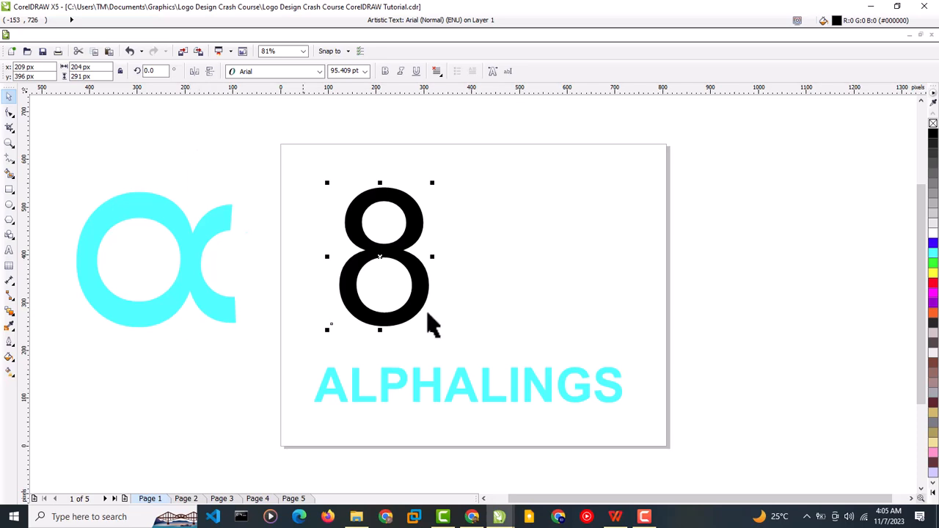
# Mirror the 8 vertically so that its larger loop is on top
pyautogui.click(213, 74)
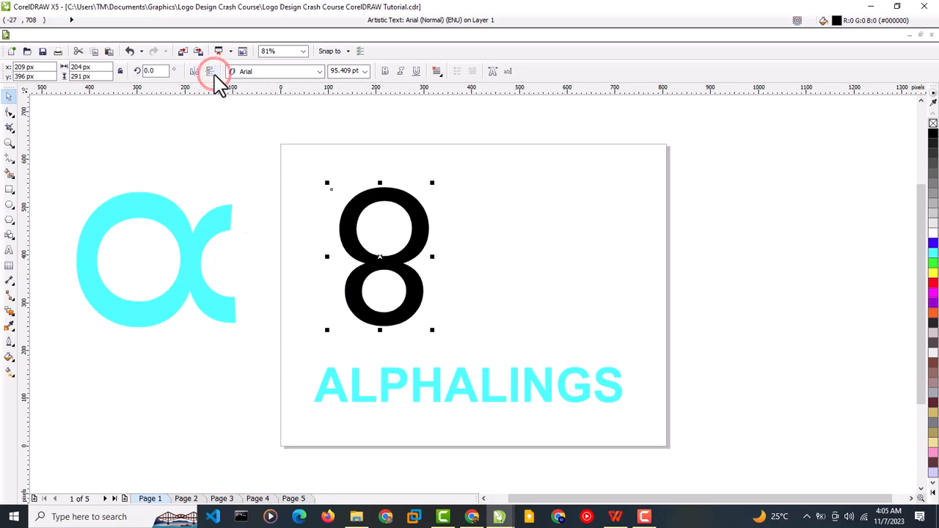
pyautogui.click(214, 74)
pyautogui.click(198, 72)
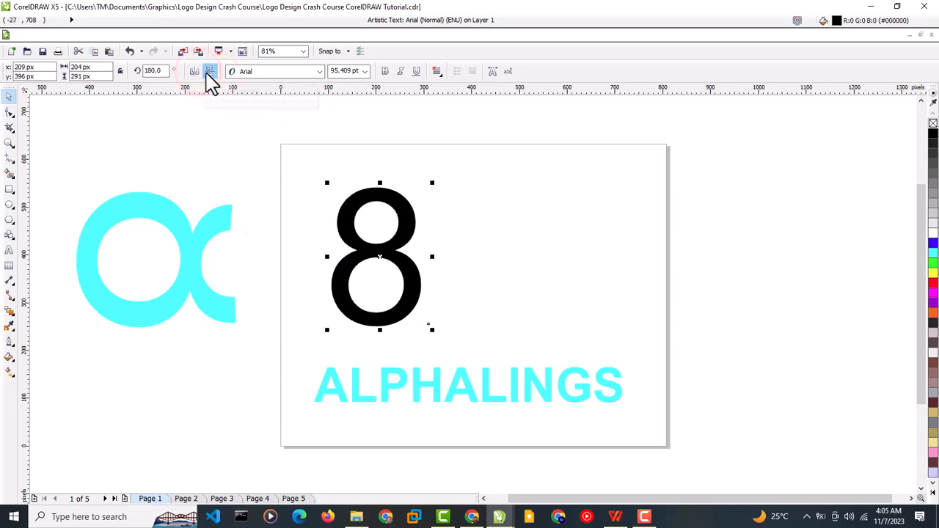
pyautogui.click(209, 72)
pyautogui.click(192, 74)
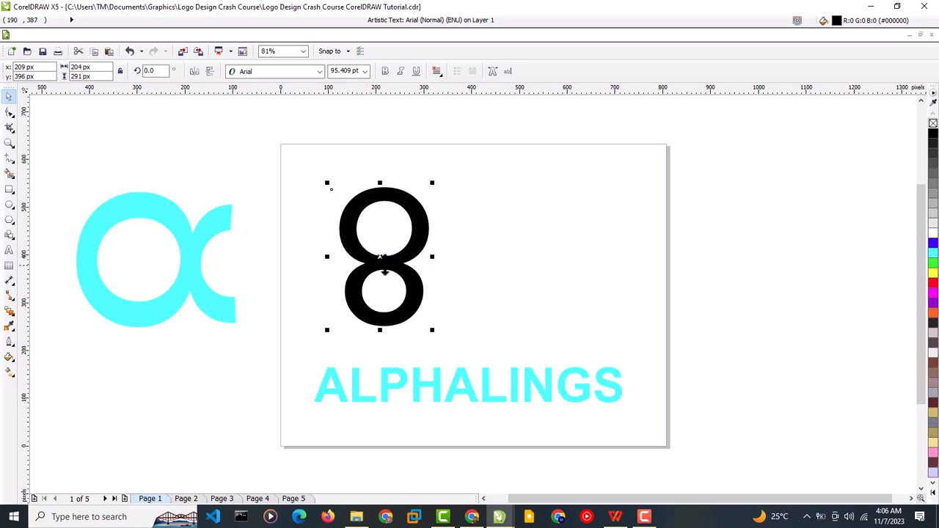
# Rotate the 8 to 90 degrees so that it lies sideways with its larger loop on the left
pyautogui.doubleClick(379, 259)
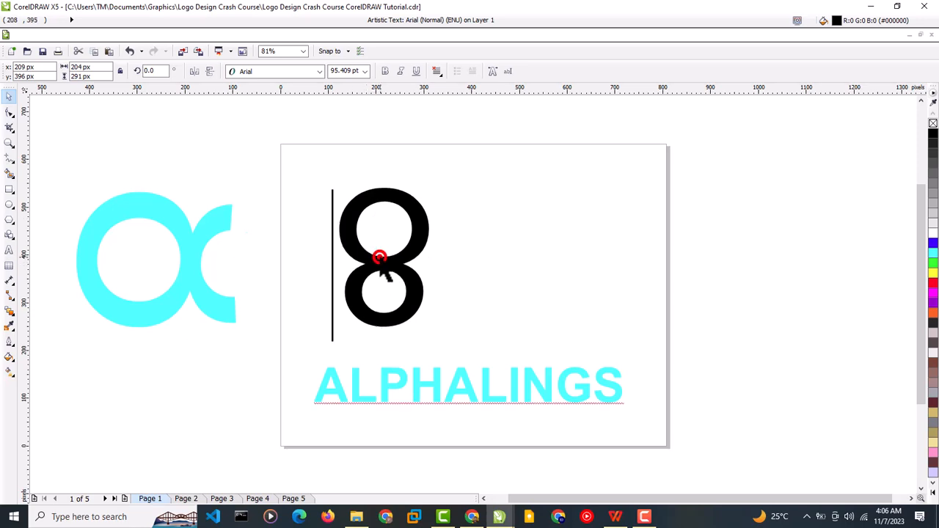
pyautogui.click(6, 98)
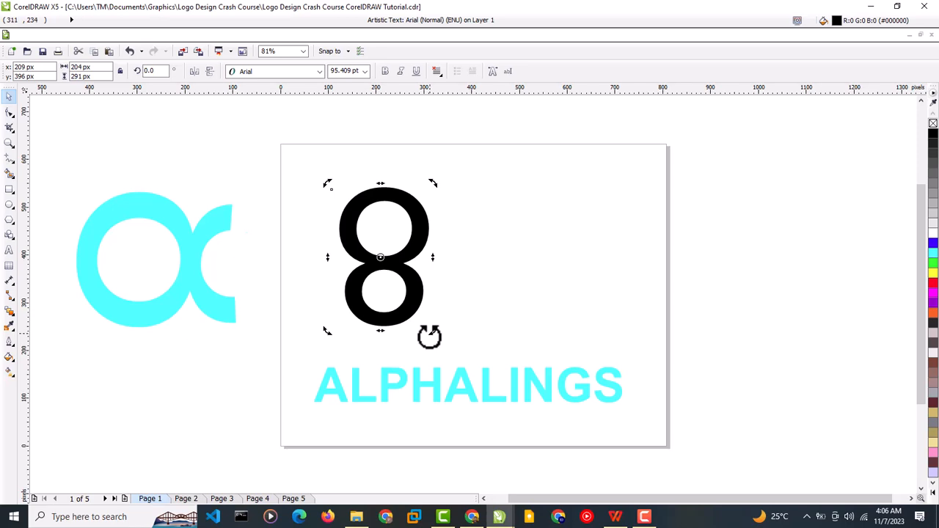
pyautogui.moveTo(430, 335); pyautogui.dragTo(525, 171)
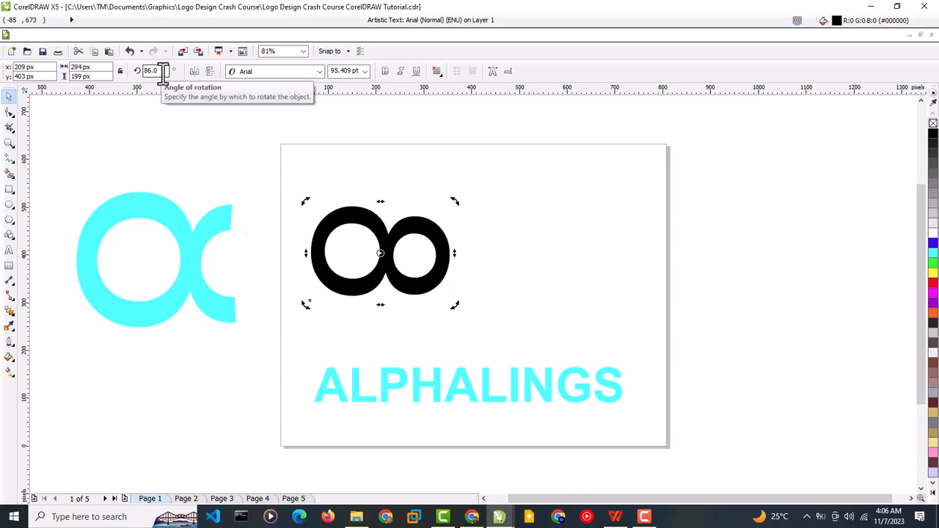
pyautogui.click(161, 72)
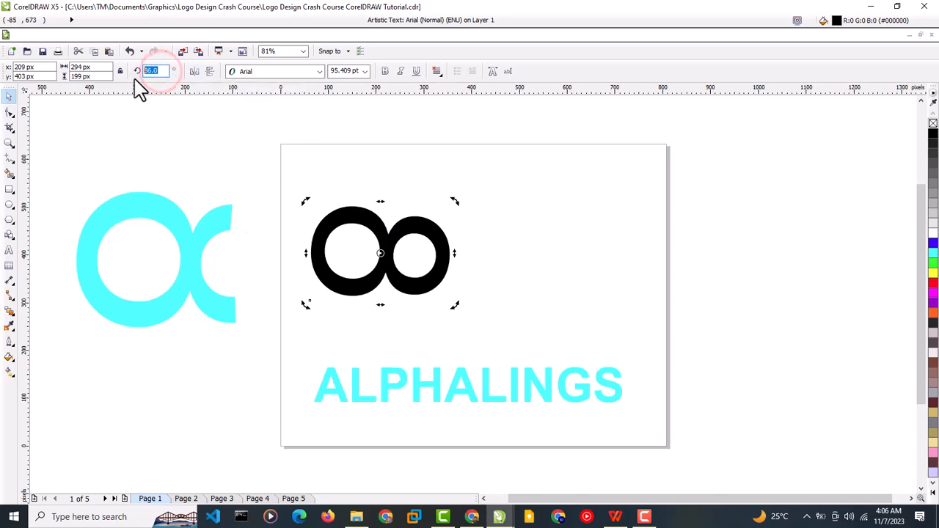
pyautogui.press('Return')
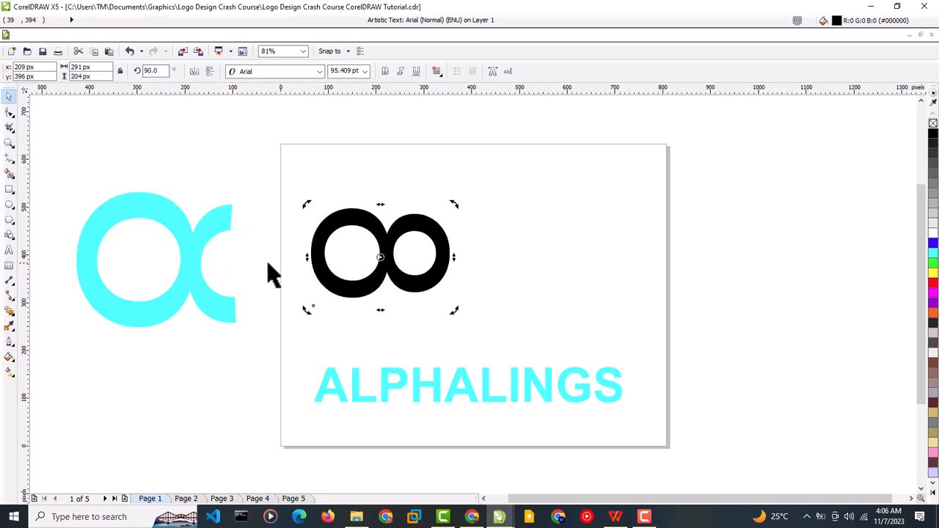
# Try vertical and horizontal mirroring on the sideways 8, finishing with its larger loop on the left again
pyautogui.click(209, 71)
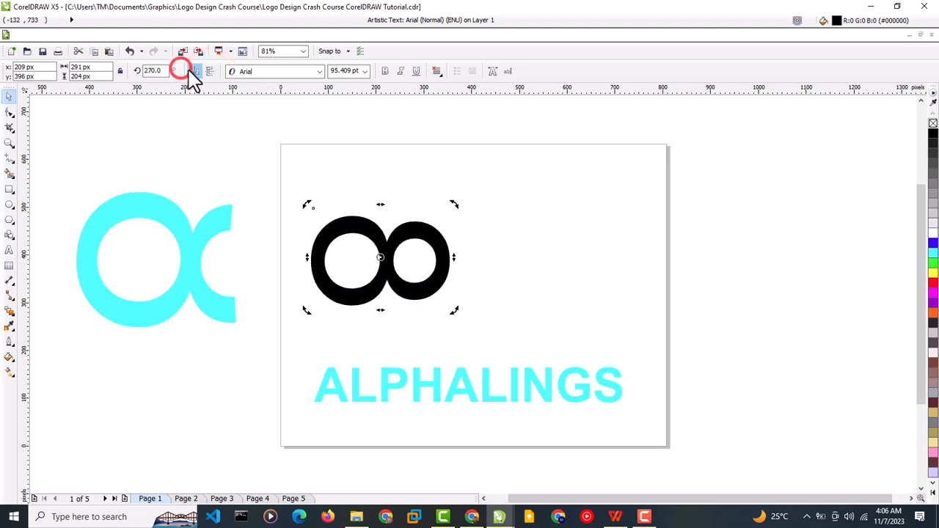
pyautogui.click(193, 70)
pyautogui.click(210, 70)
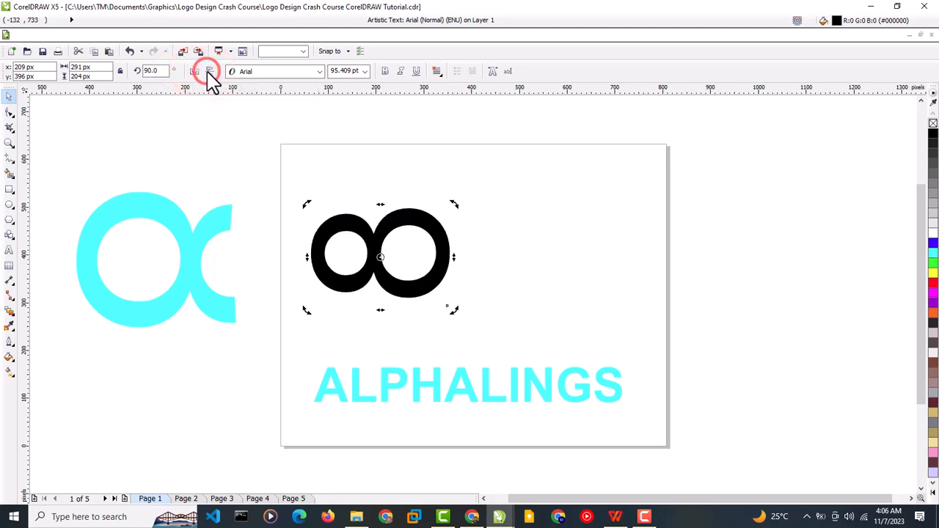
pyautogui.click(194, 70)
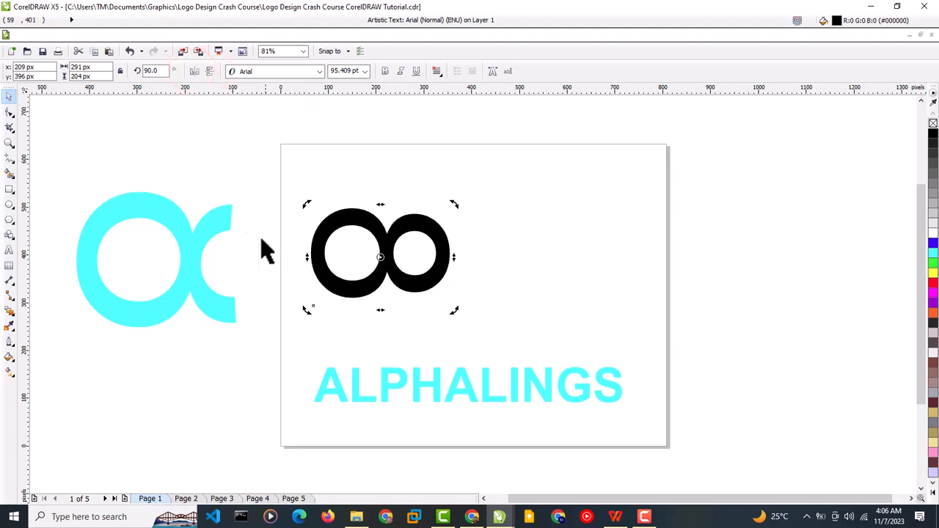
pyautogui.click(125, 138)
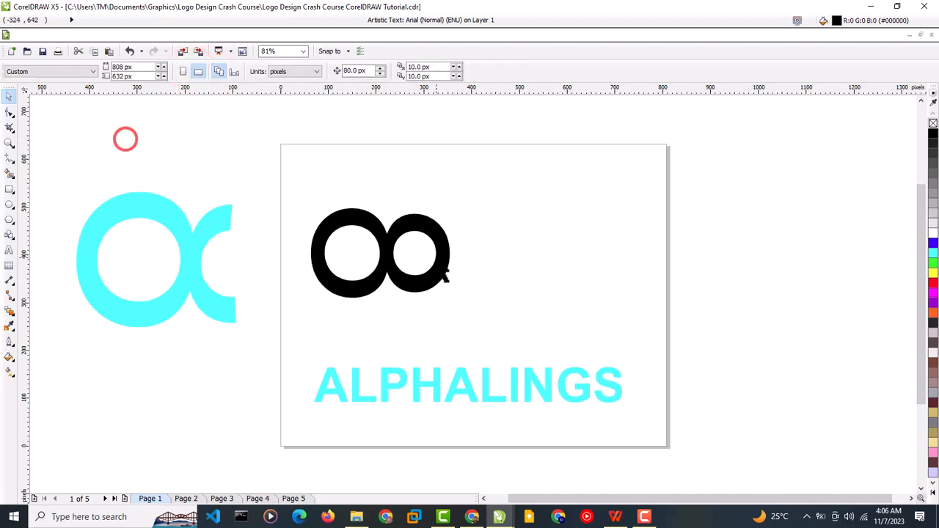
# Enlarge the sideways 8 to about 298 px high, close to the cyan alpha's size, and place it above the ALPHALINGS text
pyautogui.moveTo(393, 284); pyautogui.dragTo(155, 253)
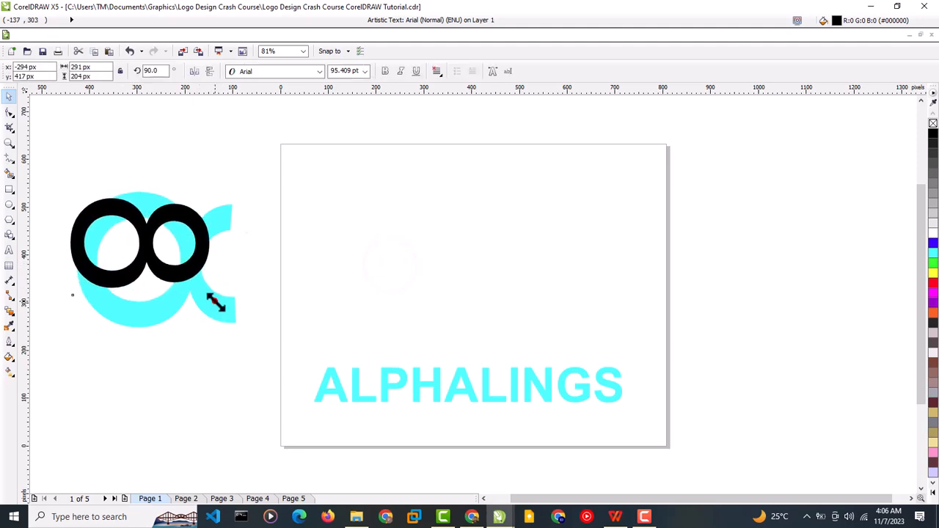
pyautogui.moveTo(215, 302); pyautogui.dragTo(196, 285)
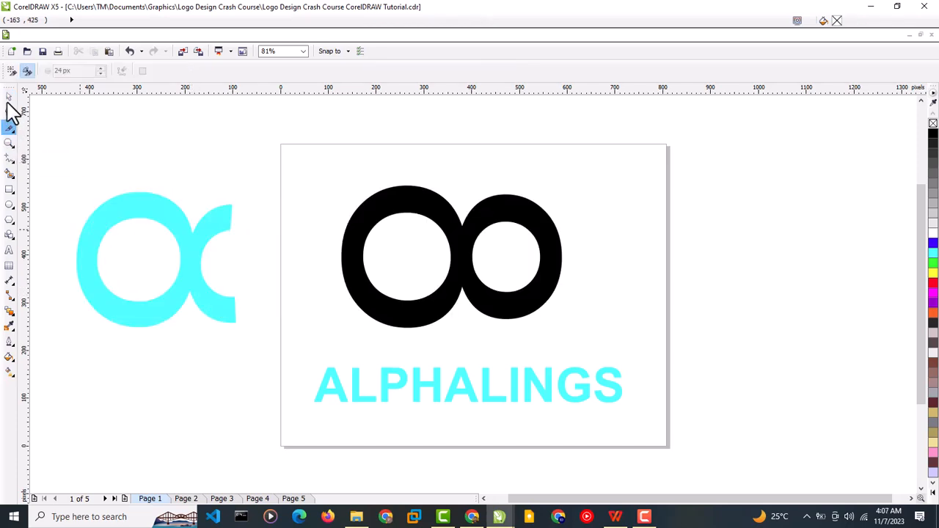
pyautogui.click(7, 99)
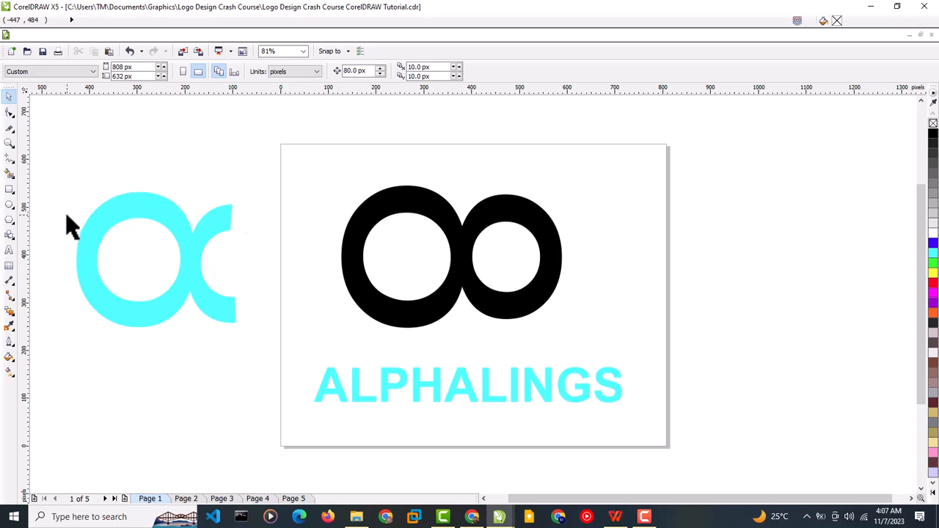
pyautogui.click(181, 255)
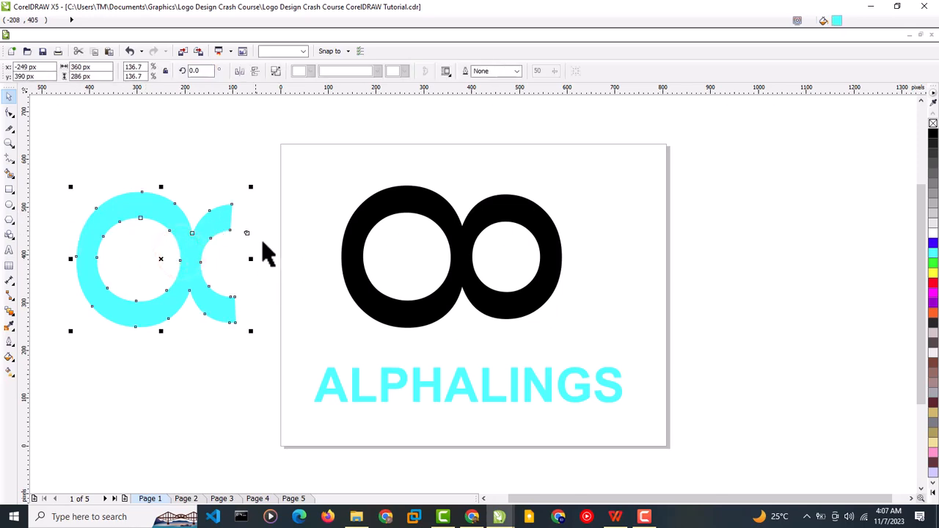
pyautogui.click(123, 136)
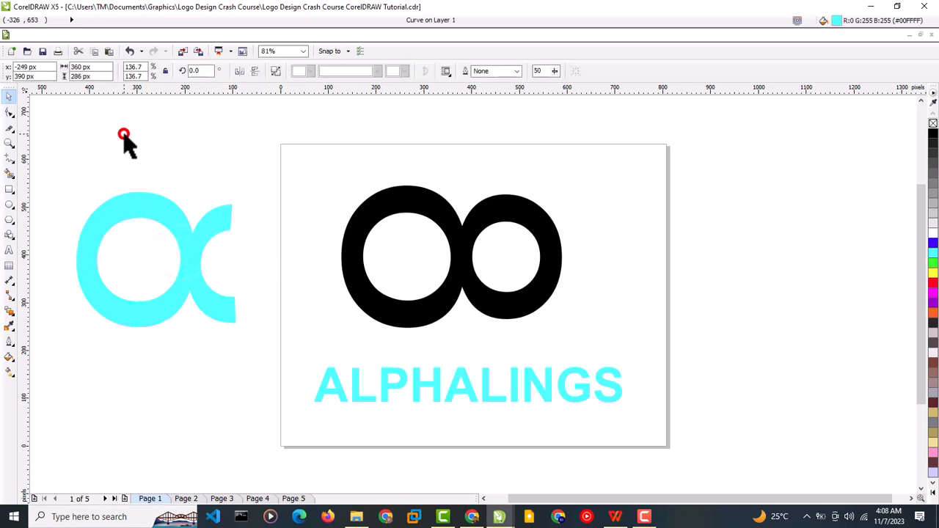
# Draw a rectangle about 127 by 261 px over the right half of the 8's smaller loop, filled black with no outline
pyautogui.click(7, 192)
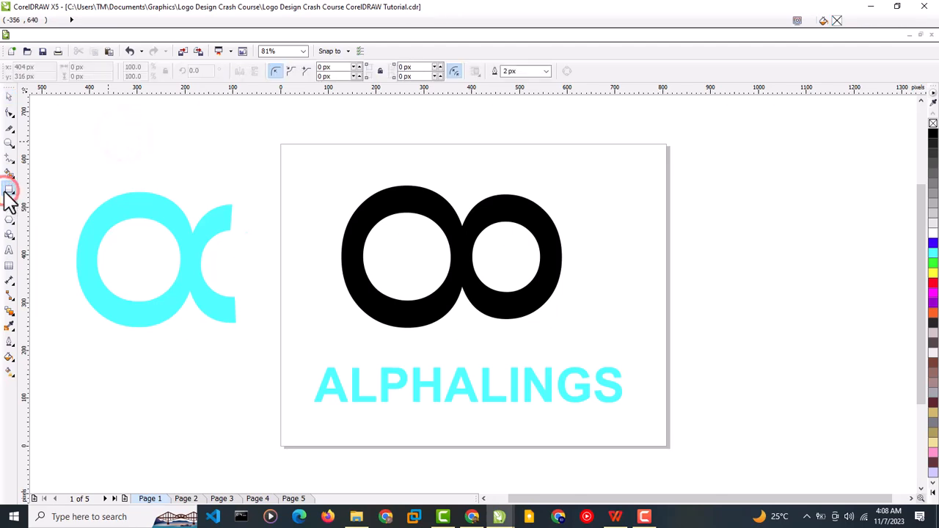
pyautogui.moveTo(510, 193); pyautogui.dragTo(567, 320)
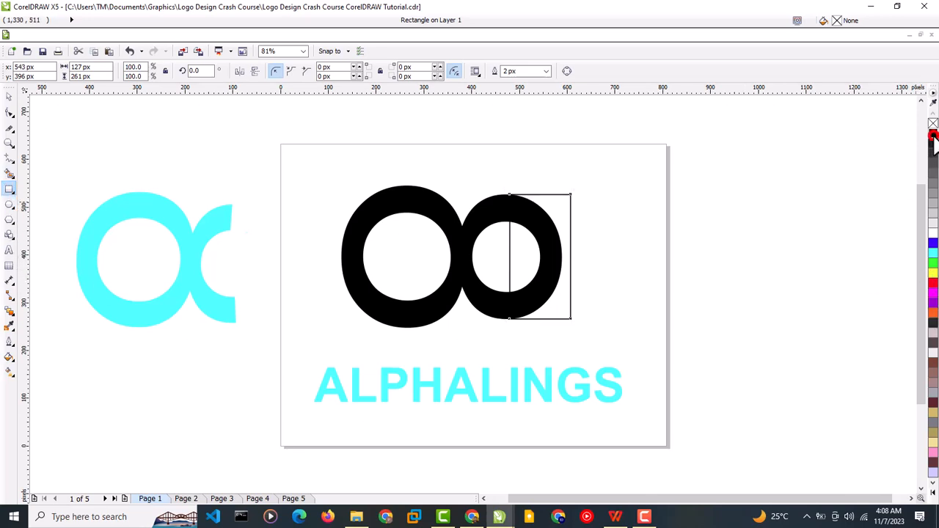
pyautogui.click(932, 136)
pyautogui.rightClick(930, 123)
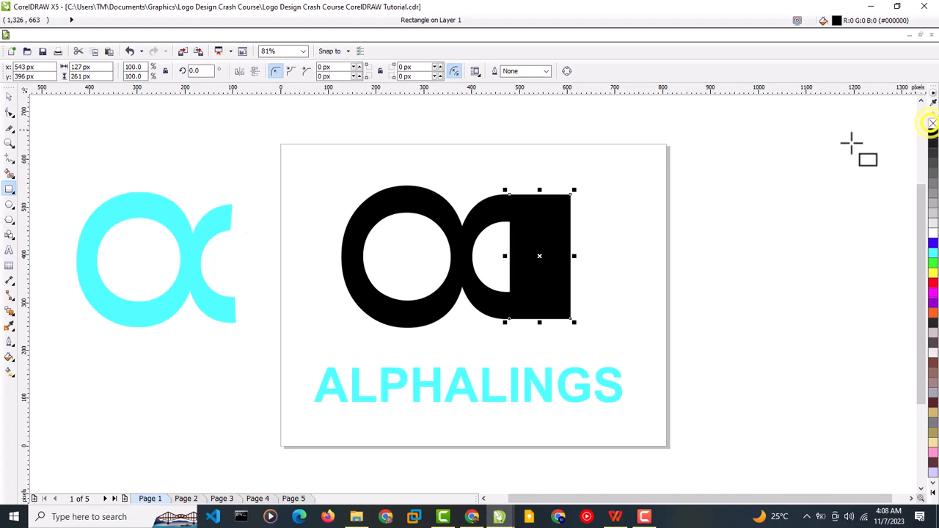
# Cut the rectangle out of the 8 with Back minus front to form an open-ended alpha symbol
pyautogui.click(9, 112)
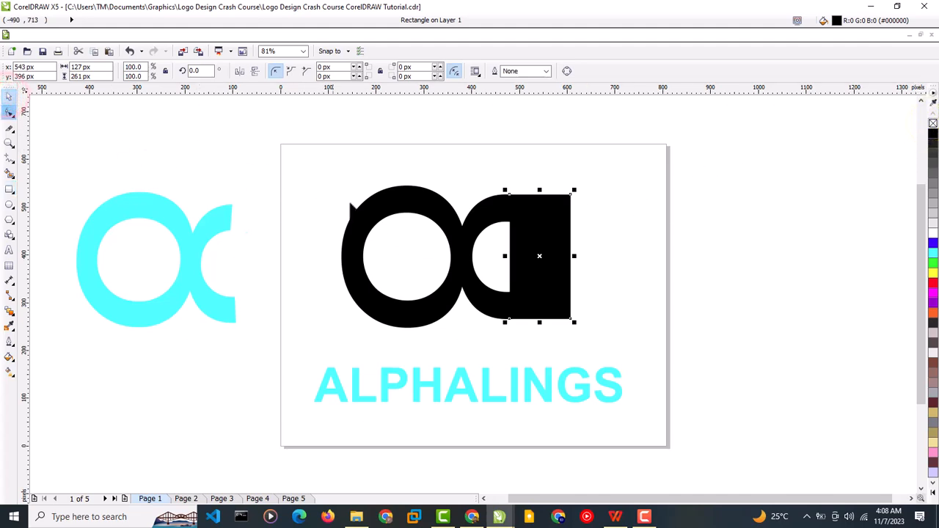
pyautogui.press('space')
pyautogui.moveTo(294, 156); pyautogui.dragTo(596, 328)
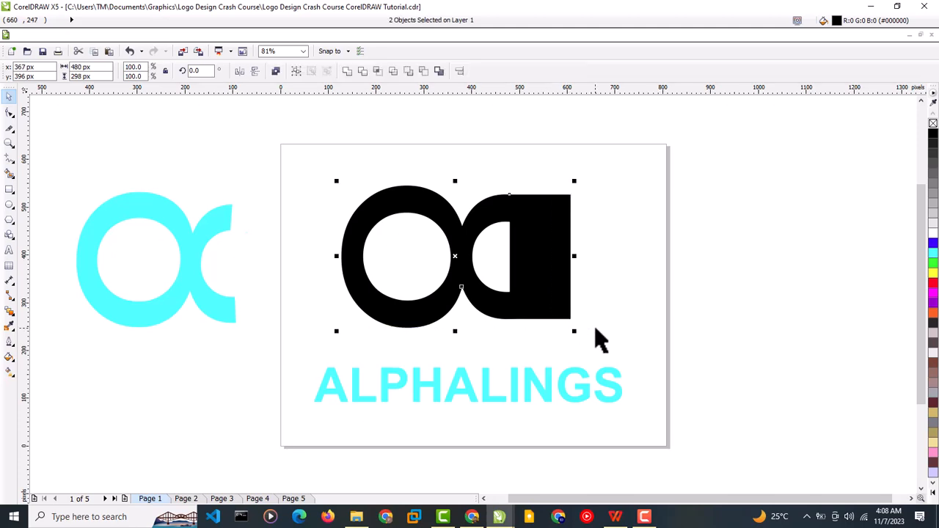
pyautogui.click(426, 72)
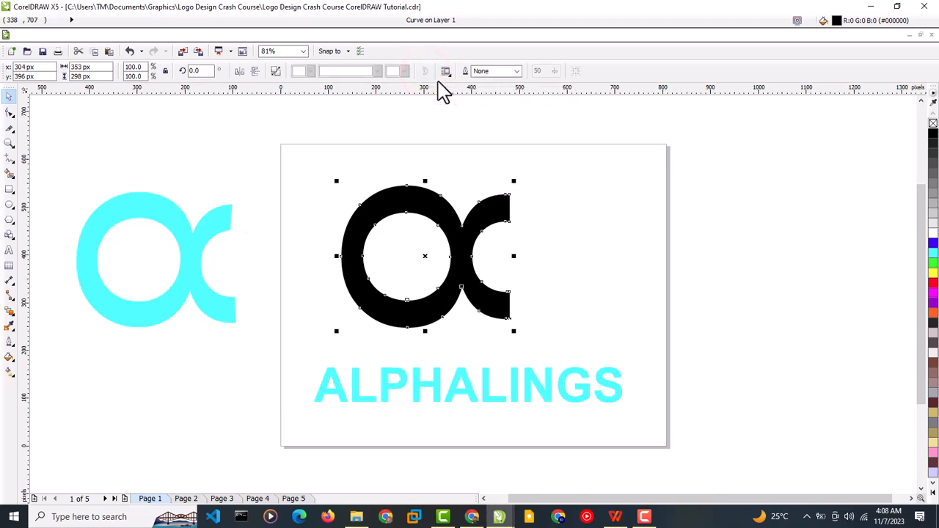
pyautogui.hotkey('ctrl', 'z')
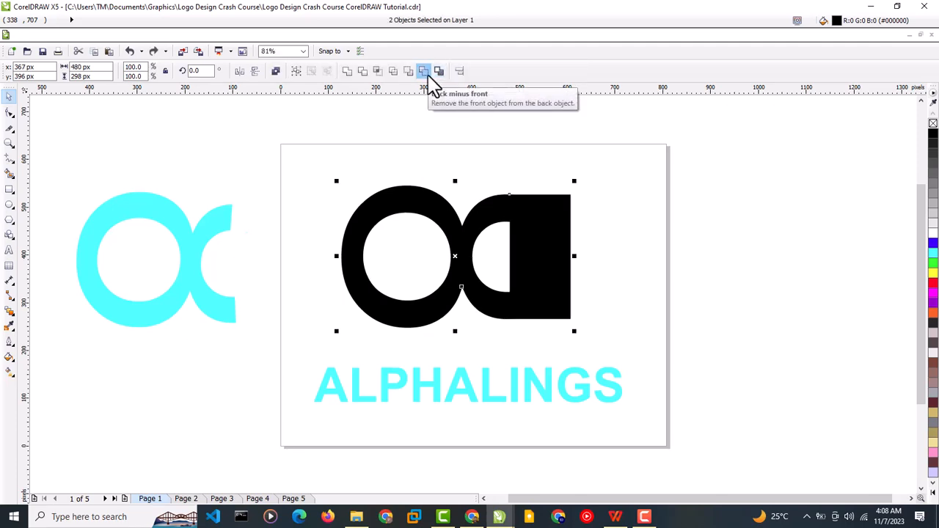
pyautogui.click(426, 73)
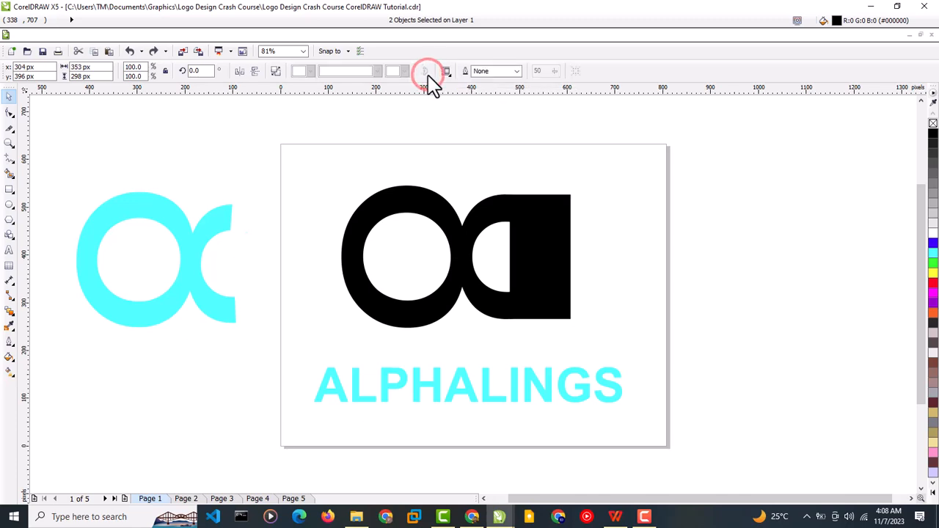
pyautogui.click(288, 273)
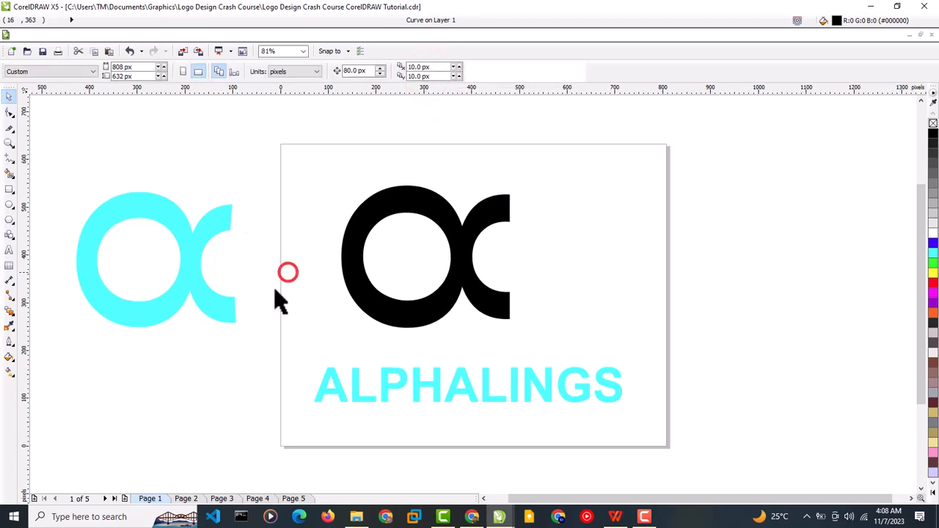
# Delete the original cyan alpha symbol and move the black alpha closer to the centre above the ALPHALINGS text
pyautogui.moveTo(179, 289); pyautogui.dragTo(357, 244)
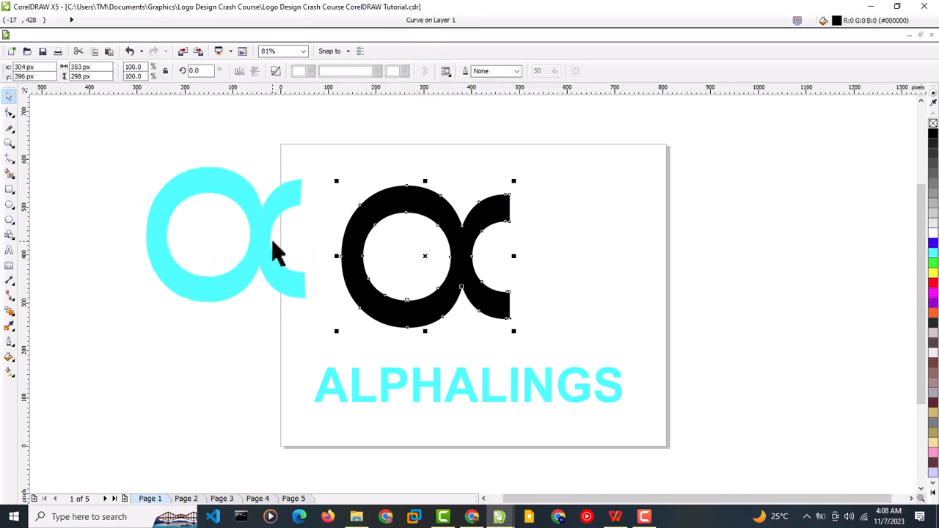
pyautogui.click(263, 277)
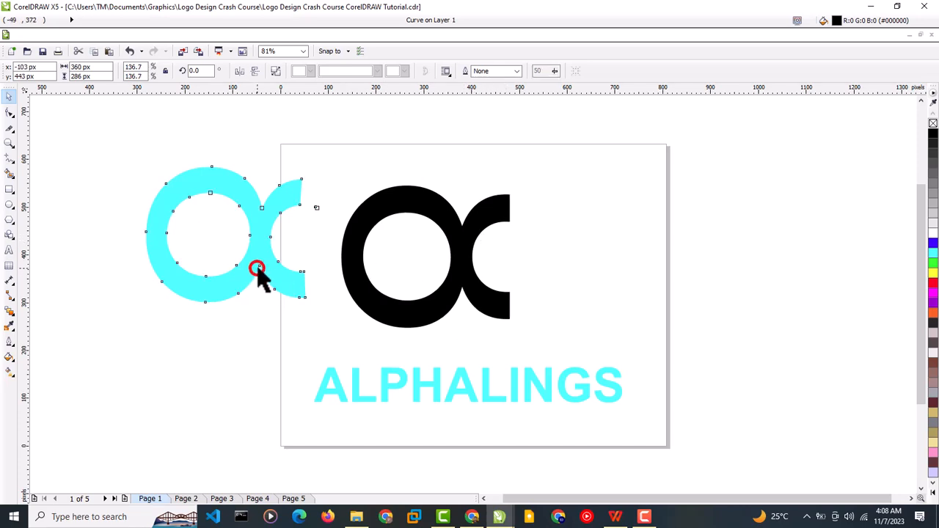
pyautogui.press('Delete')
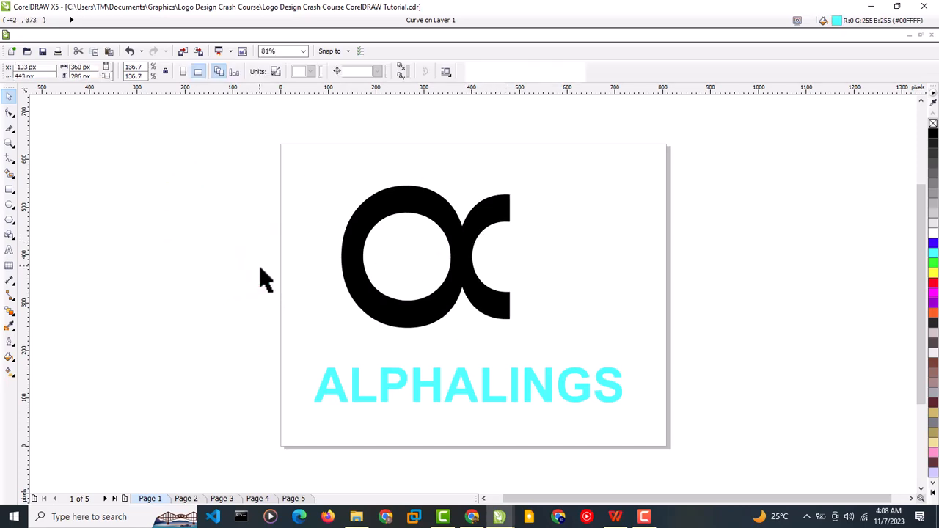
pyautogui.click(454, 299)
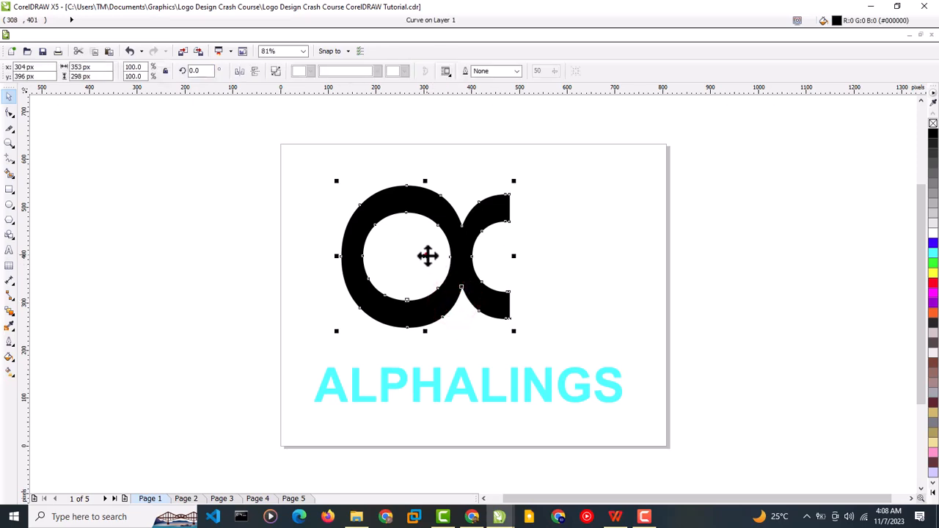
pyautogui.moveTo(428, 255); pyautogui.dragTo(448, 267)
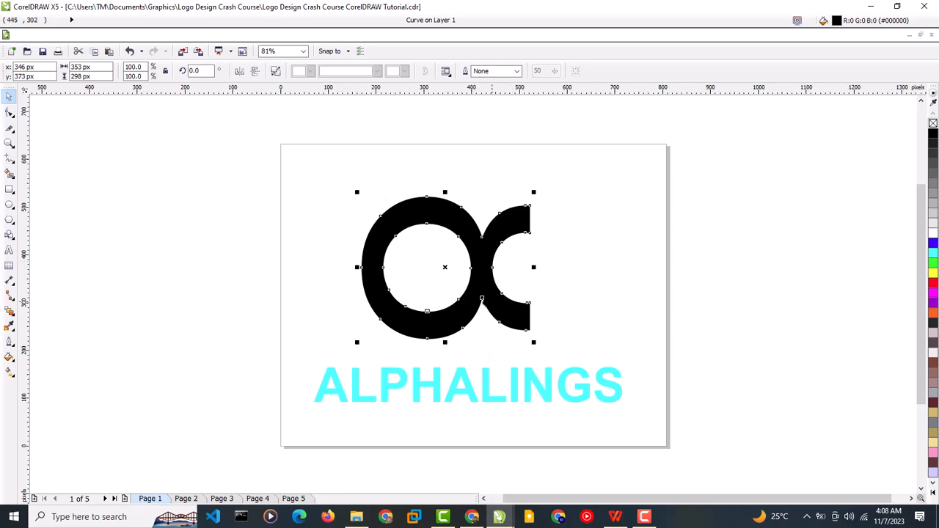
# Change the fill of the ALPHALINGS text to black
pyautogui.click(548, 404)
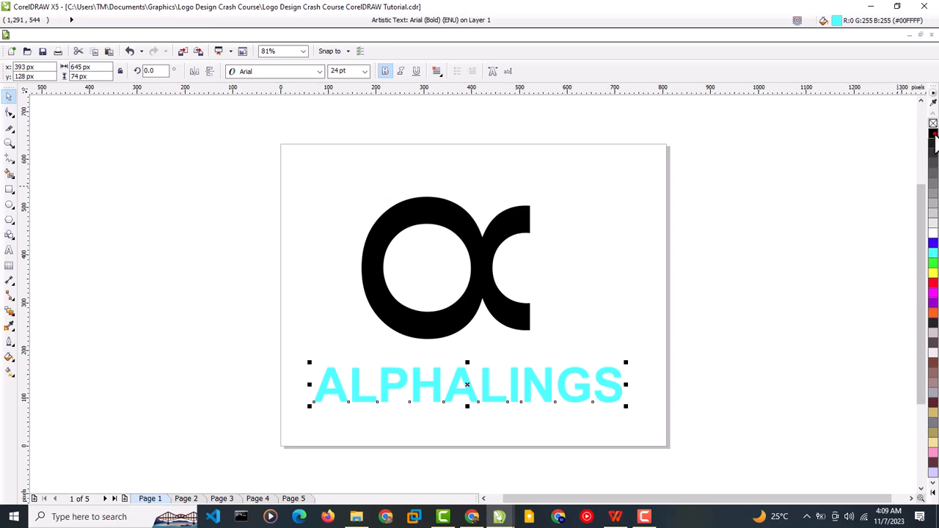
pyautogui.click(932, 132)
pyautogui.click(389, 350)
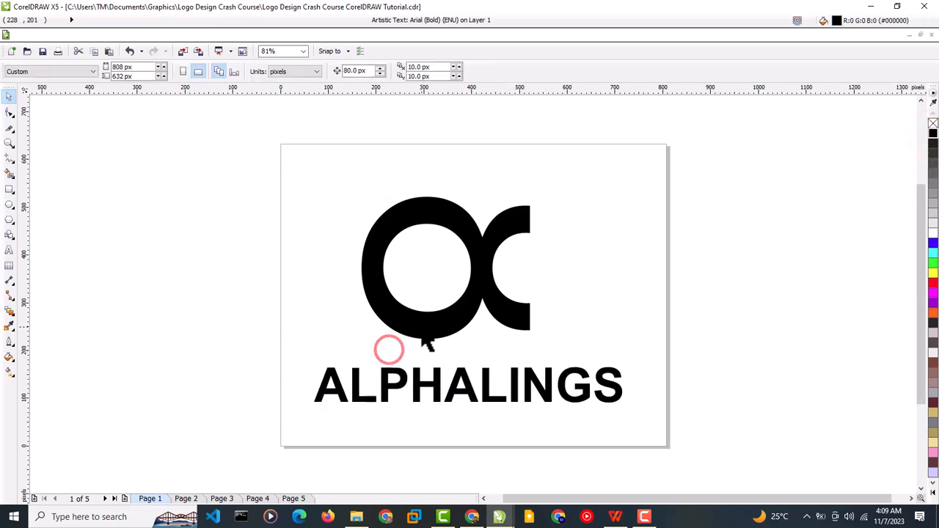
# Scale the black alpha symbol down proportionally to about 261 by 220 px and position it above the ALPHALINGS text
pyautogui.click(404, 333)
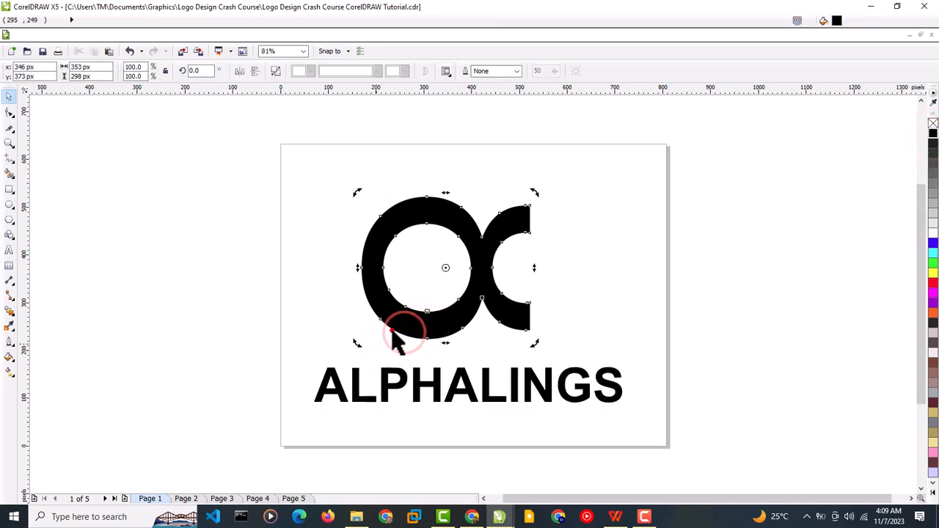
pyautogui.moveTo(357, 343); pyautogui.dragTo(400, 305)
pyautogui.moveTo(457, 284); pyautogui.dragTo(453, 310)
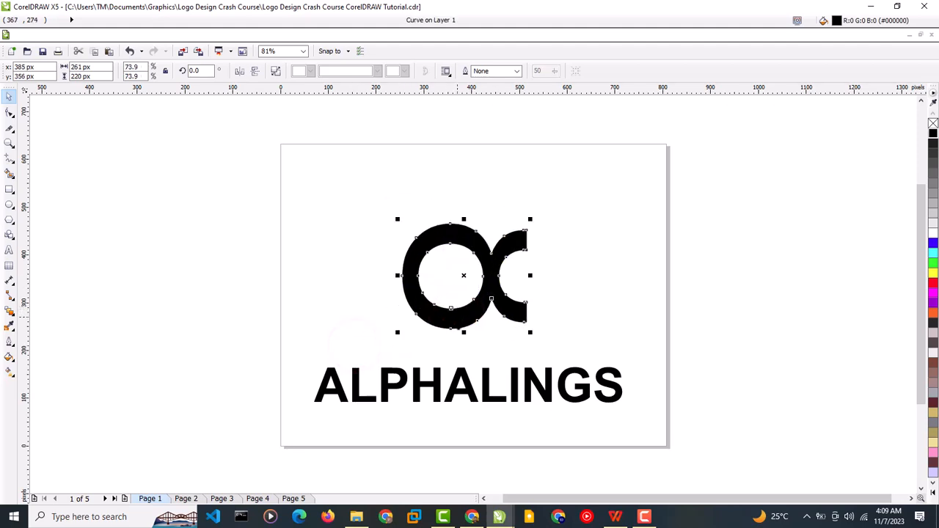
# Shrink the ALPHALINGS text to about 14.9 pt and centre it just below the alpha symbol
pyautogui.click(316, 398)
pyautogui.moveTo(308, 411); pyautogui.dragTo(429, 391)
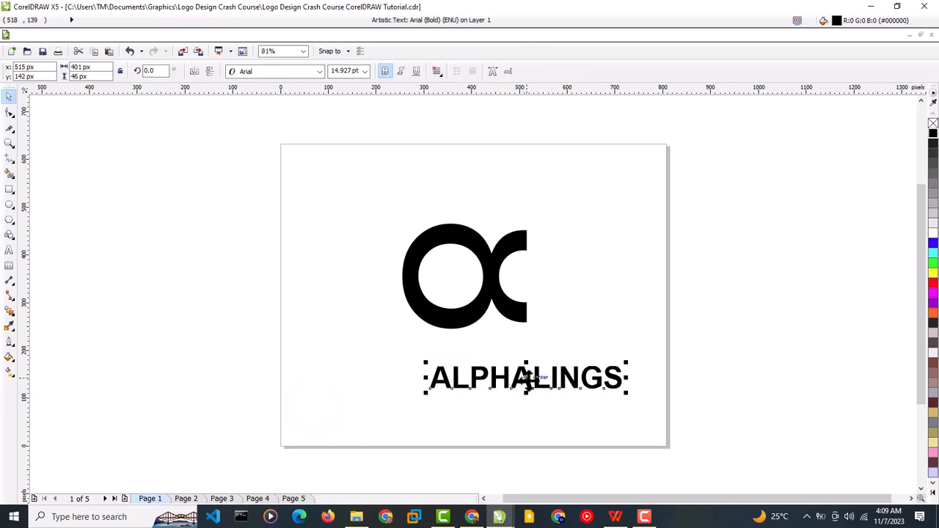
pyautogui.moveTo(525, 378); pyautogui.dragTo(470, 361)
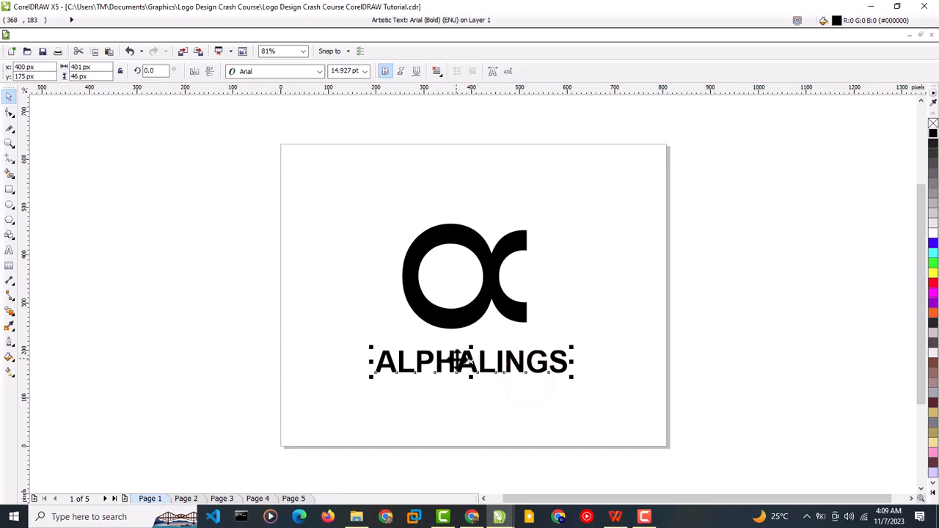
# Go to page 2 and ungroup the red symbol above the FOOD VENDOR text
pyautogui.click(186, 499)
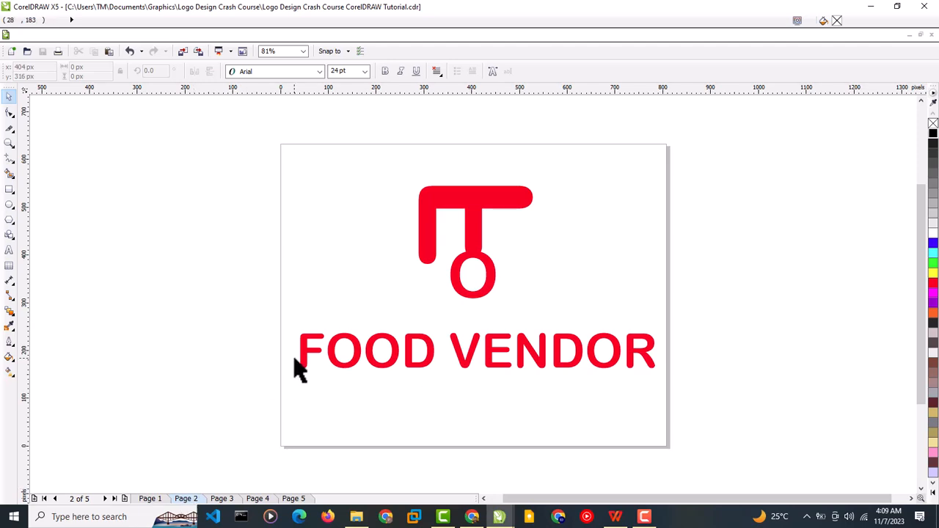
pyautogui.click(472, 262)
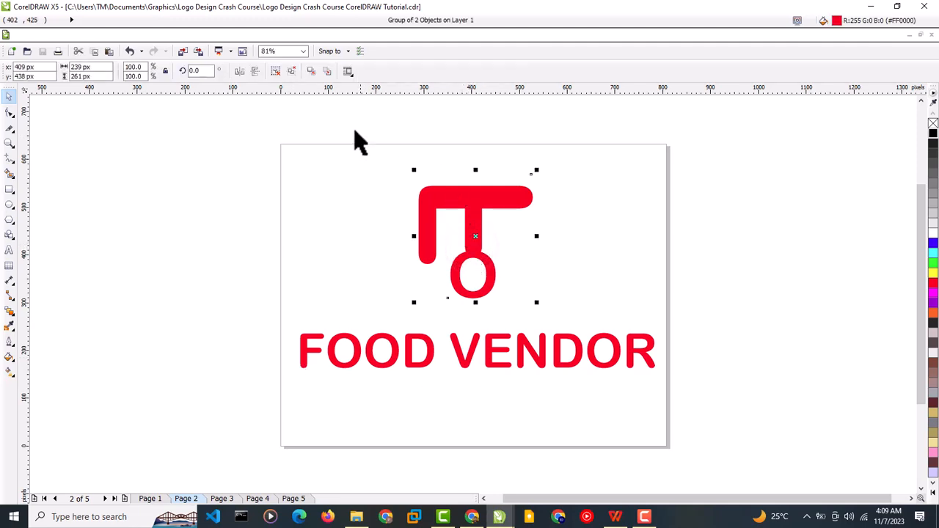
pyautogui.click(292, 71)
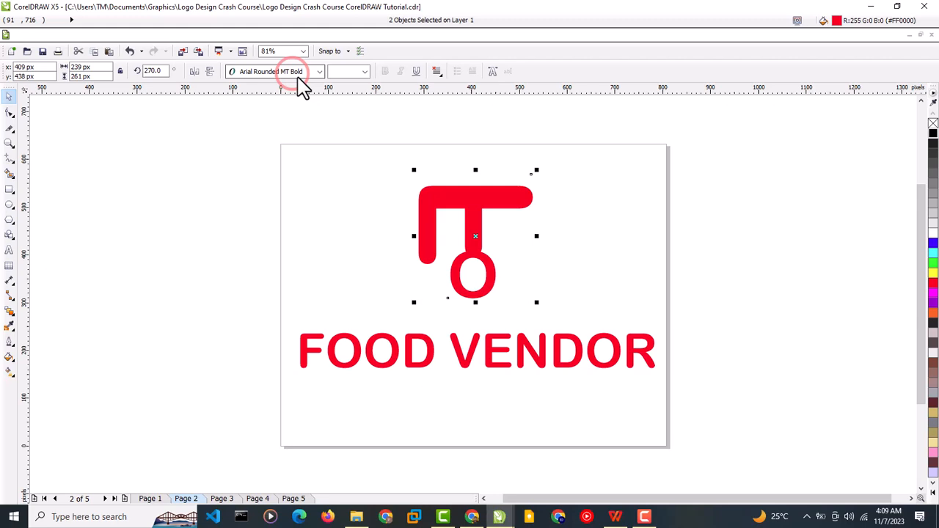
pyautogui.click(357, 218)
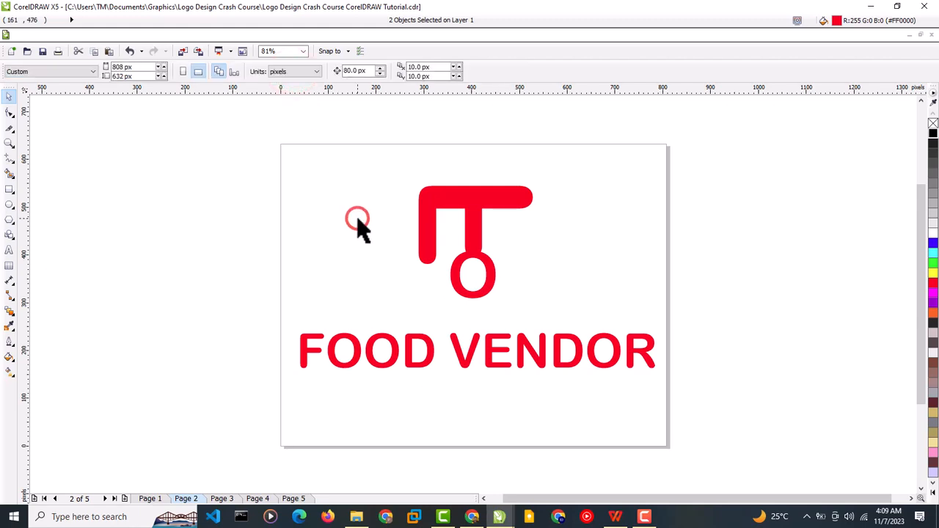
# Move the red rotated F and the red O off the page, placing the F above the O beside the page's left edge
pyautogui.click(482, 240)
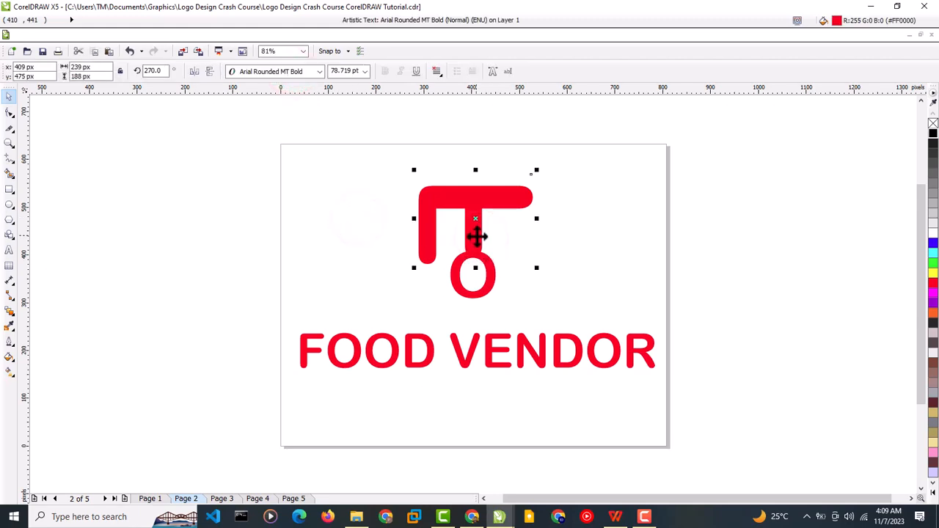
pyautogui.moveTo(477, 236); pyautogui.dragTo(182, 228)
pyautogui.click(469, 281)
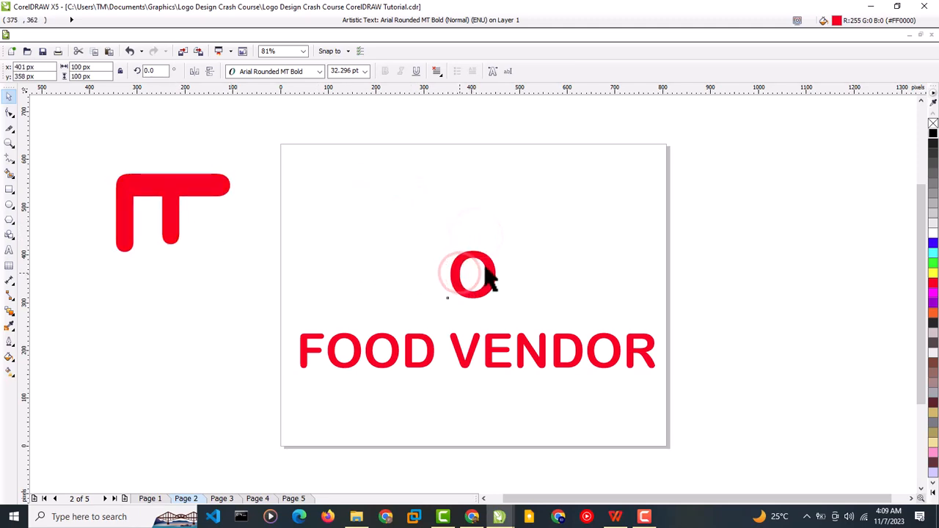
pyautogui.moveTo(488, 267); pyautogui.dragTo(191, 311)
pyautogui.click(241, 322)
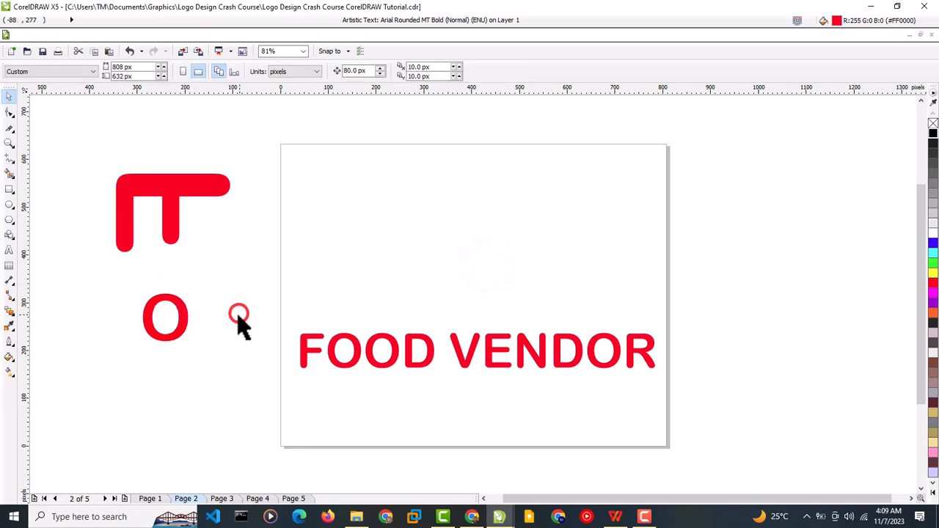
pyautogui.click(169, 205)
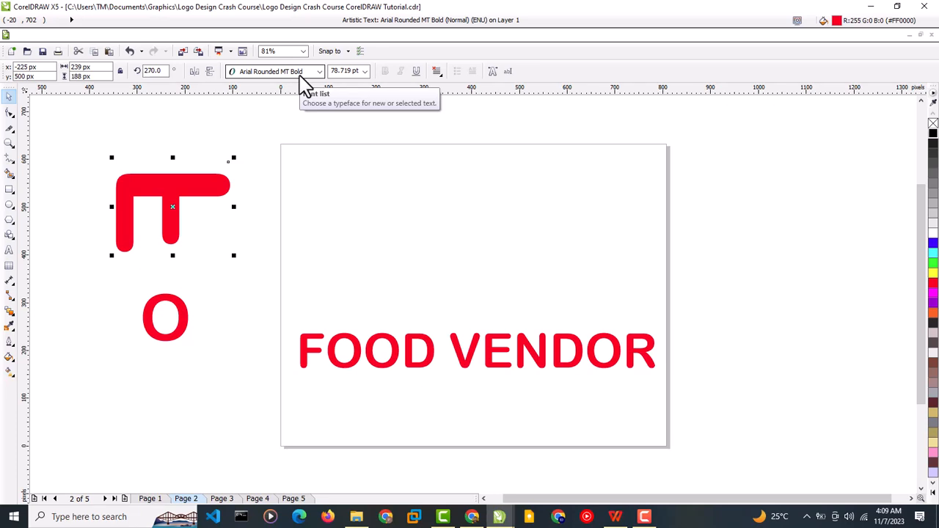
pyautogui.click(253, 297)
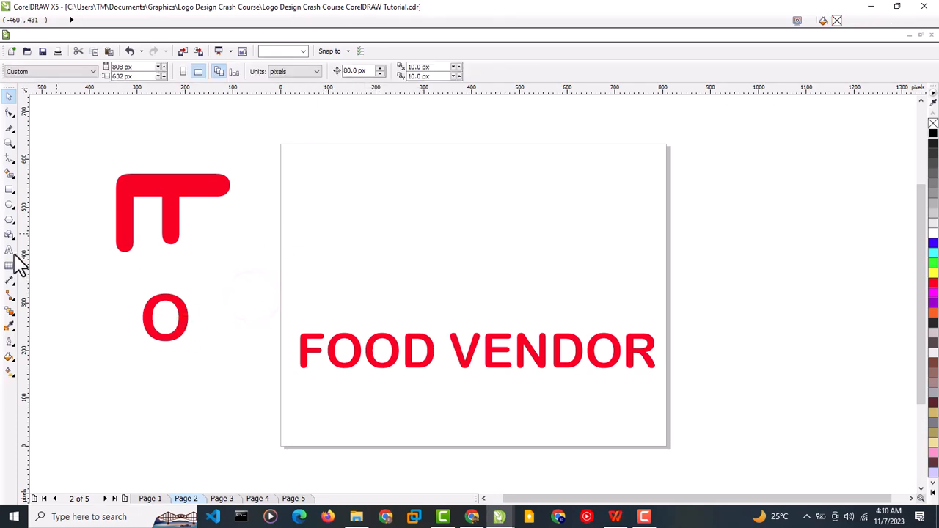
# Add the text "F o" above the FOOD VENDOR text and enlarge it to about 47.5 pt
pyautogui.click(10, 251)
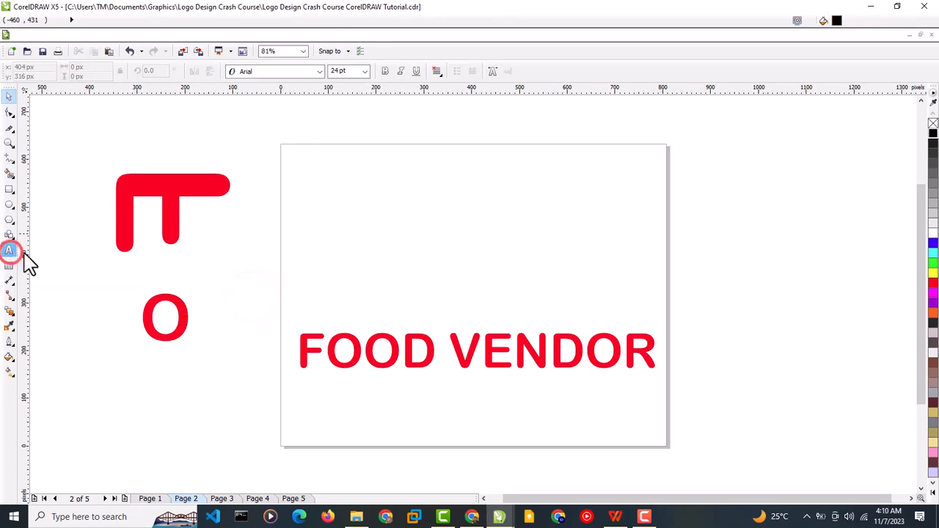
pyautogui.click(386, 213)
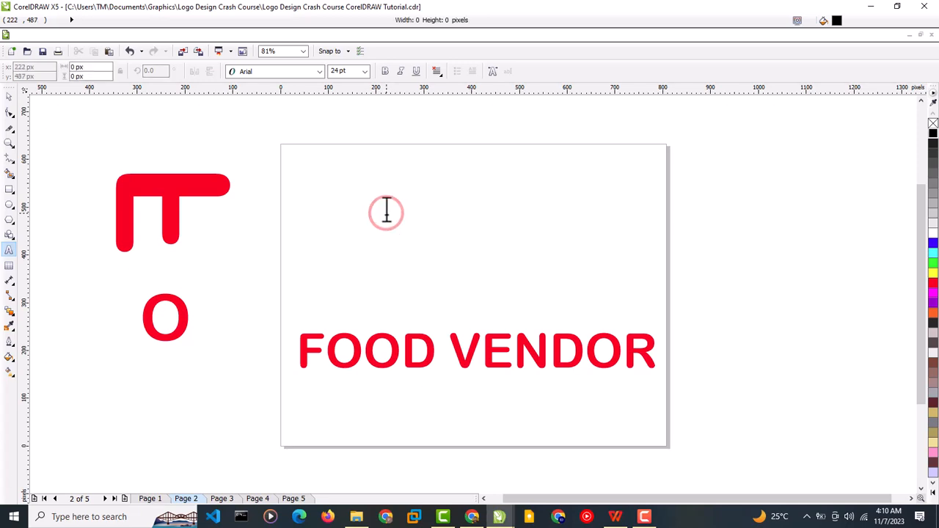
pyautogui.write('F O')
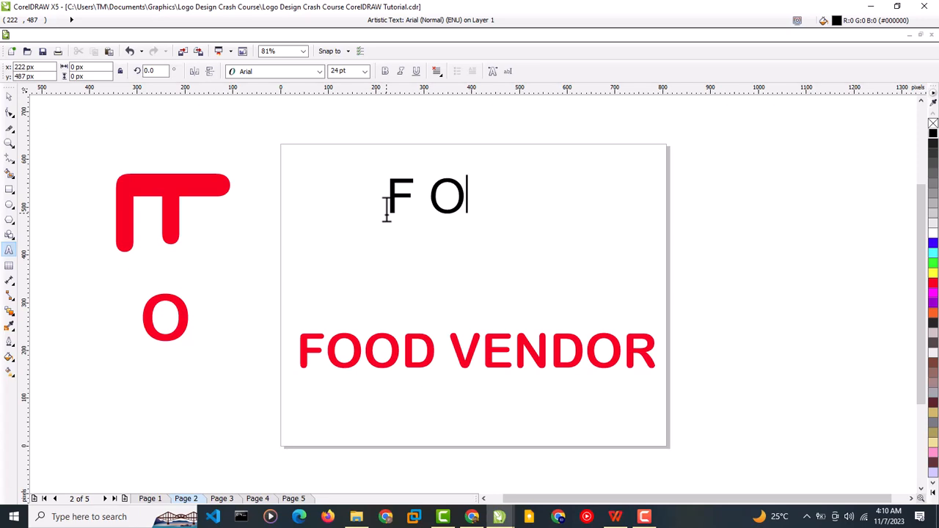
pyautogui.press('BackSpace')
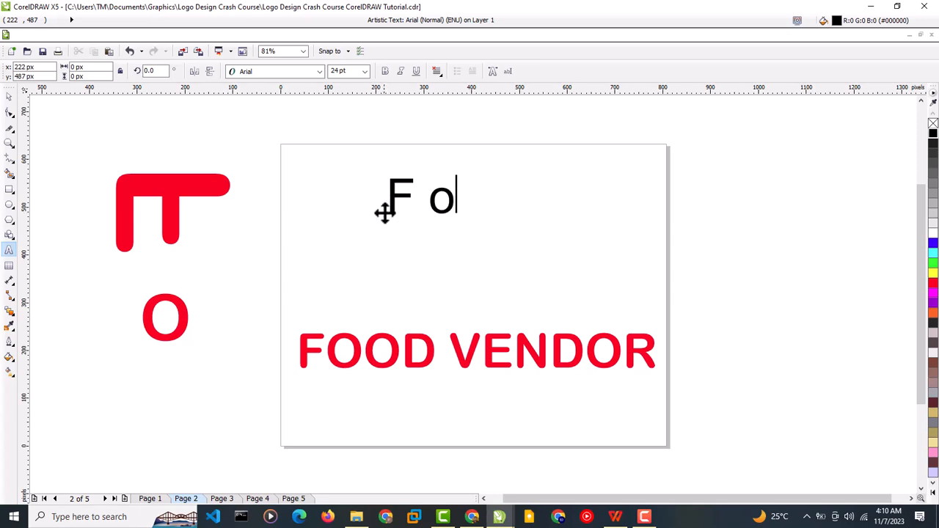
pyautogui.moveTo(458, 219); pyautogui.dragTo(524, 261)
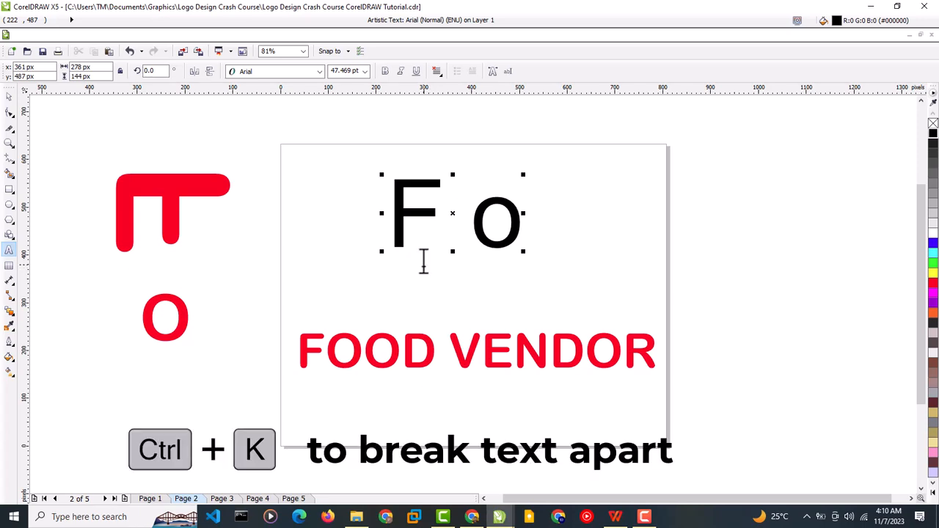
# Break the "F o" text apart into separate letters
pyautogui.hotkey('ctrl', 'k')
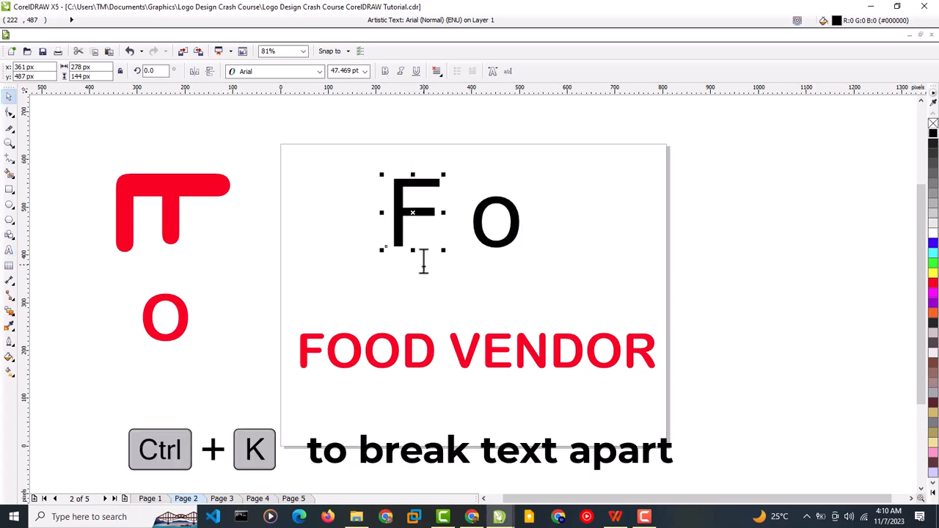
pyautogui.click(440, 280)
pyautogui.click(400, 242)
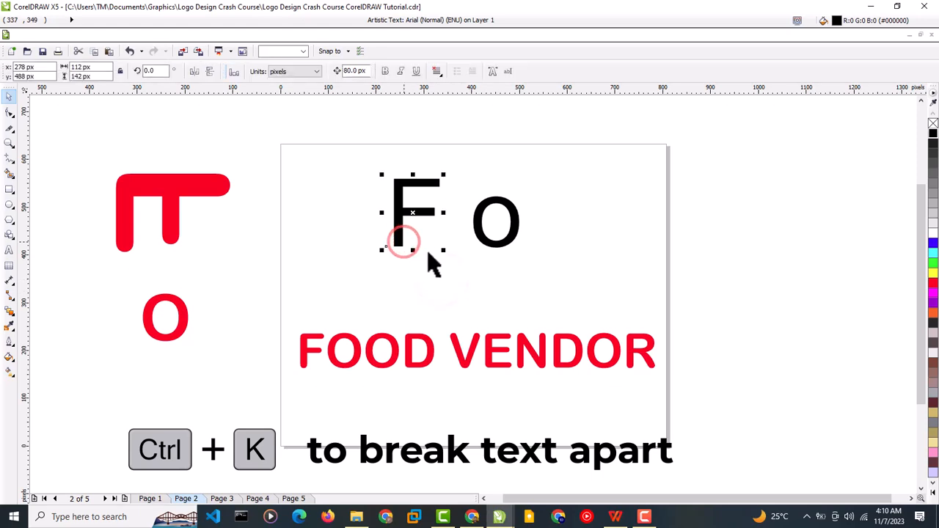
pyautogui.click(447, 252)
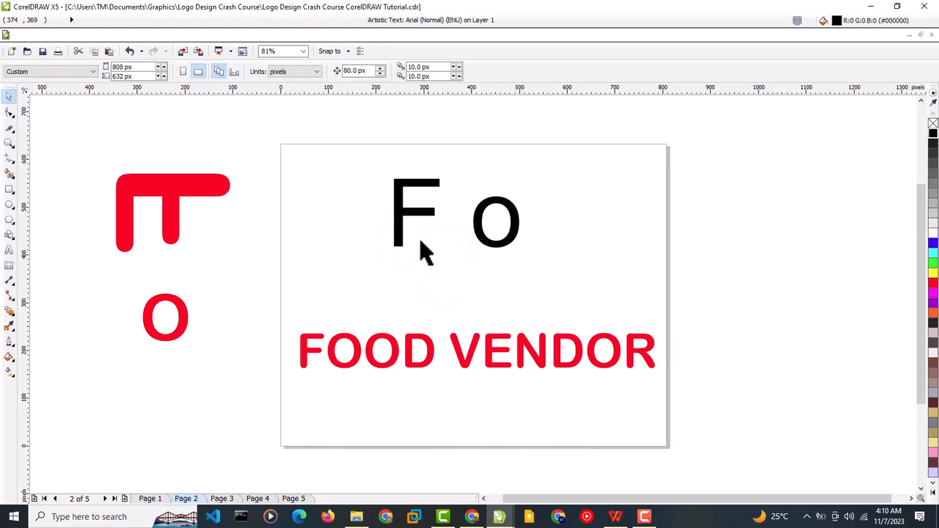
# Set the font of the black letter o to Arial Rounded MT Bold
pyautogui.click(465, 255)
pyautogui.moveTo(545, 272); pyautogui.dragTo(385, 175)
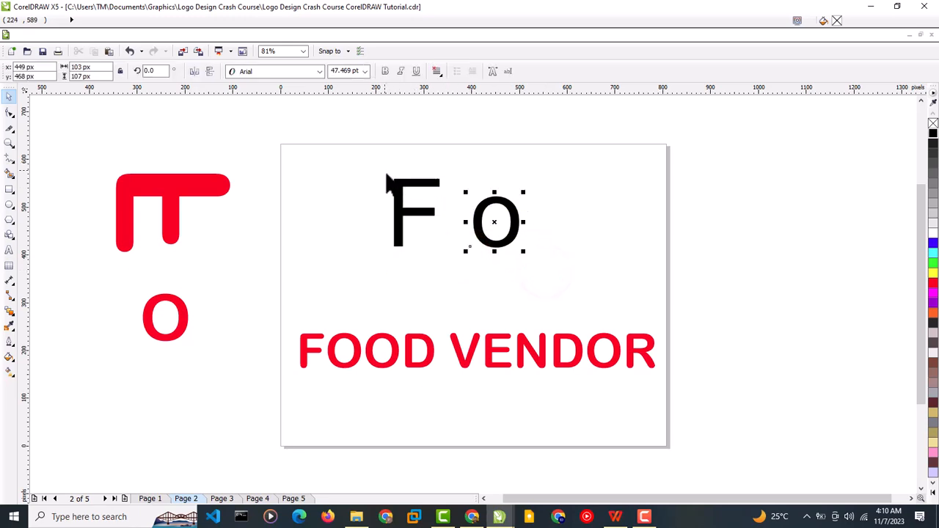
pyautogui.click(322, 74)
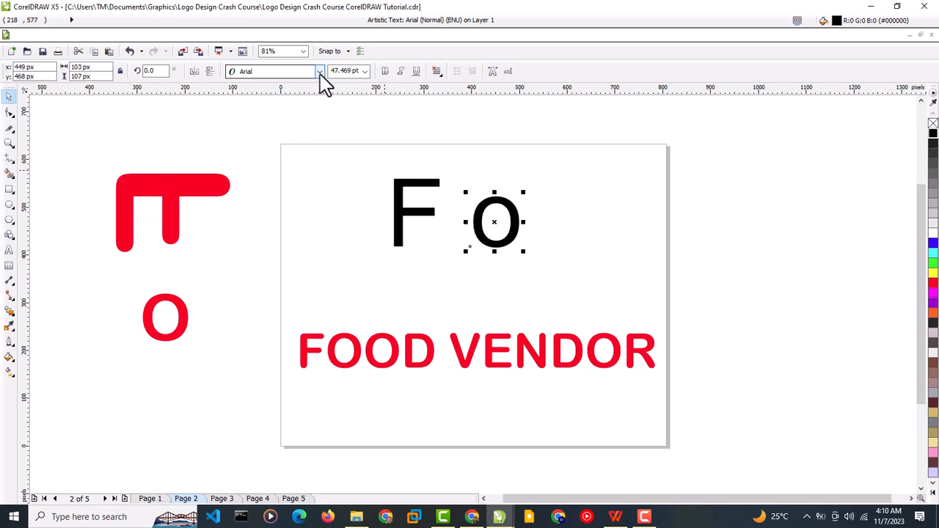
pyautogui.click(320, 74)
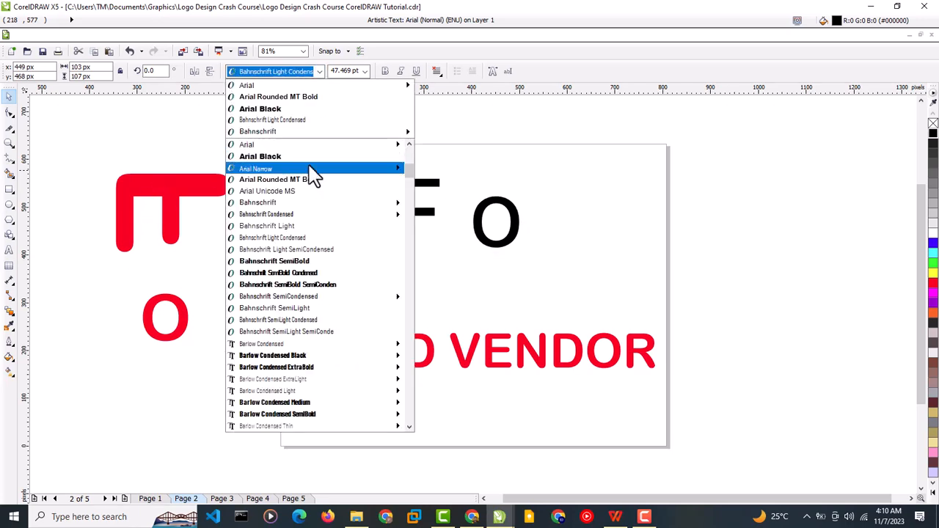
pyautogui.click(307, 180)
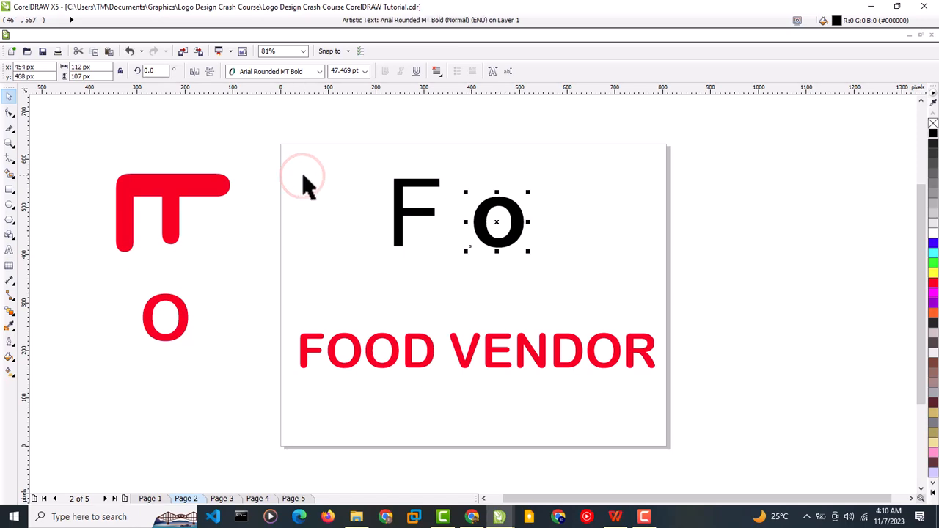
pyautogui.click(350, 251)
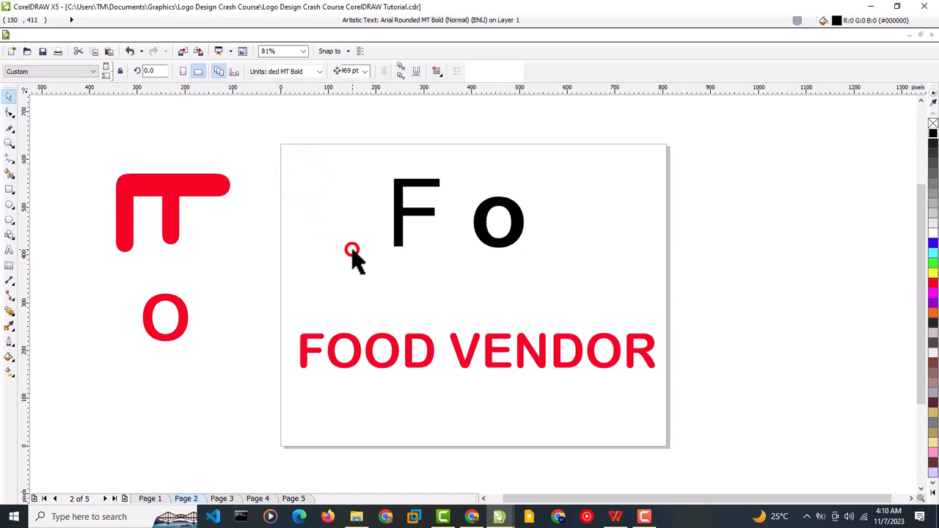
# Change the black letter F to the Arial Rounded MT Bold font
pyautogui.click(397, 212)
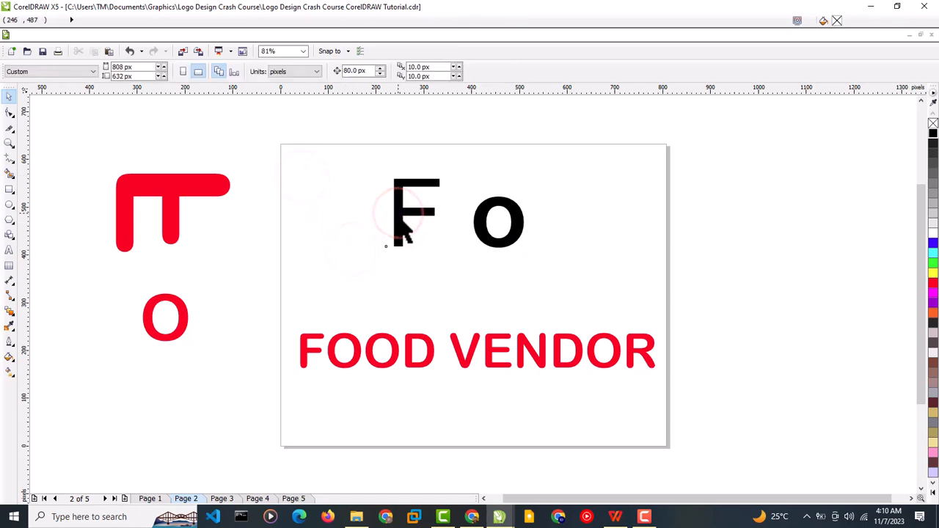
pyautogui.click(319, 75)
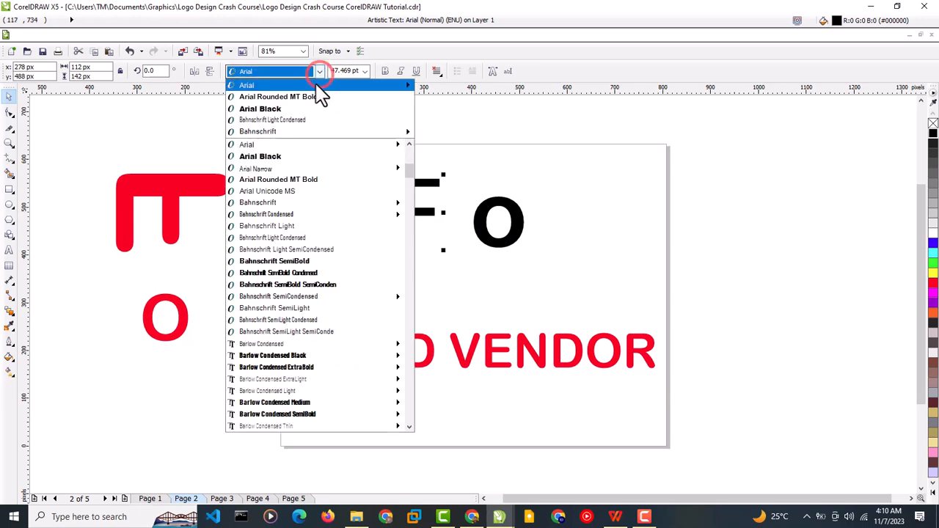
pyautogui.click(304, 180)
pyautogui.click(364, 246)
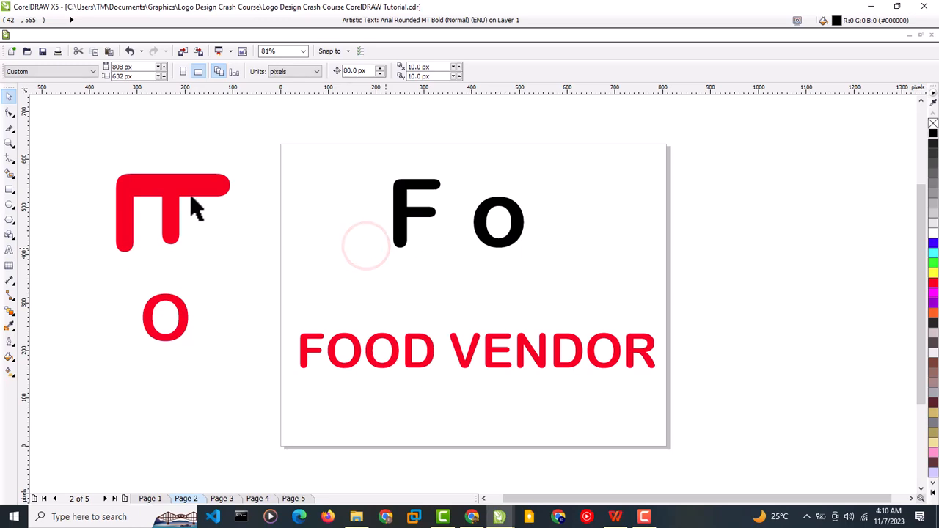
pyautogui.click(403, 245)
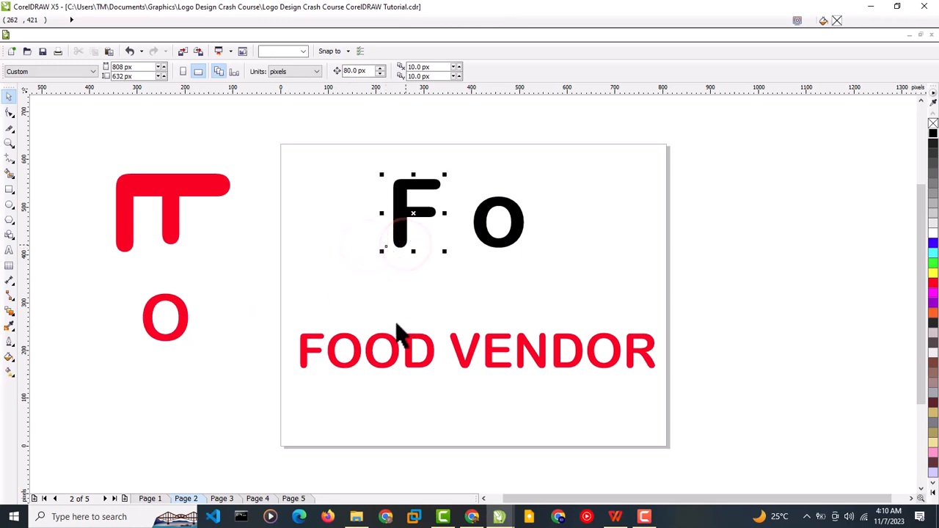
pyautogui.click(432, 363)
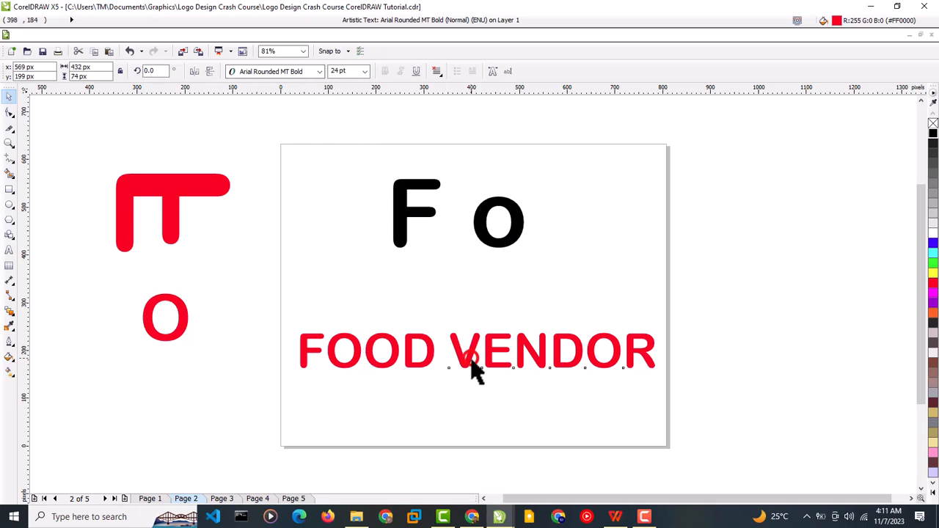
pyautogui.click(397, 305)
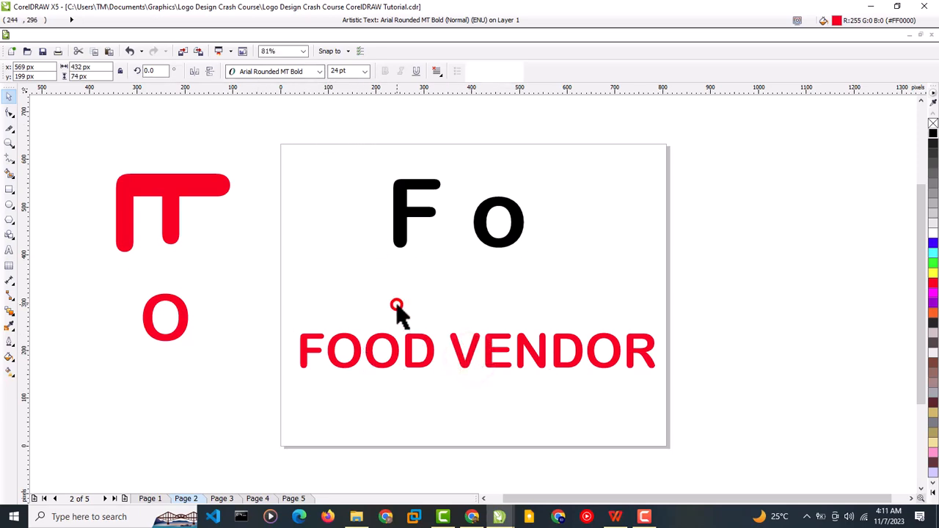
# Rotate the black F to 270 degrees so its stem lies horizontally with the arms pointing down
pyautogui.click(389, 213)
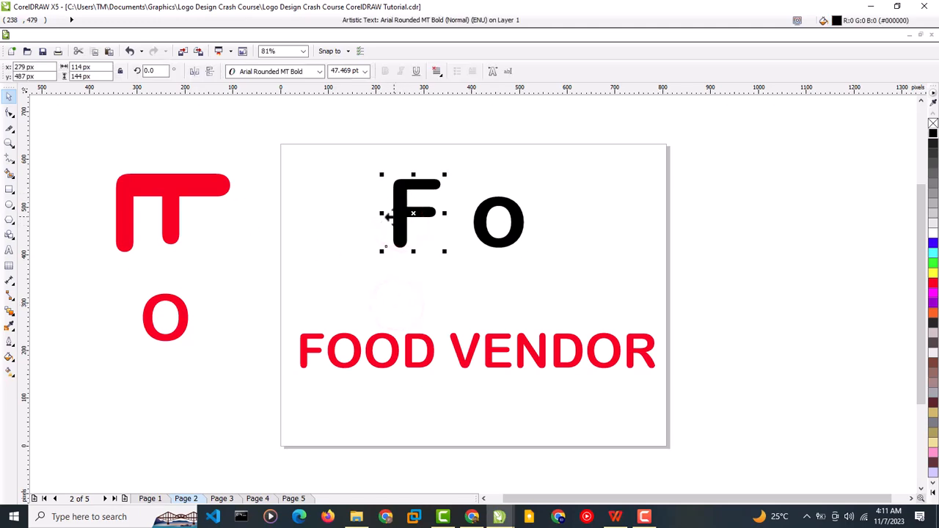
pyautogui.doubleClick(412, 212)
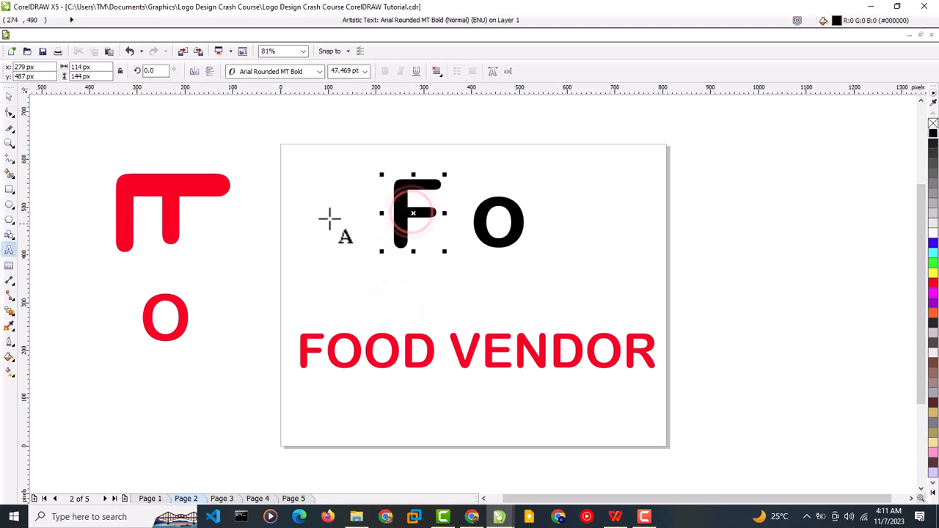
pyautogui.click(8, 103)
pyautogui.click(387, 245)
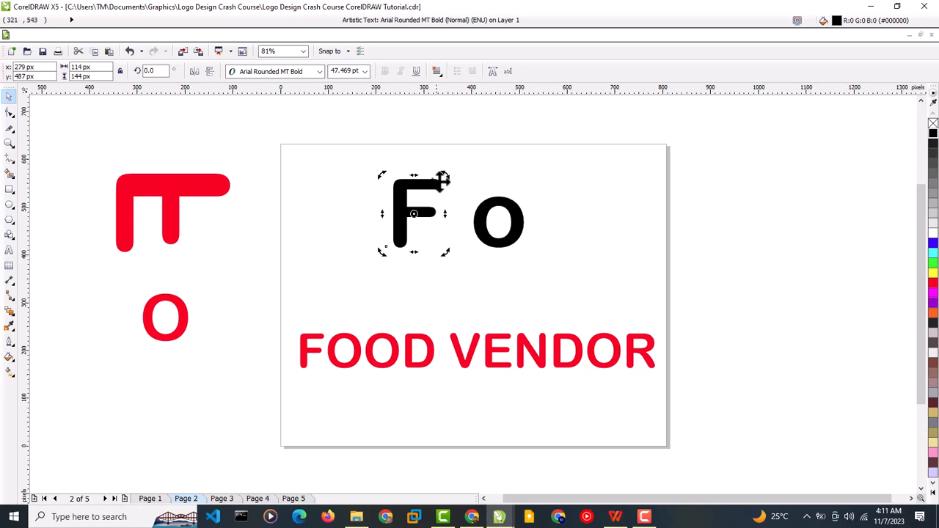
pyautogui.moveTo(445, 176); pyautogui.dragTo(477, 277)
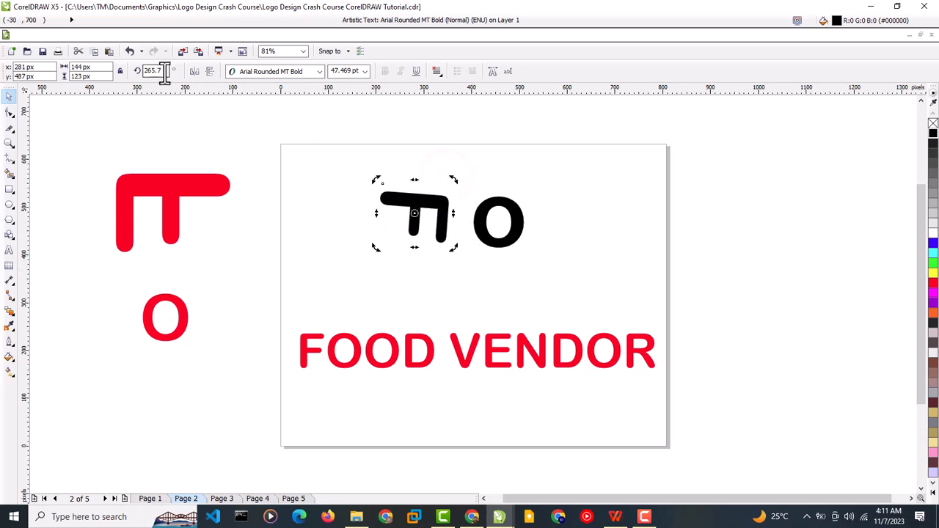
pyautogui.moveTo(163, 71); pyautogui.dragTo(143, 72)
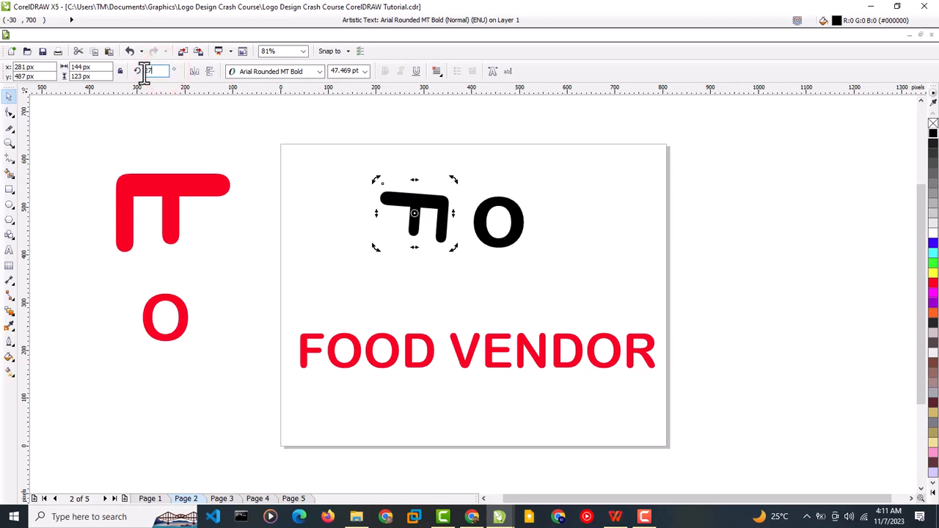
pyautogui.press('Return')
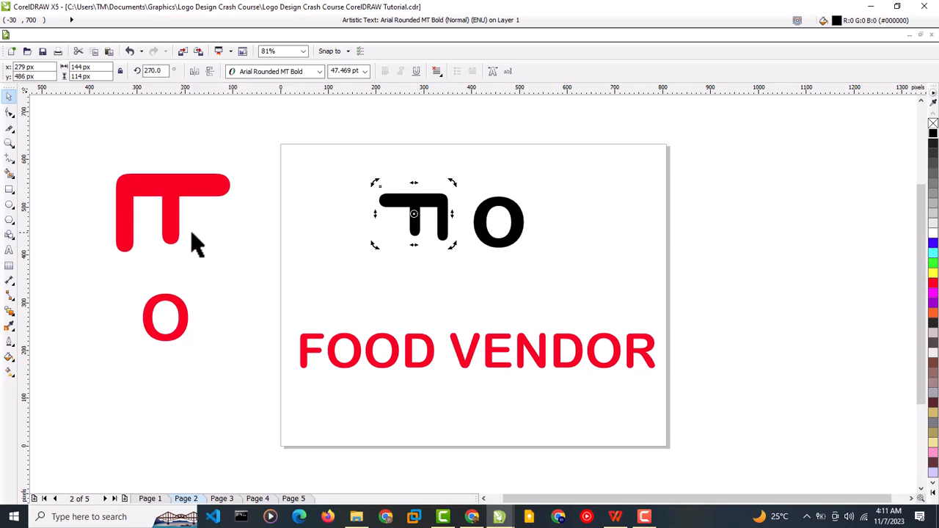
pyautogui.click(326, 238)
# Mirror the rotated black F horizontally to match the orientation of the red F
pyautogui.click(445, 205)
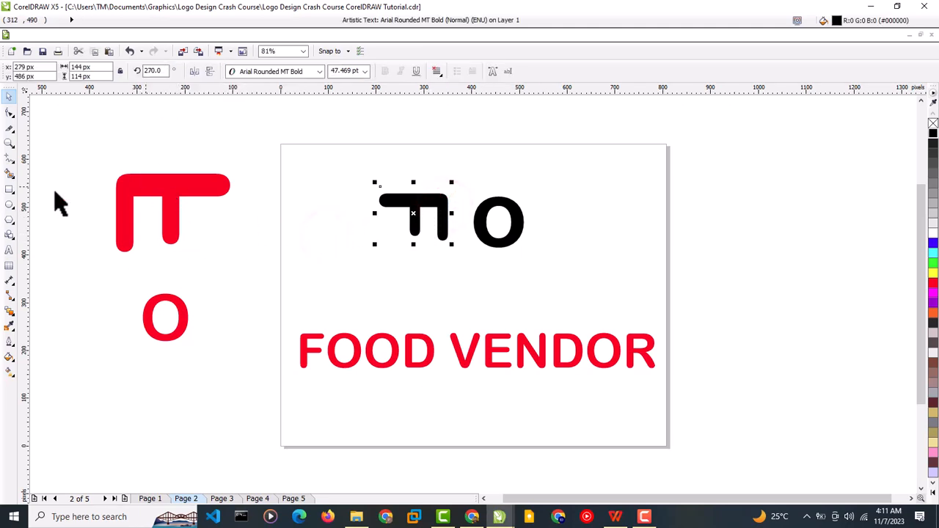
pyautogui.click(195, 73)
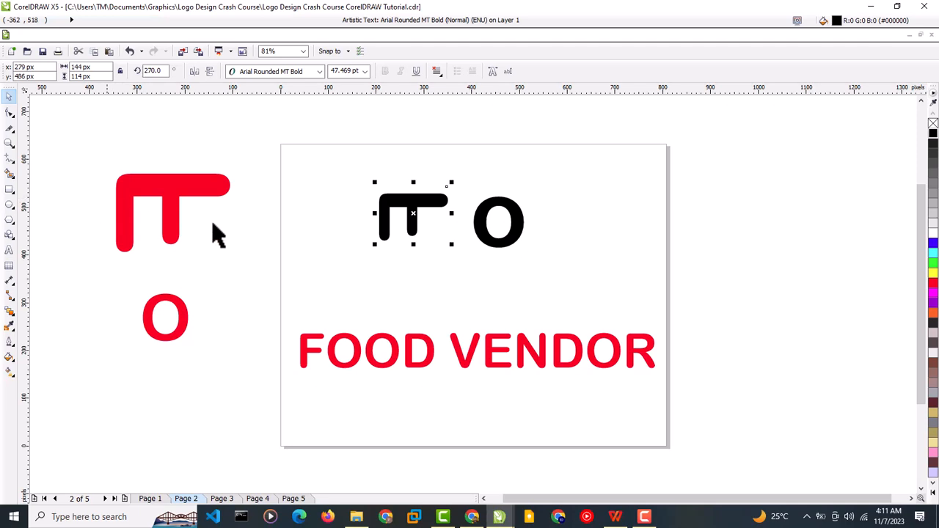
pyautogui.click(133, 281)
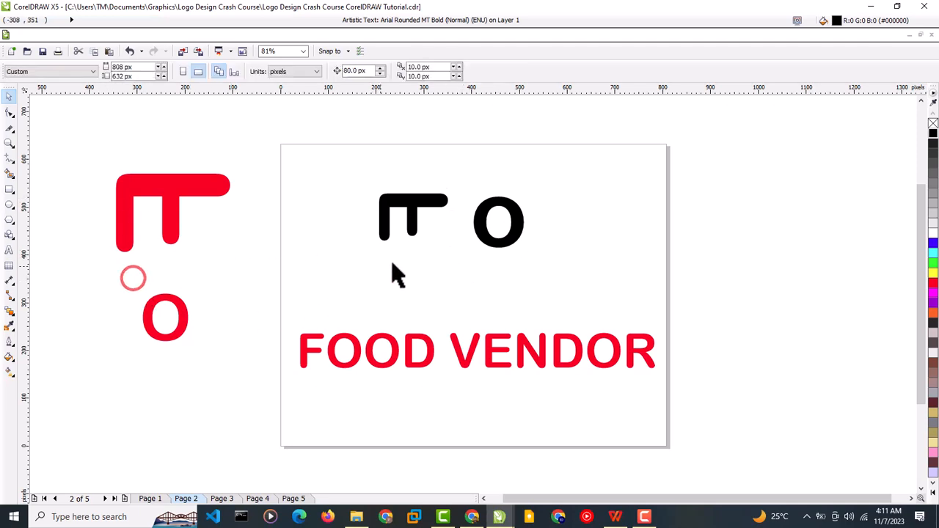
# Shrink the black o to about 22.1 pt and place it at the lower end of the F's middle arm
pyautogui.click(488, 239)
pyautogui.moveTo(482, 253); pyautogui.dragTo(413, 244)
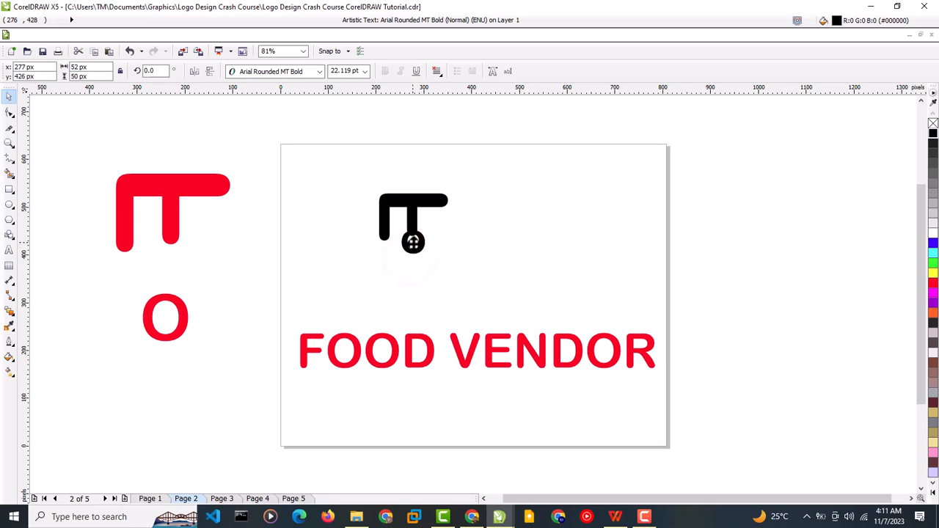
pyautogui.moveTo(413, 244); pyautogui.dragTo(413, 244)
pyautogui.click(380, 270)
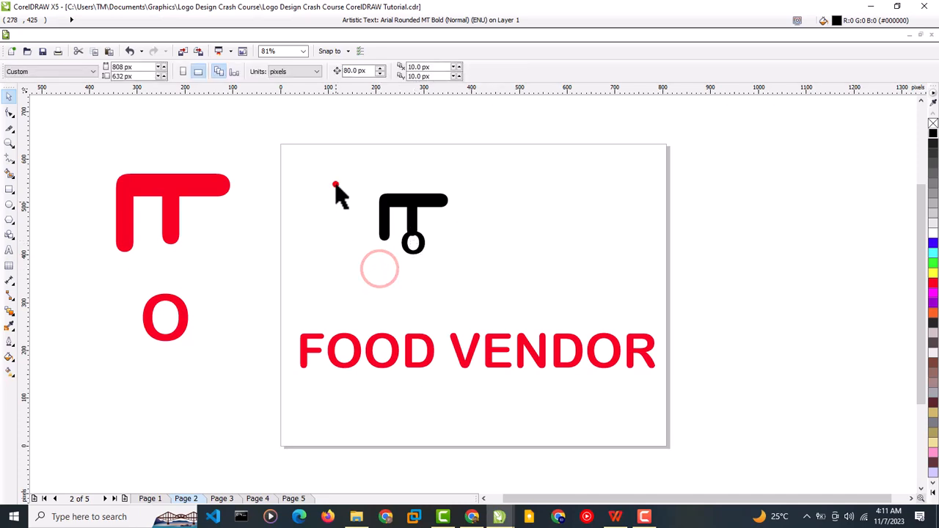
# Enlarge the black F and o together on the page, and scale the o further to about 45.2 pt
pyautogui.moveTo(335, 184); pyautogui.dragTo(525, 318)
pyautogui.click(518, 294)
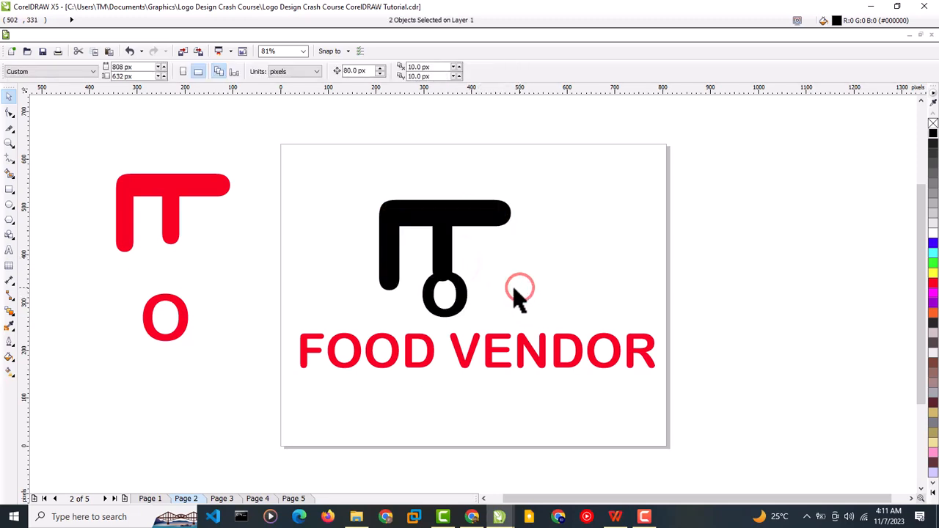
pyautogui.click(464, 306)
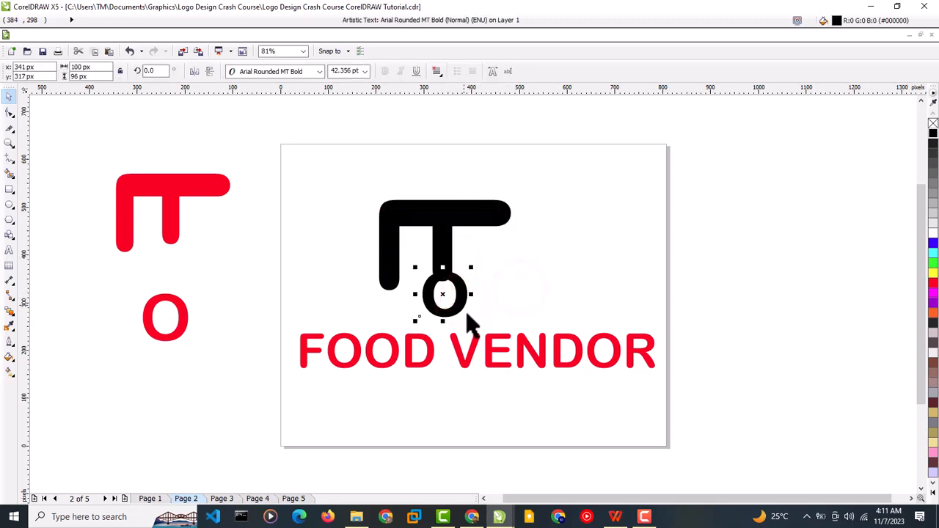
pyautogui.moveTo(471, 320); pyautogui.dragTo(478, 323)
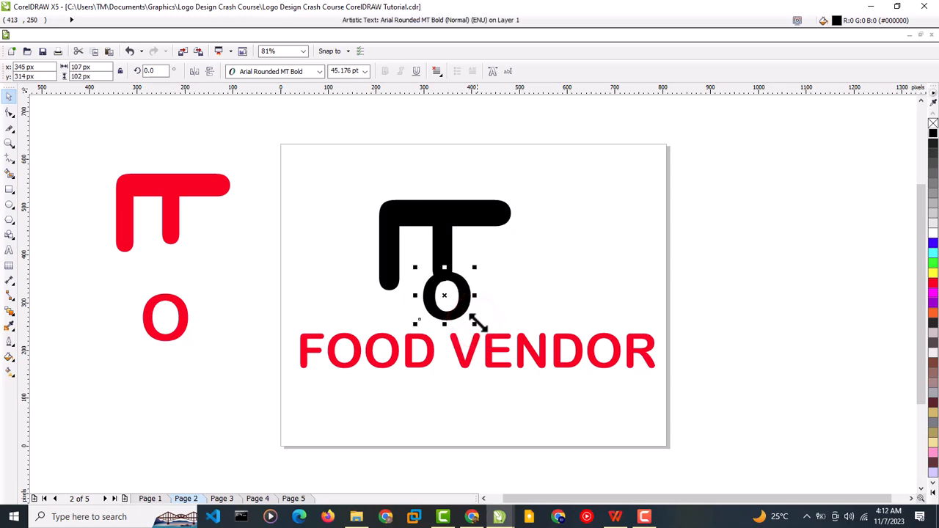
# Reposition the enlarged black o so it sits centred at the lower end of the F's middle arm
pyautogui.press('Left')
pyautogui.press('Left')
pyautogui.press('Left')
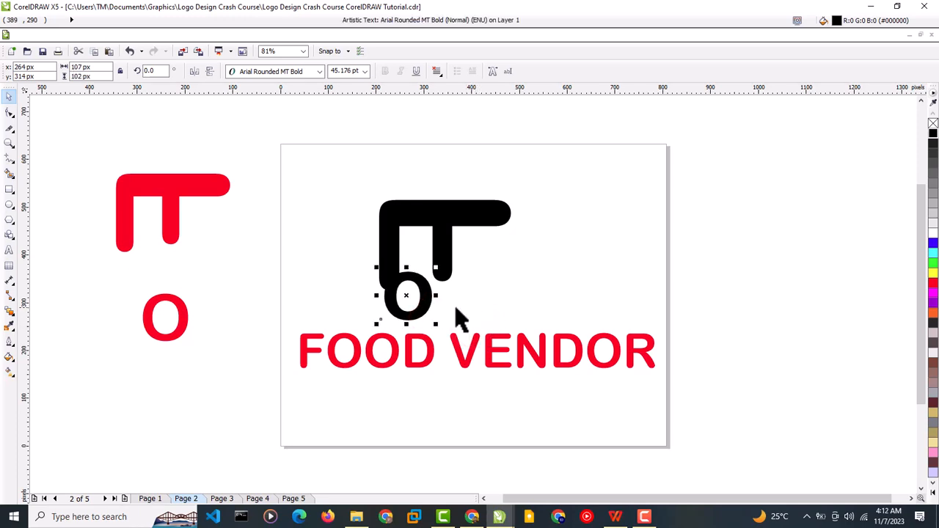
pyautogui.moveTo(404, 296); pyautogui.dragTo(429, 297)
pyautogui.moveTo(439, 294); pyautogui.dragTo(445, 295)
pyautogui.click(518, 283)
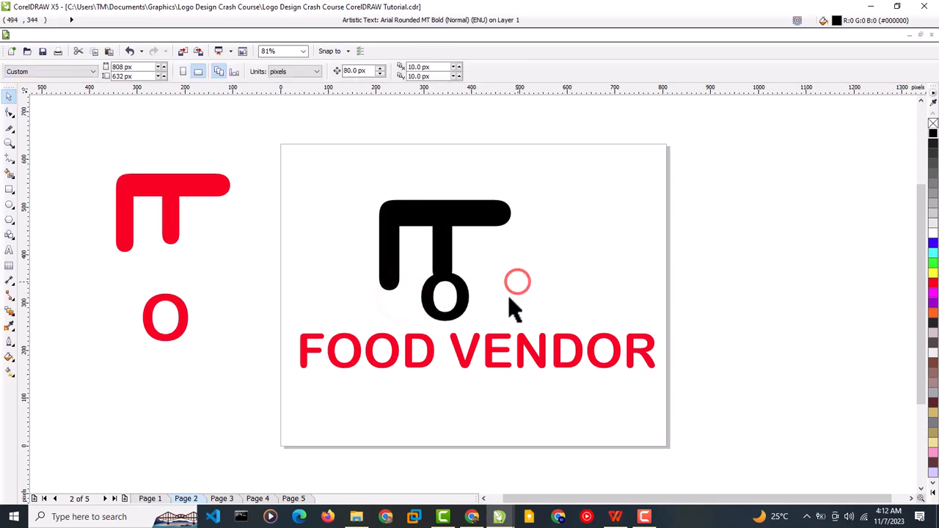
# Group the black F and o into a single symbol
pyautogui.moveTo(566, 183); pyautogui.dragTo(357, 345)
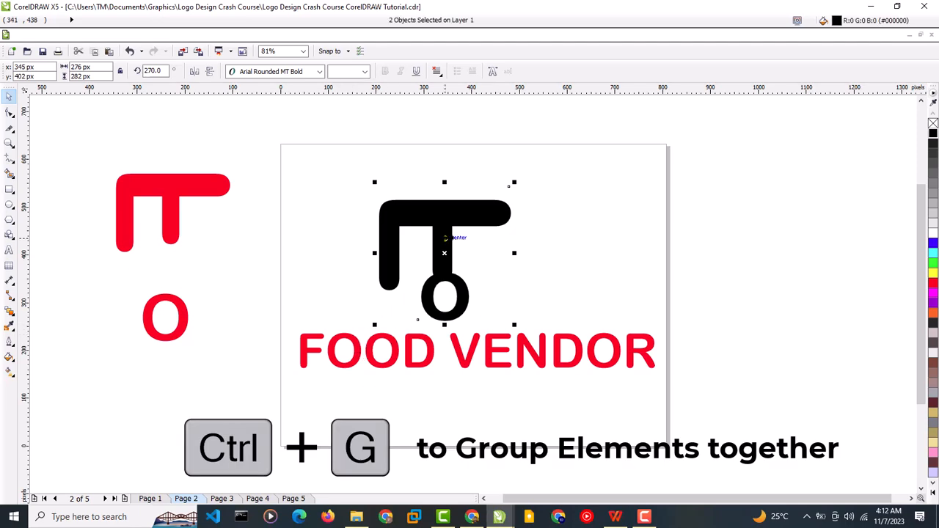
pyautogui.hotkey('ctrl', 'g')
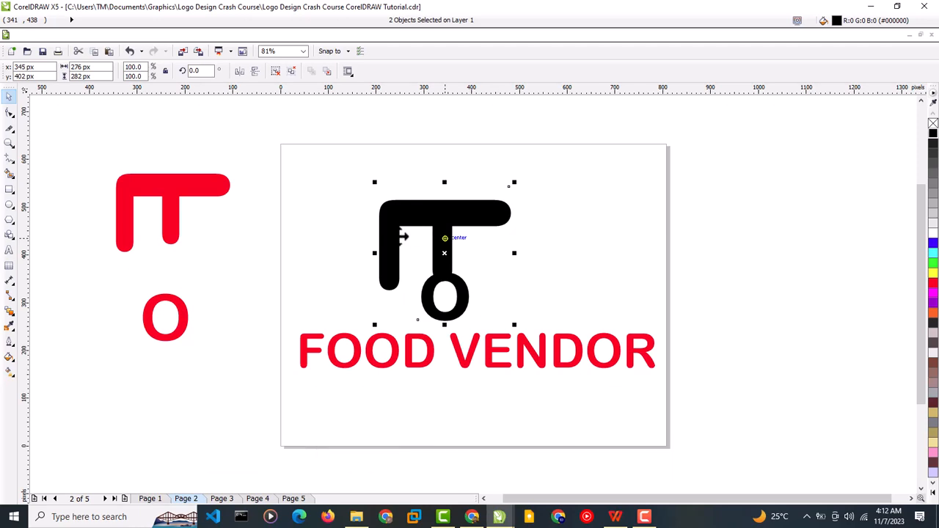
pyautogui.click(593, 255)
# Scale the grouped symbol up to about 320 px wide and centre it above the FOOD VENDOR text
pyautogui.moveTo(450, 266); pyautogui.dragTo(638, 239)
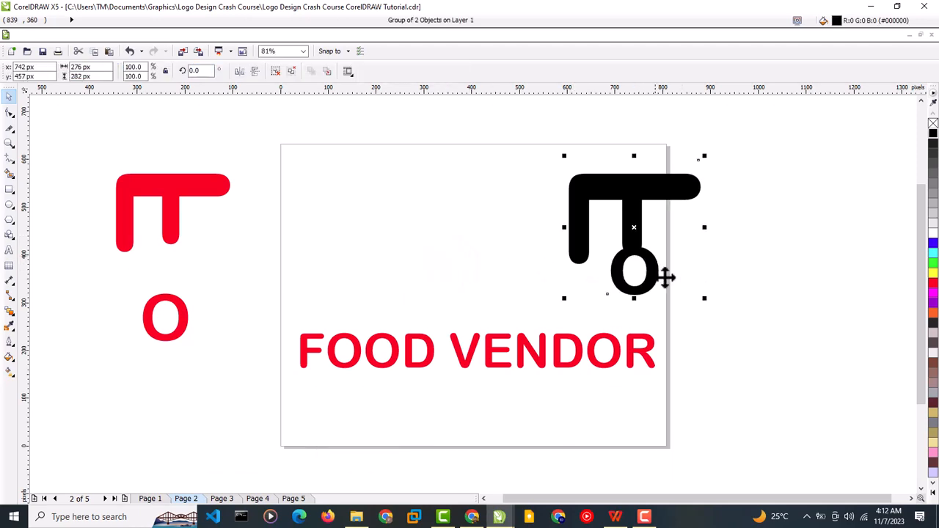
pyautogui.moveTo(705, 300); pyautogui.dragTo(726, 321)
pyautogui.moveTo(654, 256); pyautogui.dragTo(505, 249)
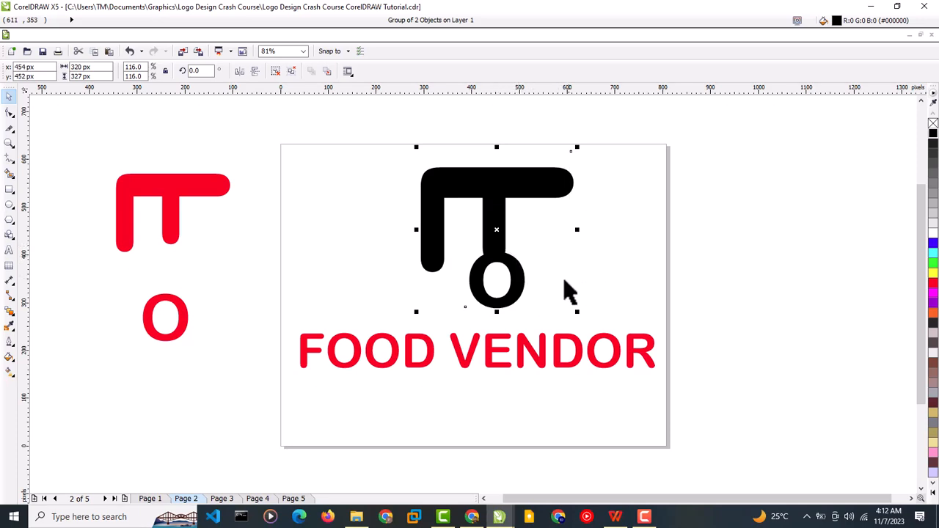
pyautogui.moveTo(506, 246); pyautogui.dragTo(489, 245)
pyautogui.click(647, 387)
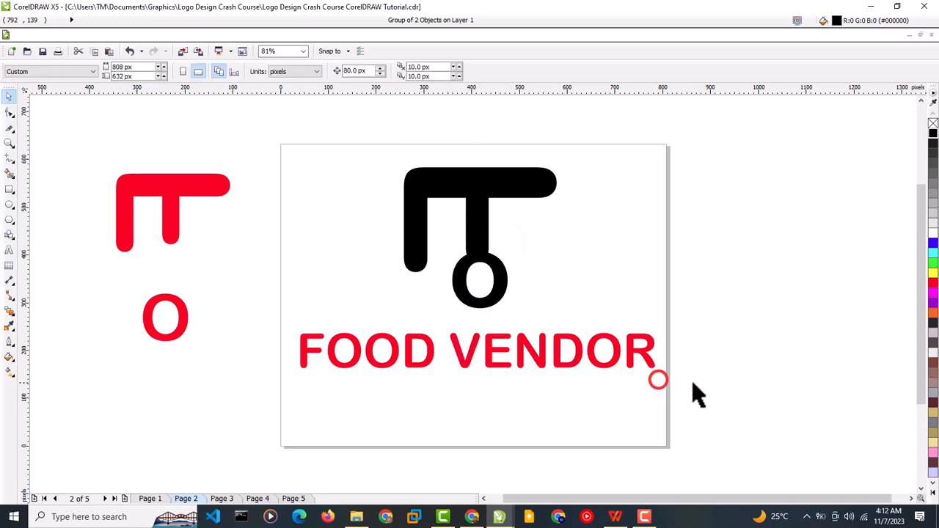
# Fill both words of the FOOD VENDOR text with black
pyautogui.moveTo(704, 383); pyautogui.dragTo(281, 331)
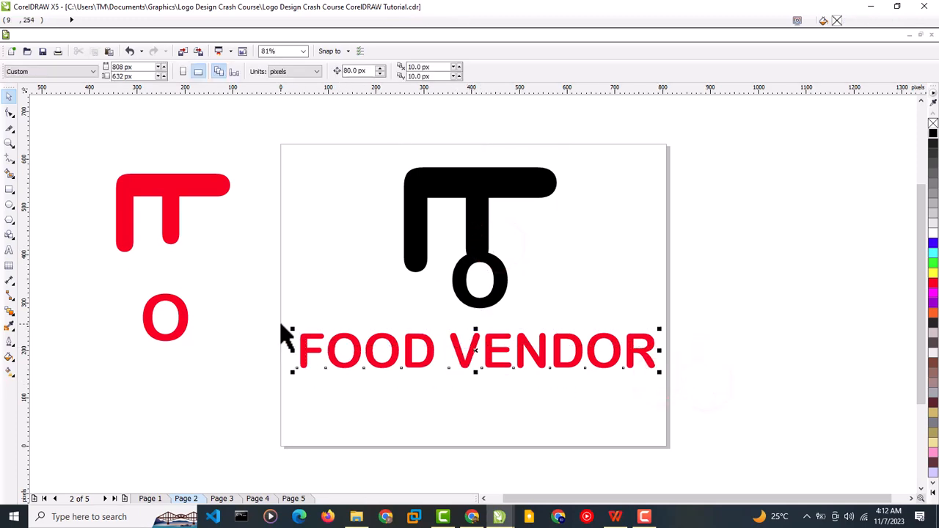
pyautogui.click(932, 133)
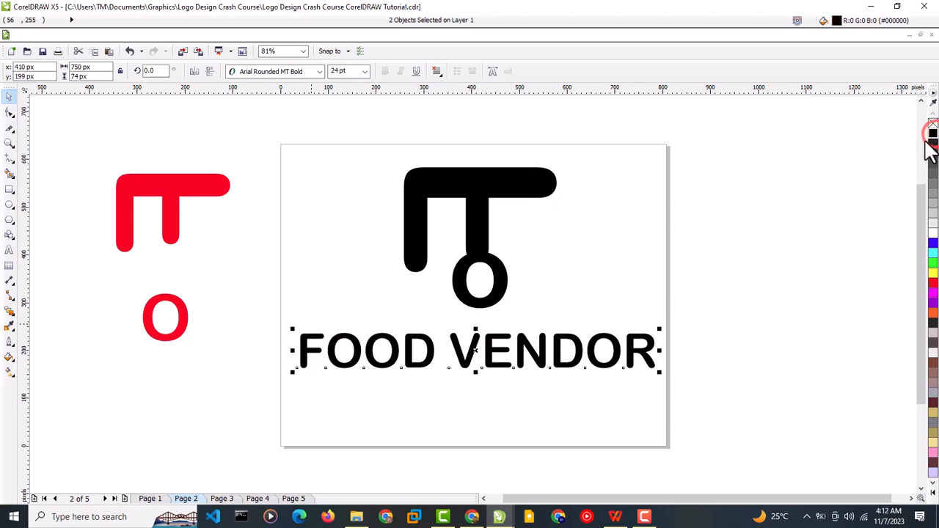
pyautogui.click(767, 283)
# Shrink the symbol and FOOD VENDOR text together to about 553 px wide and centre the logo on the page
pyautogui.moveTo(724, 381); pyautogui.dragTo(283, 174)
pyautogui.click(658, 374)
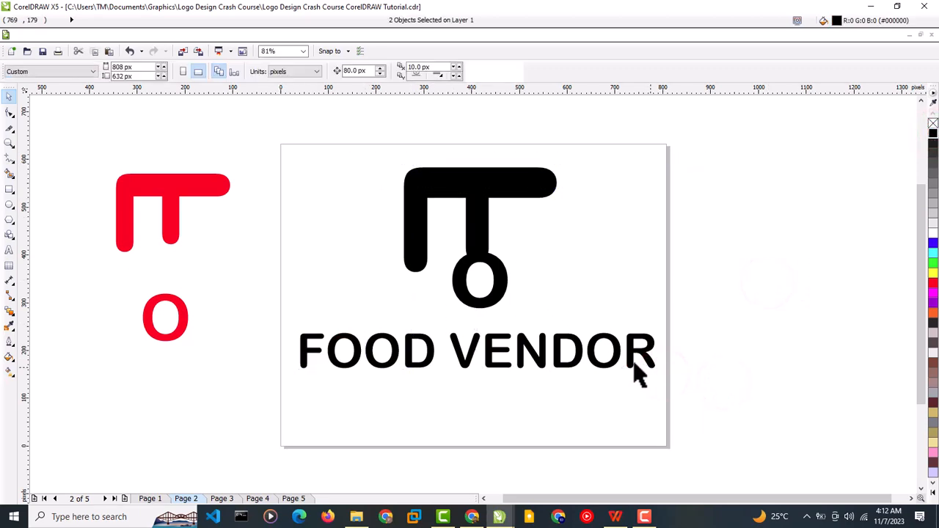
pyautogui.moveTo(815, 411); pyautogui.dragTo(273, 132)
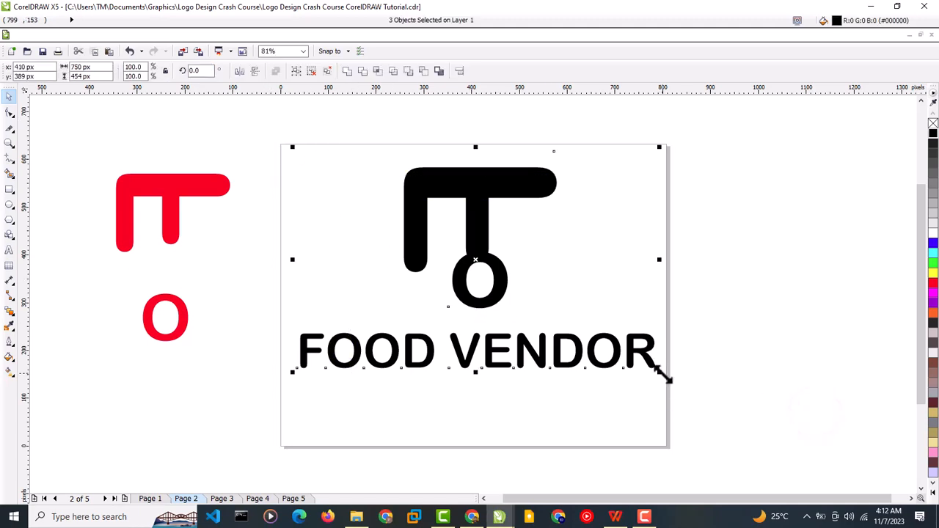
pyautogui.moveTo(661, 373); pyautogui.dragTo(355, 159)
pyautogui.click(597, 360)
pyautogui.click(621, 363)
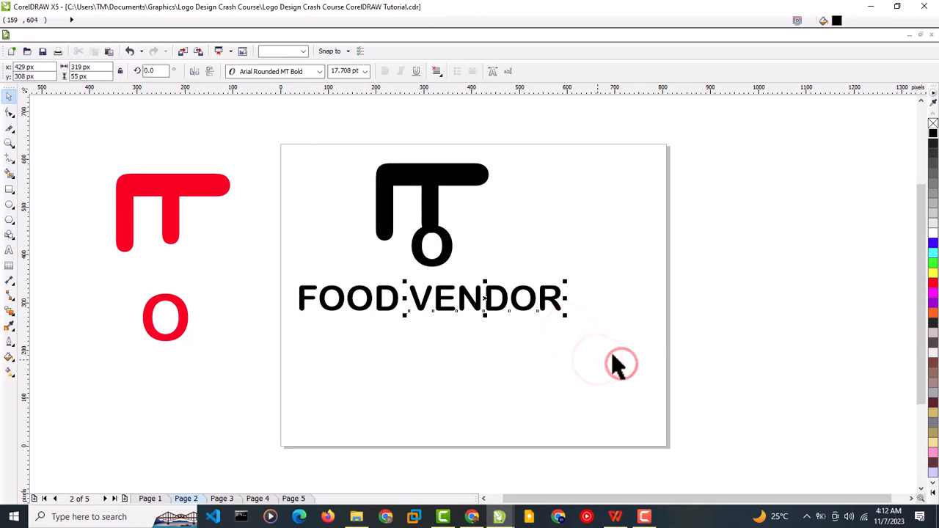
pyautogui.click(587, 356)
pyautogui.moveTo(429, 231); pyautogui.dragTo(474, 291)
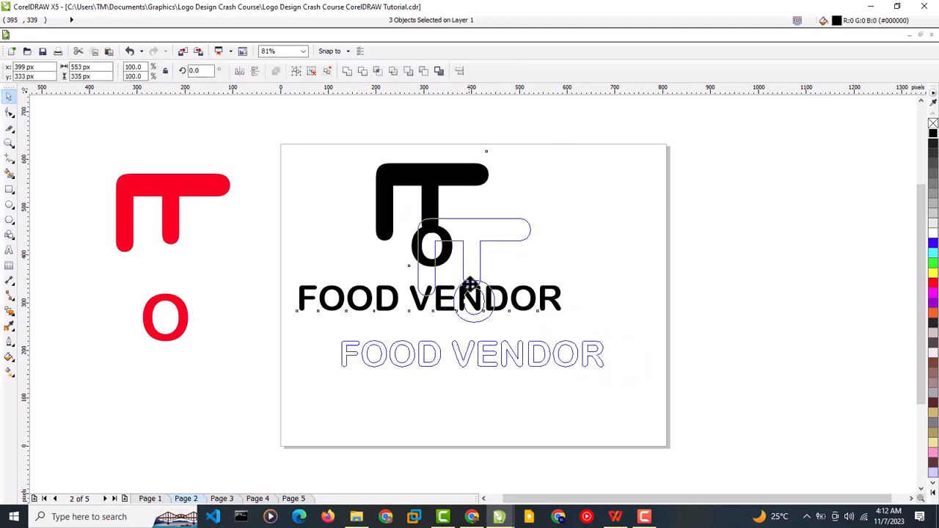
pyautogui.click(777, 320)
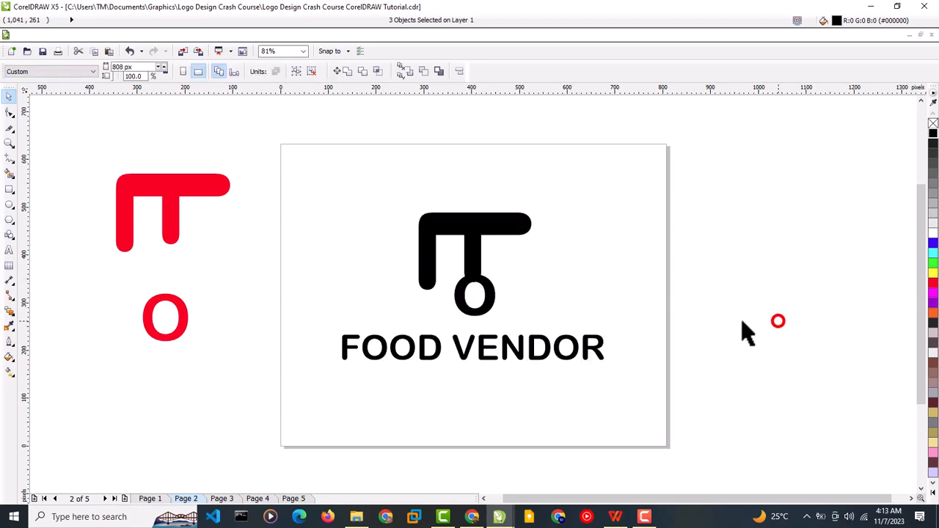
# Delete the leftover red F and red o beside the page
pyautogui.click(174, 223)
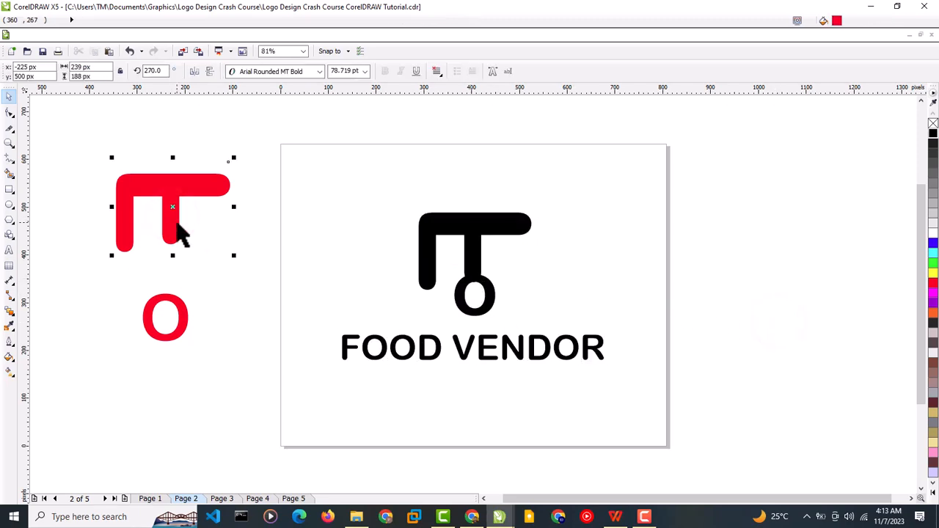
pyautogui.press('Delete')
pyautogui.click(187, 334)
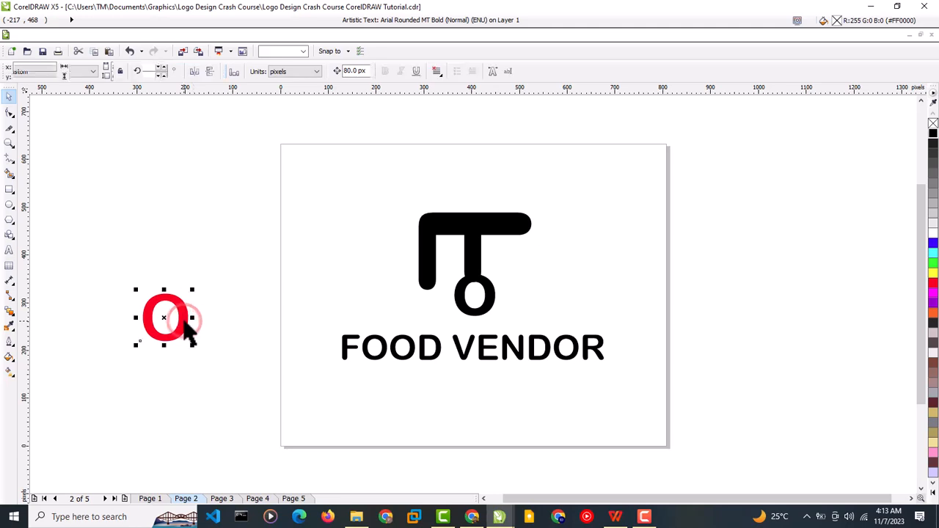
pyautogui.press('Delete')
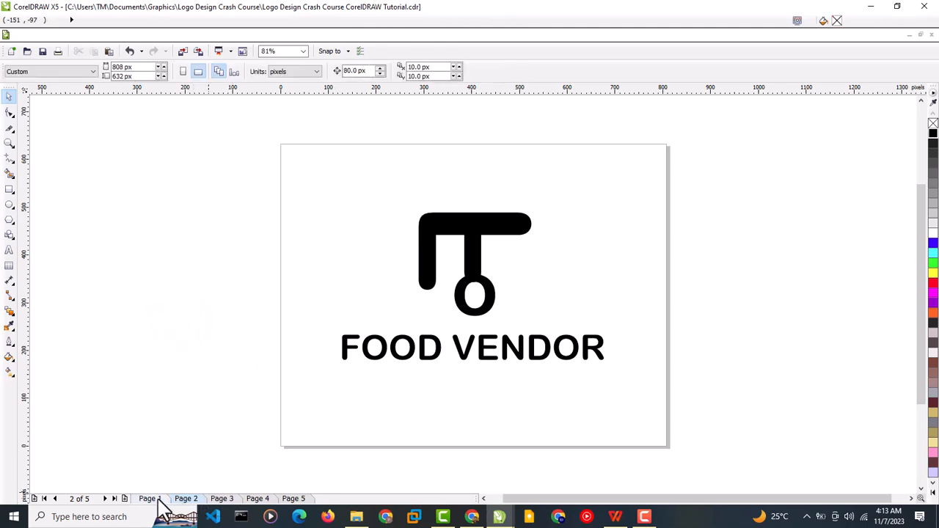
# Review the Alphalings logo on page 1, and go past page 2 to the academic badge on page 3
pyautogui.click(157, 499)
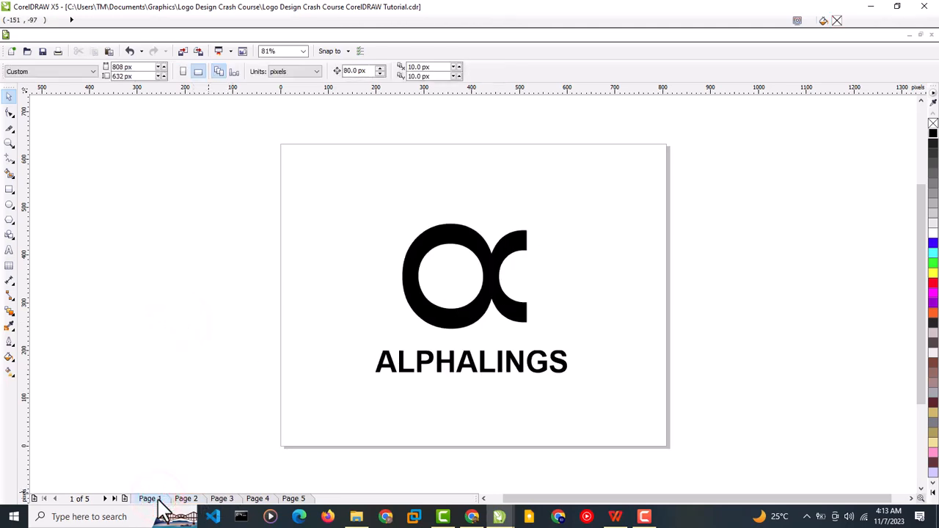
pyautogui.click(186, 498)
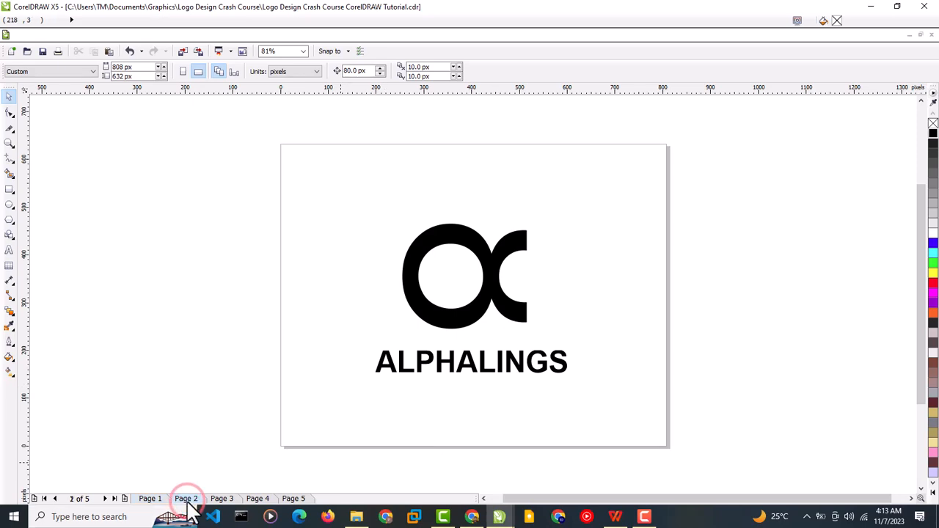
pyautogui.click(222, 499)
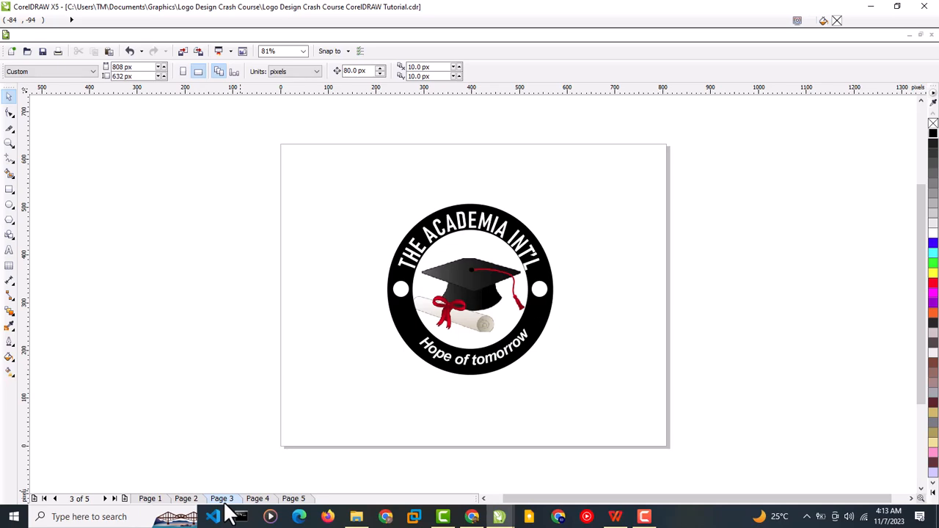
# Extract the graduation cap image from the badge's inner circle PowerClip and place it slightly enlarged left of the page
pyautogui.click(515, 297)
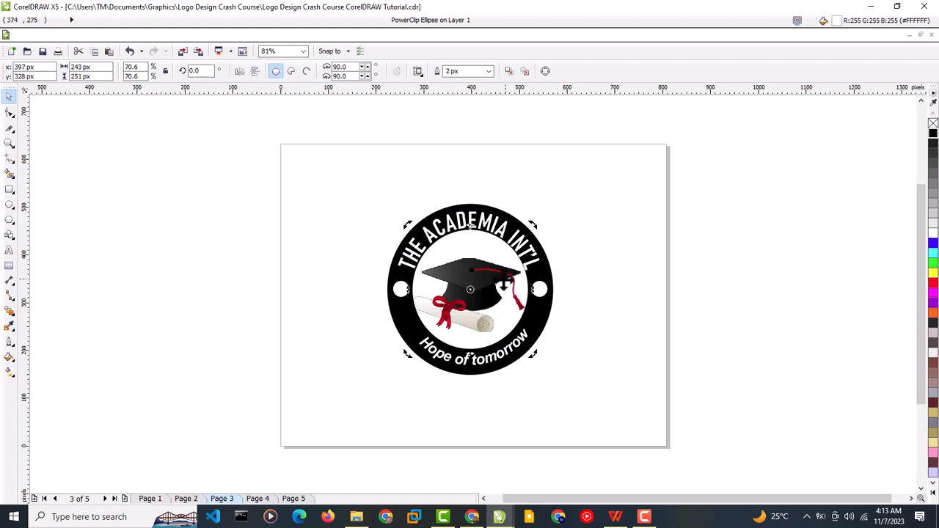
pyautogui.rightClick(475, 248)
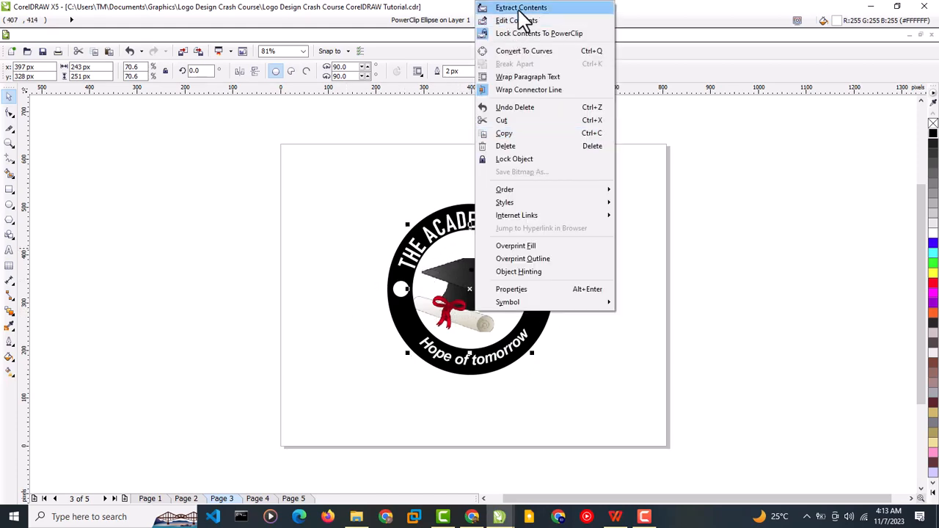
pyautogui.click(519, 9)
pyautogui.moveTo(438, 328); pyautogui.dragTo(162, 309)
pyautogui.click(254, 375)
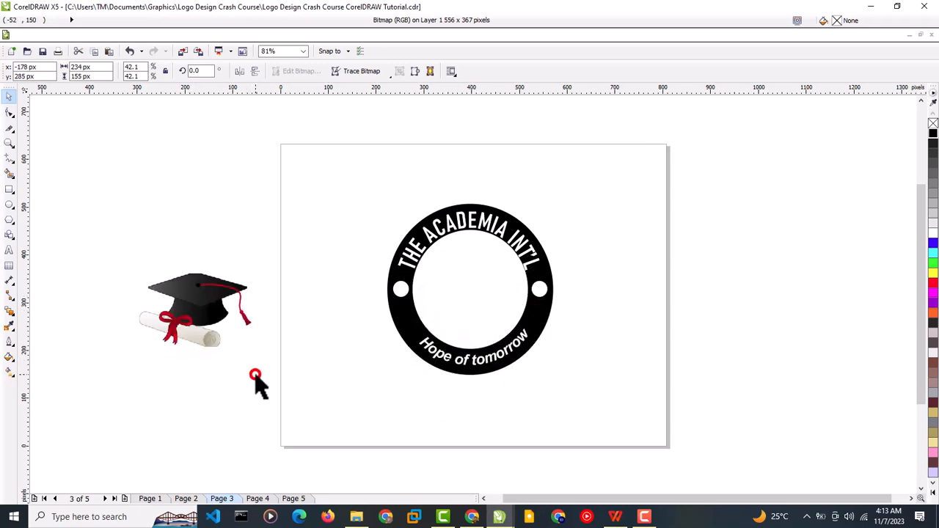
pyautogui.click(257, 352)
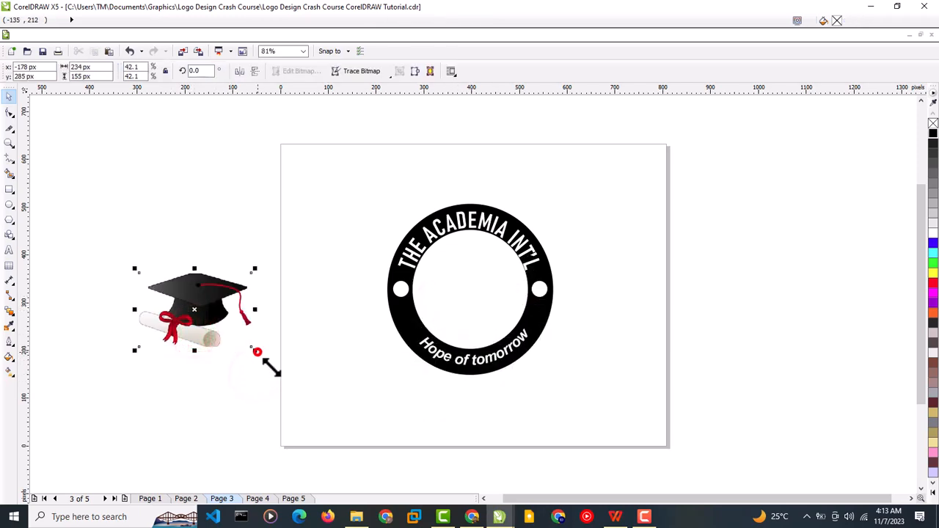
pyautogui.moveTo(271, 367)
pyautogui.mouseDown()
pyautogui.moveTo(283, 384)
pyautogui.moveTo(276, 362)
pyautogui.mouseUp()
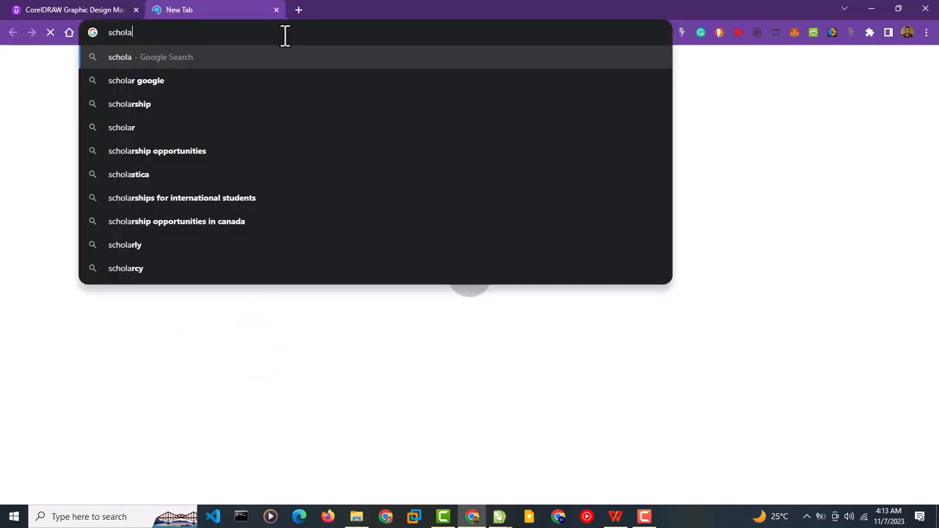
# Search Google in the browser for "scholar clip art" and request the image results
pyautogui.write('ar ')
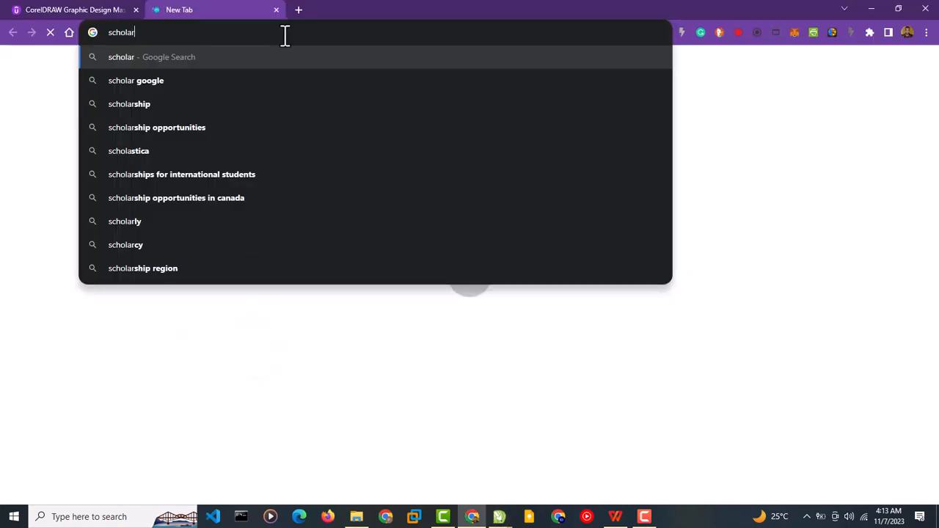
pyautogui.write('clip a')
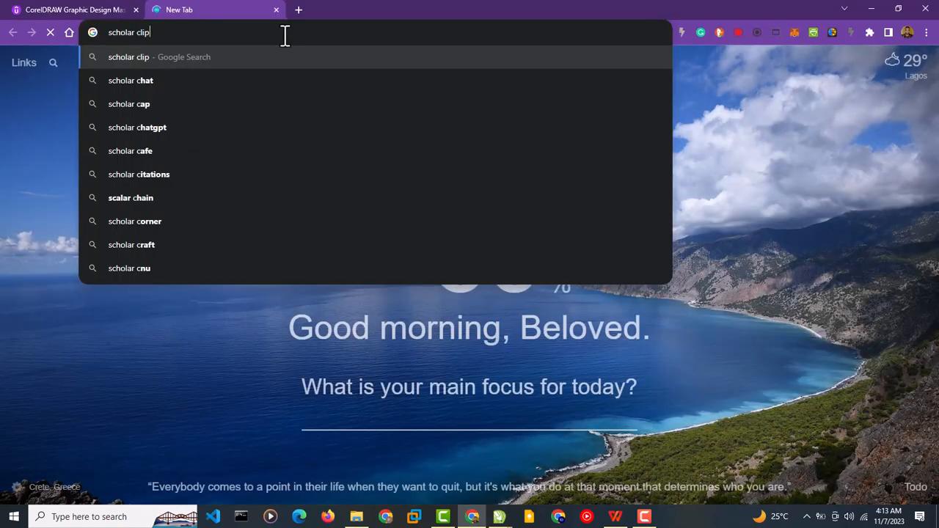
pyautogui.write('rt')
pyautogui.press('Return')
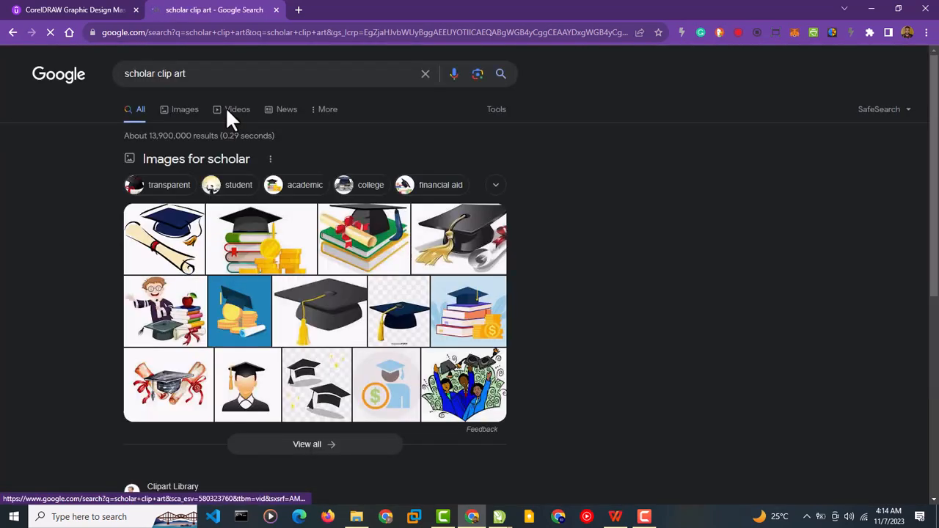
pyautogui.click(179, 112)
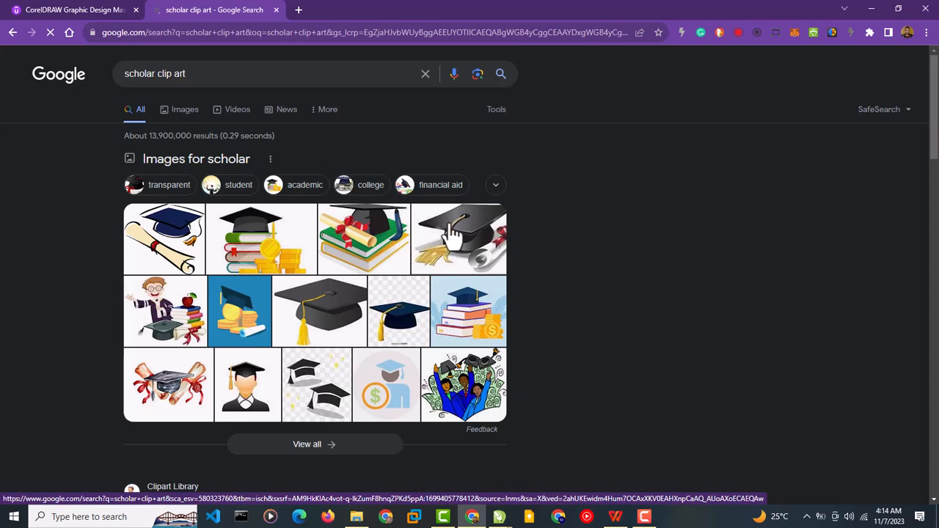
# Switch to the Logo Design Crash Course document, move the curved THE ACADEMIA INT'L text out of the ring to the lower right and fill it black
pyautogui.click(502, 517)
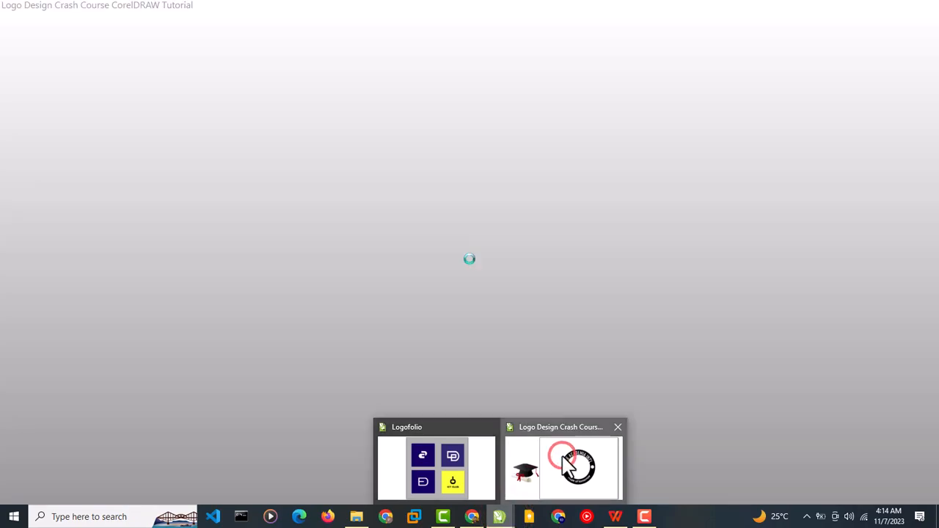
pyautogui.click(562, 457)
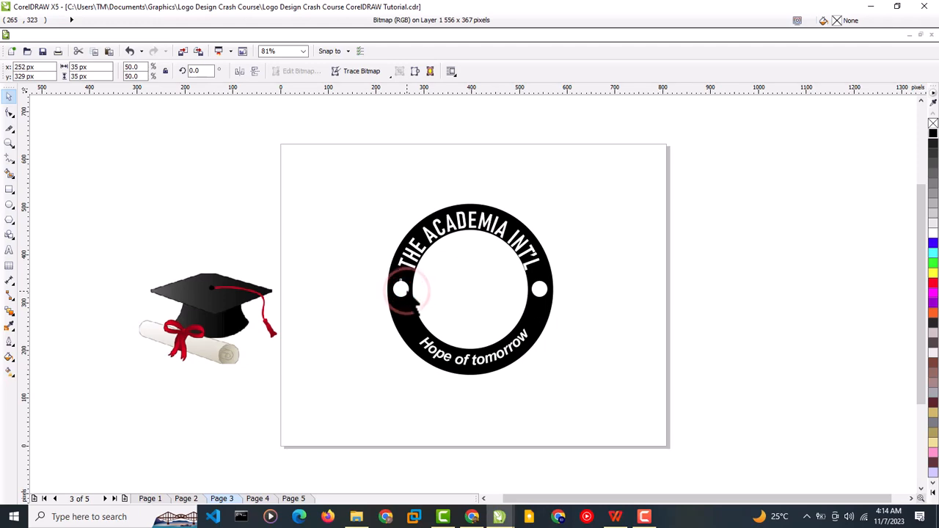
pyautogui.click(540, 291)
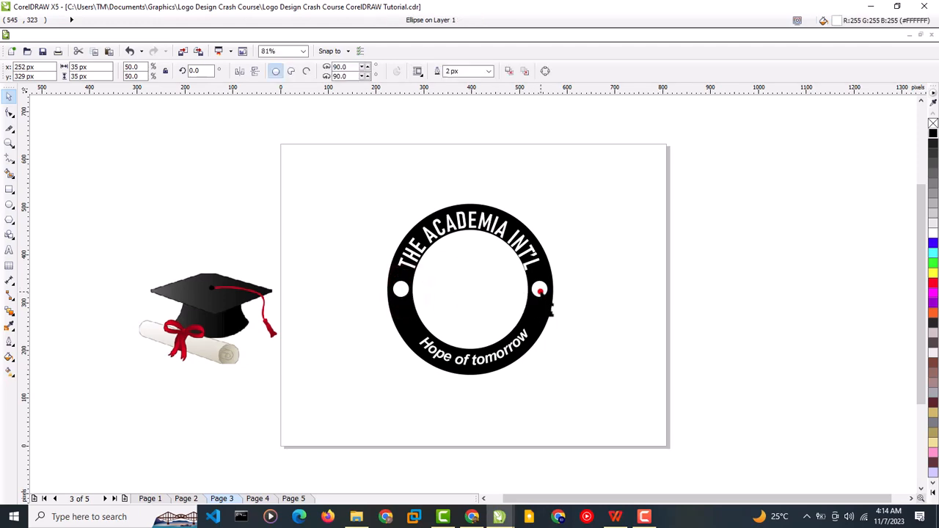
pyautogui.click(449, 233)
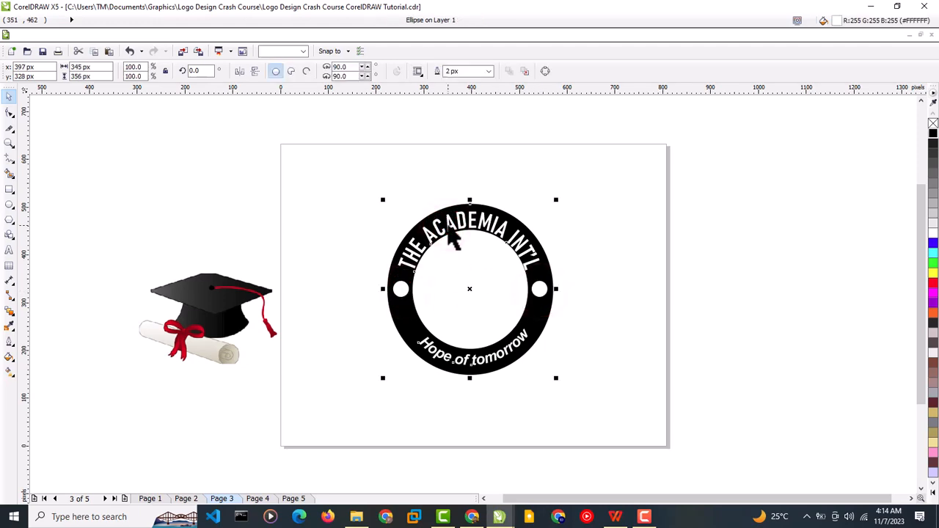
pyautogui.click(450, 228)
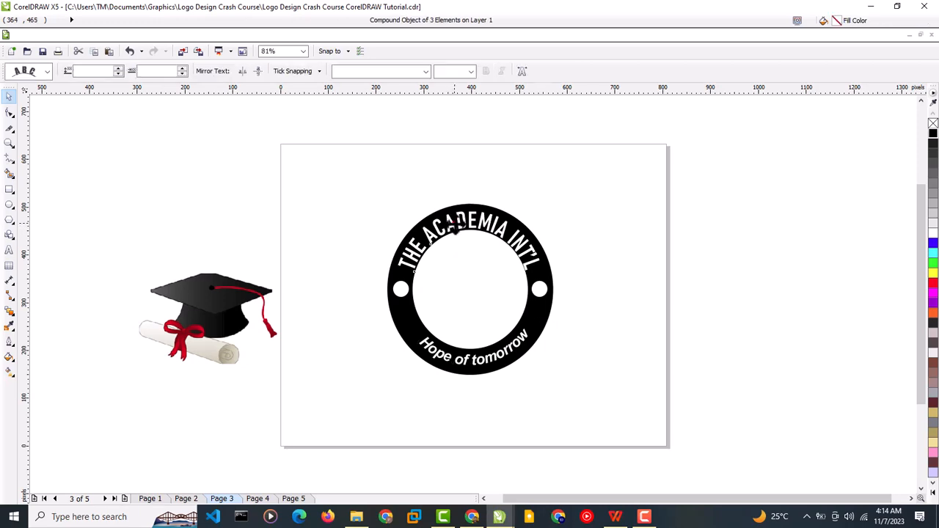
pyautogui.moveTo(455, 226); pyautogui.dragTo(597, 369)
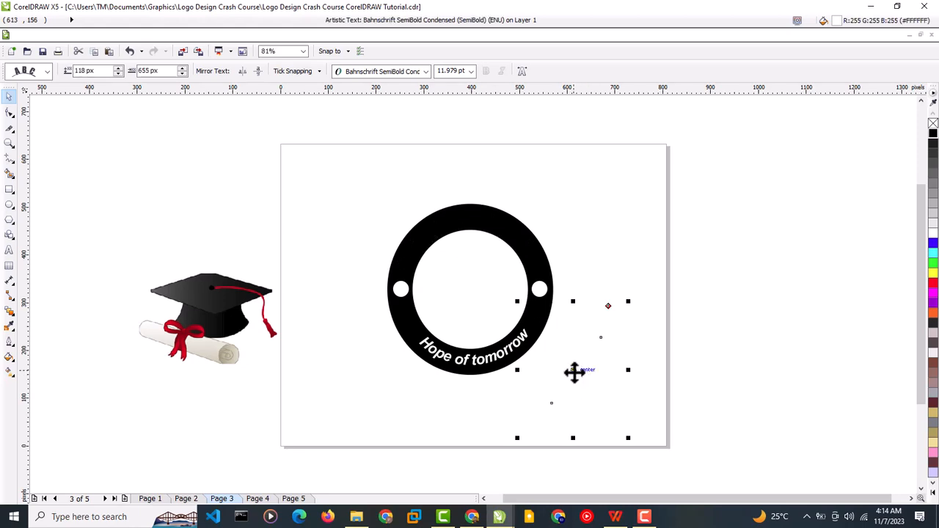
pyautogui.click(930, 136)
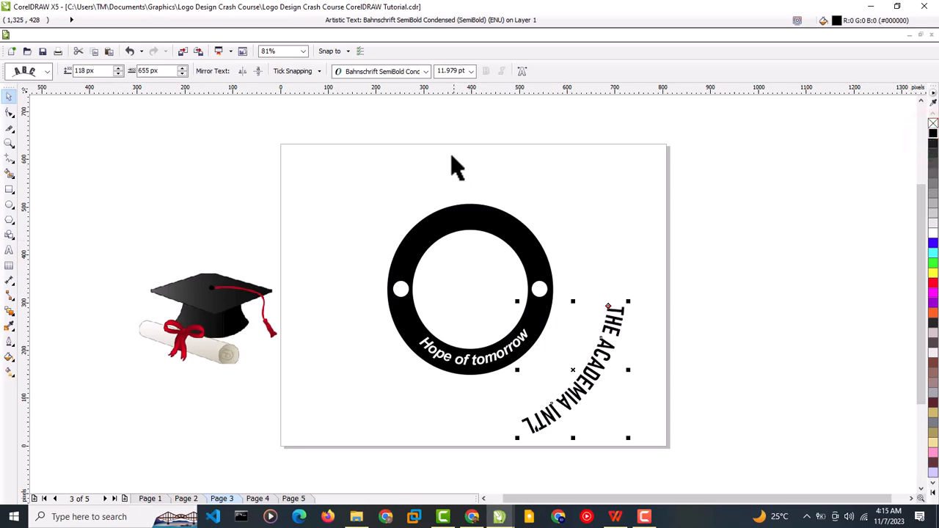
# Move the curved Hope of tomorrow text below the black ring and fill it black
pyautogui.click(515, 365)
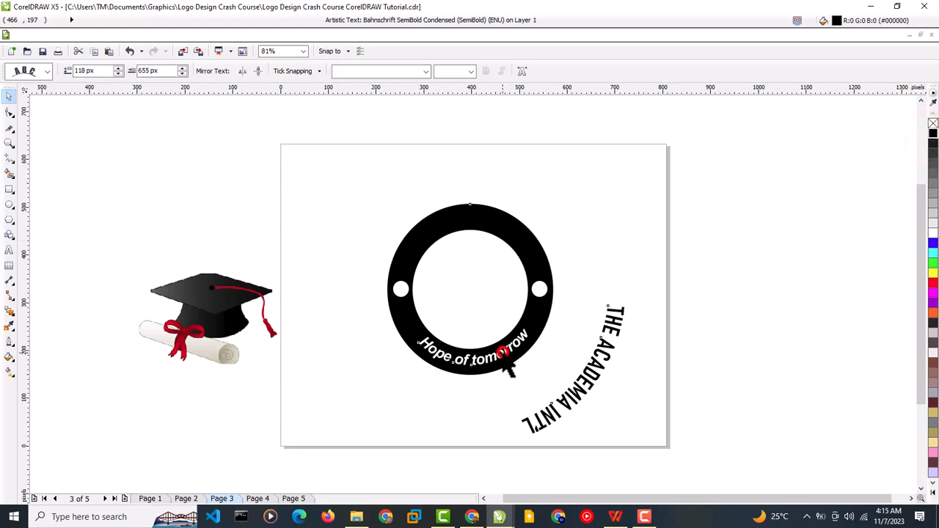
pyautogui.moveTo(504, 366); pyautogui.dragTo(521, 416)
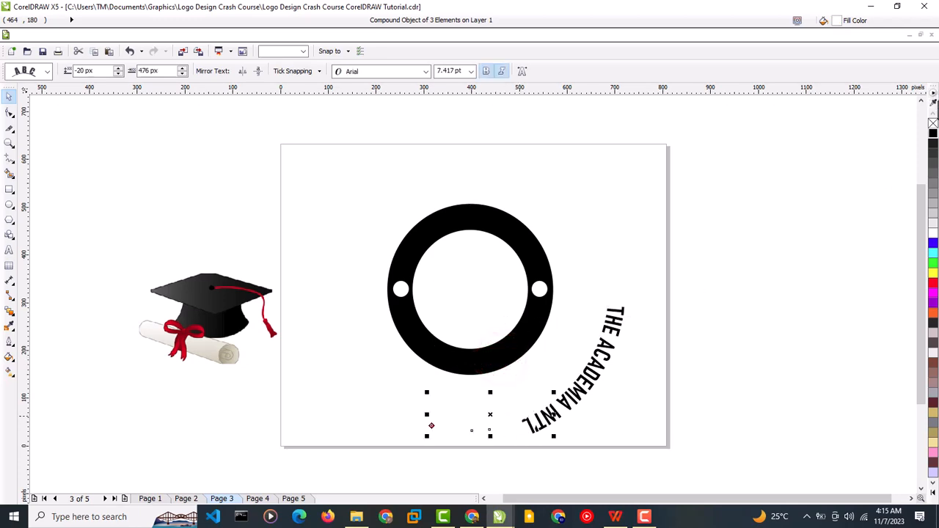
pyautogui.click(932, 132)
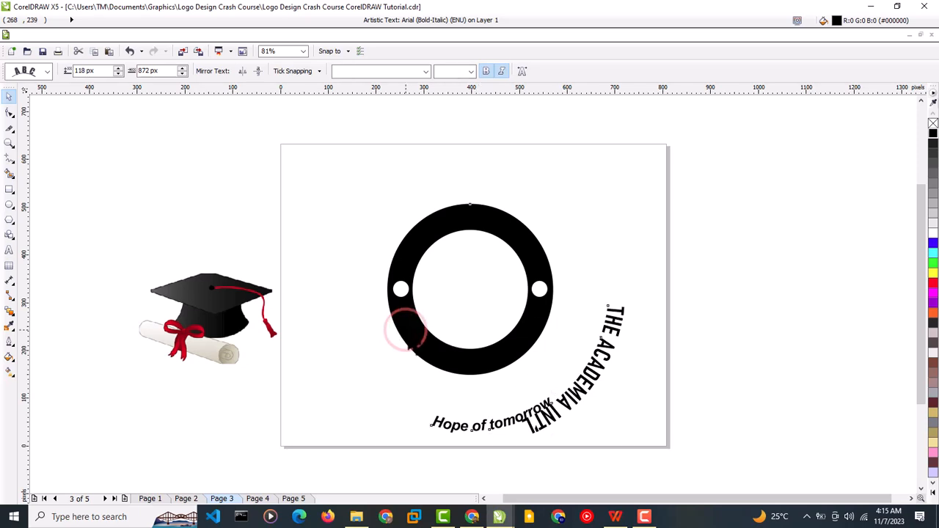
# Move the black outer circle with its curved texts off the page's right side, and move the white inner circle to the page's lower edge
pyautogui.click(405, 332)
pyautogui.moveTo(409, 330); pyautogui.dragTo(660, 277)
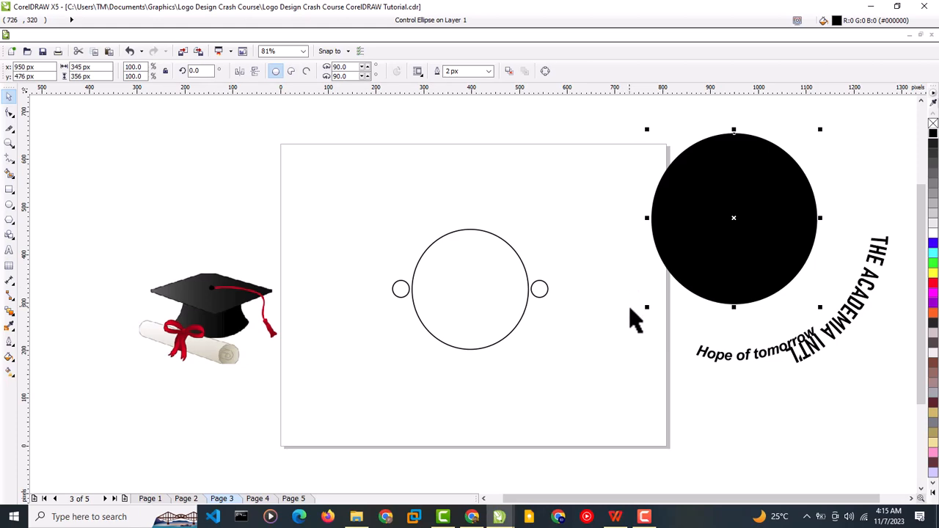
pyautogui.click(436, 337)
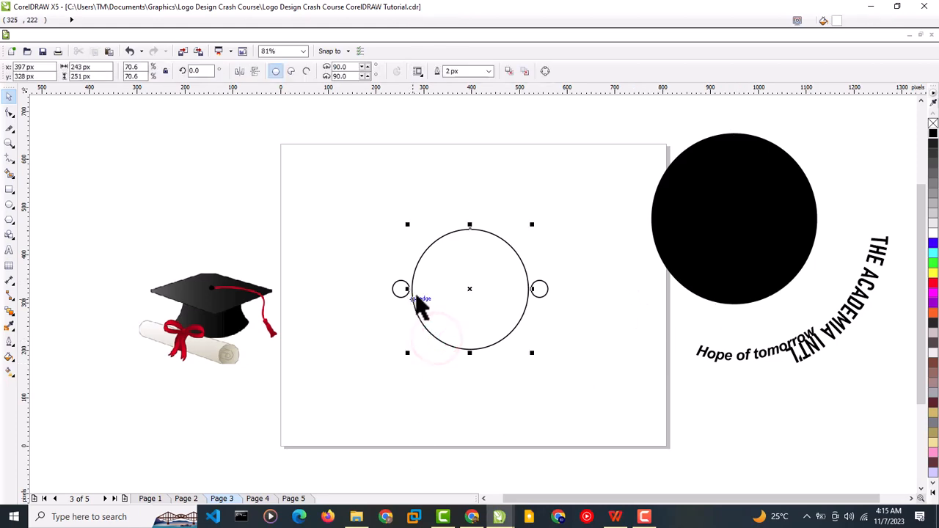
pyautogui.moveTo(470, 289); pyautogui.dragTo(464, 423)
# Try to move the left small circle down and left, and move the right small circle down and to the right
pyautogui.click(402, 297)
pyautogui.click(404, 298)
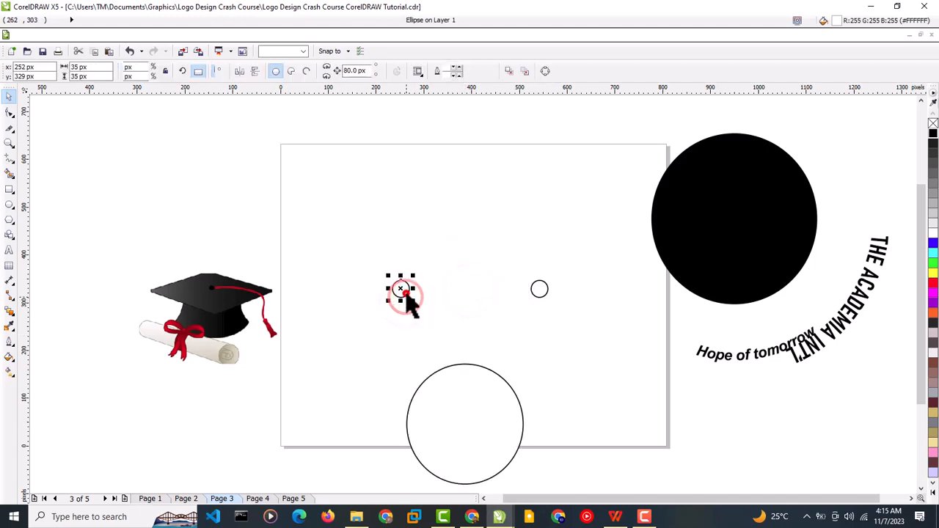
pyautogui.moveTo(401, 291); pyautogui.dragTo(334, 332)
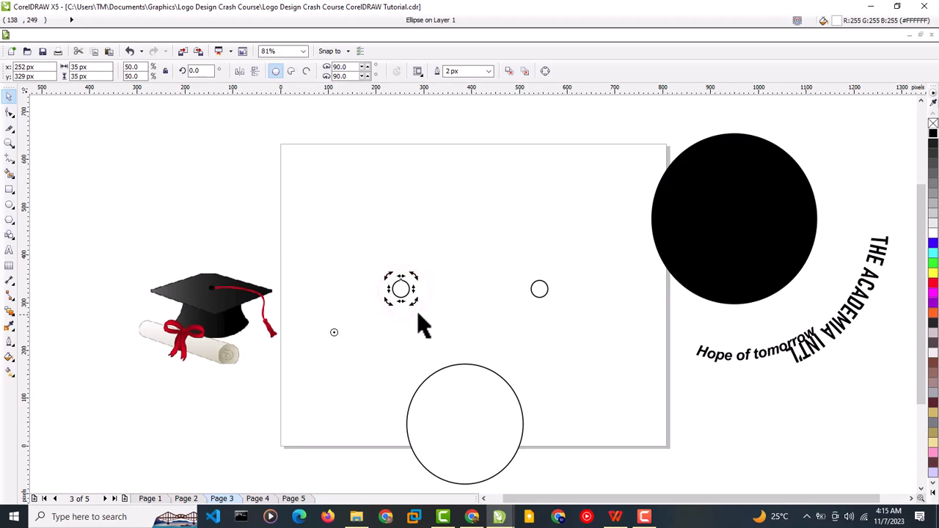
pyautogui.click(532, 329)
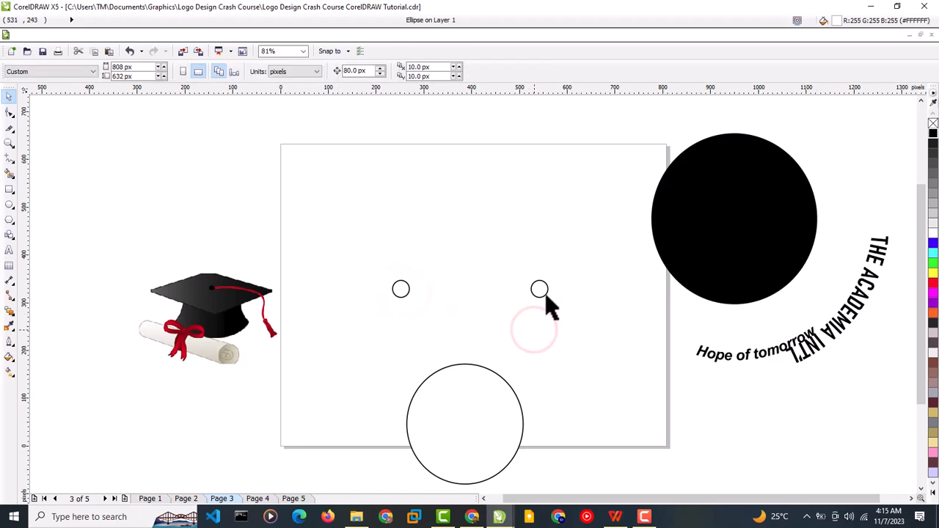
pyautogui.click(544, 294)
pyautogui.moveTo(543, 294); pyautogui.dragTo(600, 346)
# Move the white inner circle above the graduation cap left of the page, and the black circle with its curved texts below it
pyautogui.click(454, 432)
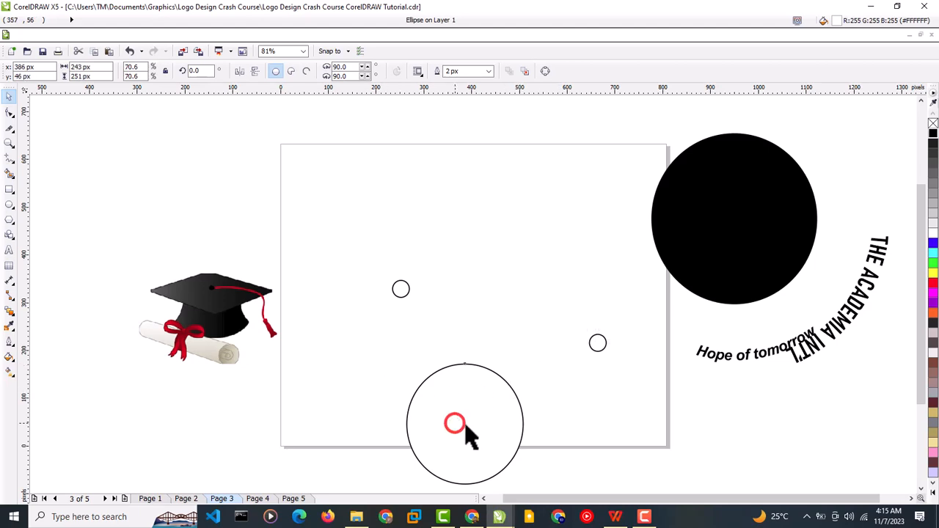
pyautogui.click(479, 371)
pyautogui.moveTo(480, 379); pyautogui.dragTo(215, 227)
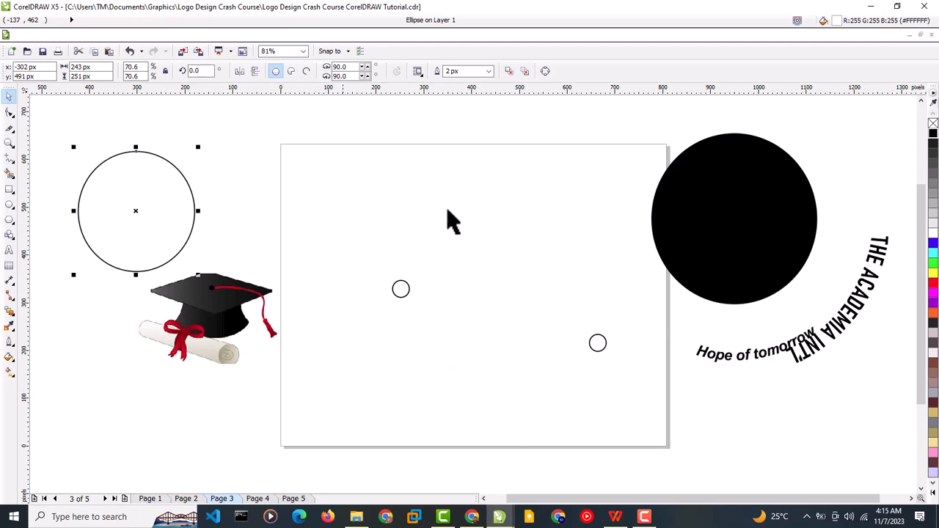
pyautogui.click(650, 227)
pyautogui.click(662, 228)
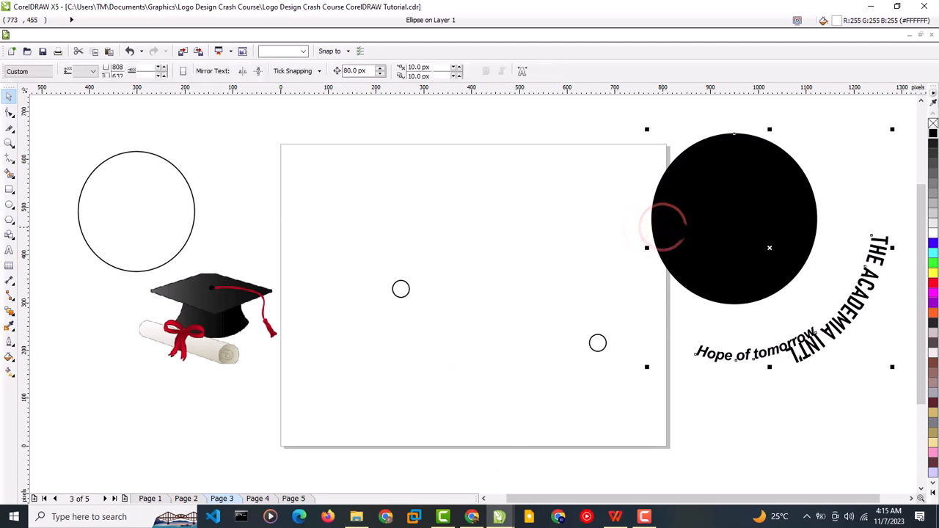
pyautogui.moveTo(677, 232)
pyautogui.mouseDown()
pyautogui.moveTo(419, 356)
pyautogui.moveTo(190, 395)
pyautogui.moveTo(143, 400)
pyautogui.moveTo(121, 389)
pyautogui.mouseUp()
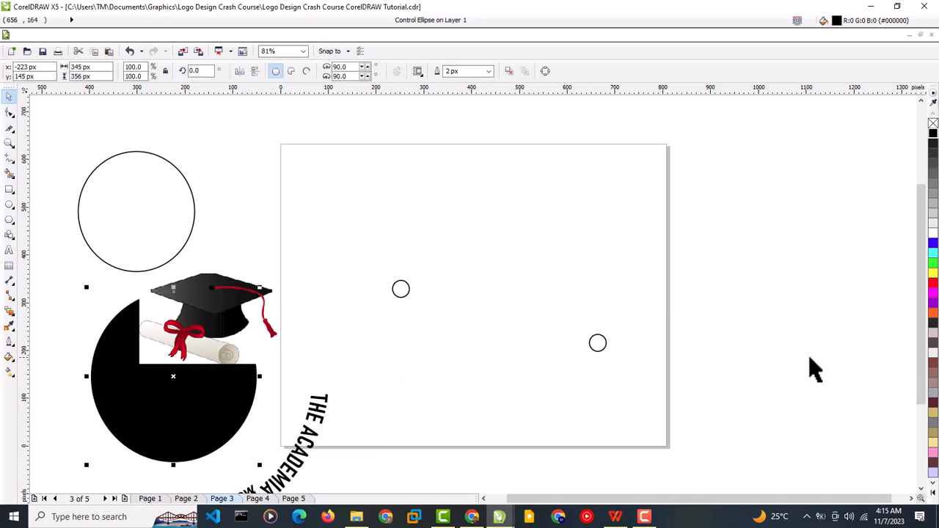
# Move both small circles off the page to its right side, one above the other
pyautogui.click(405, 295)
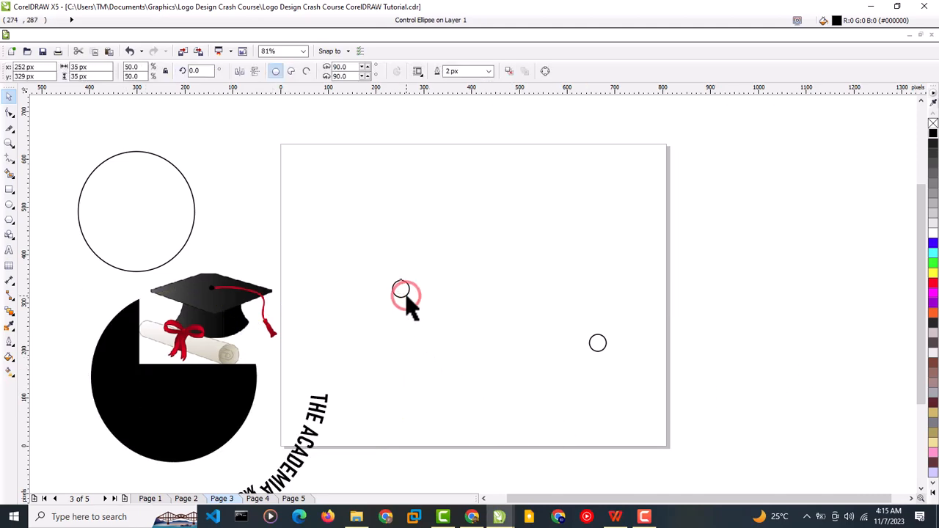
pyautogui.moveTo(401, 291); pyautogui.dragTo(725, 310)
pyautogui.click(597, 342)
pyautogui.moveTo(598, 343); pyautogui.dragTo(727, 355)
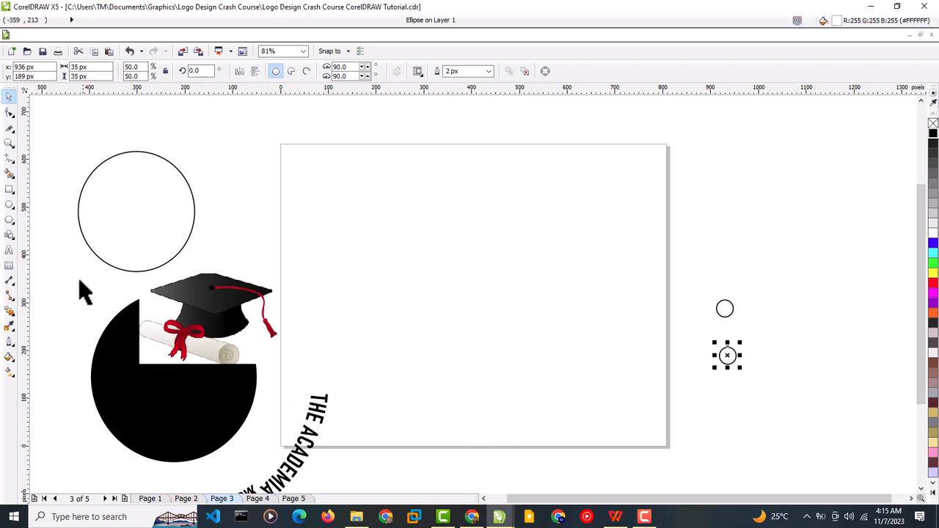
# Draw an ellipse about 325 by 351 px on the page and set its height to 325 px to make a circle
pyautogui.click(9, 205)
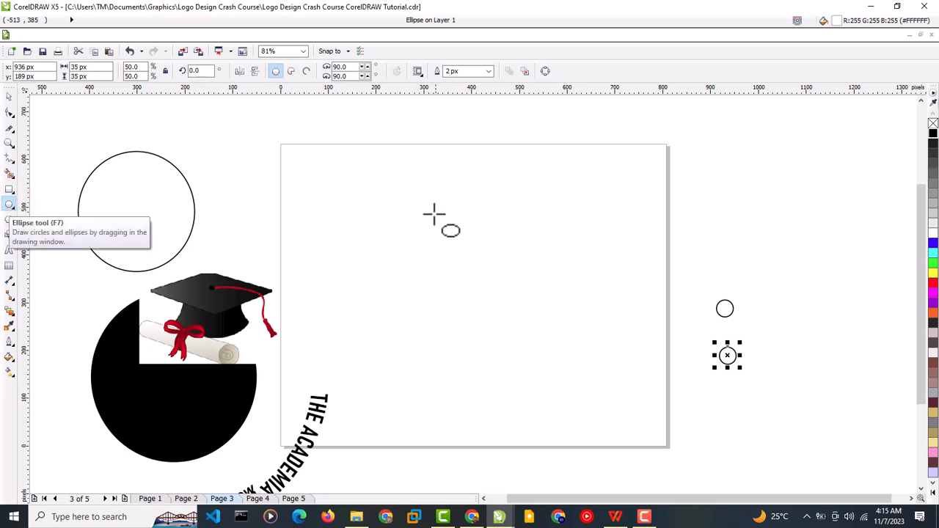
pyautogui.moveTo(433, 212); pyautogui.dragTo(589, 378)
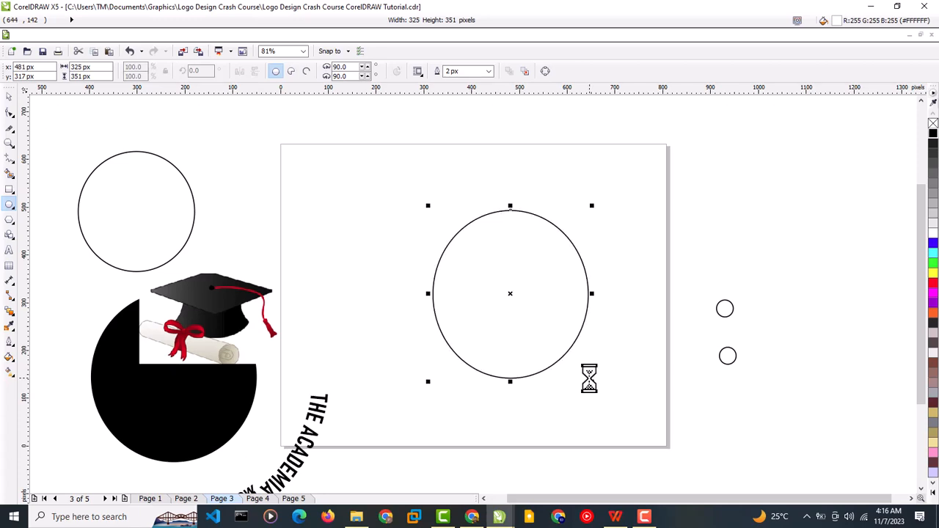
pyautogui.click(82, 77)
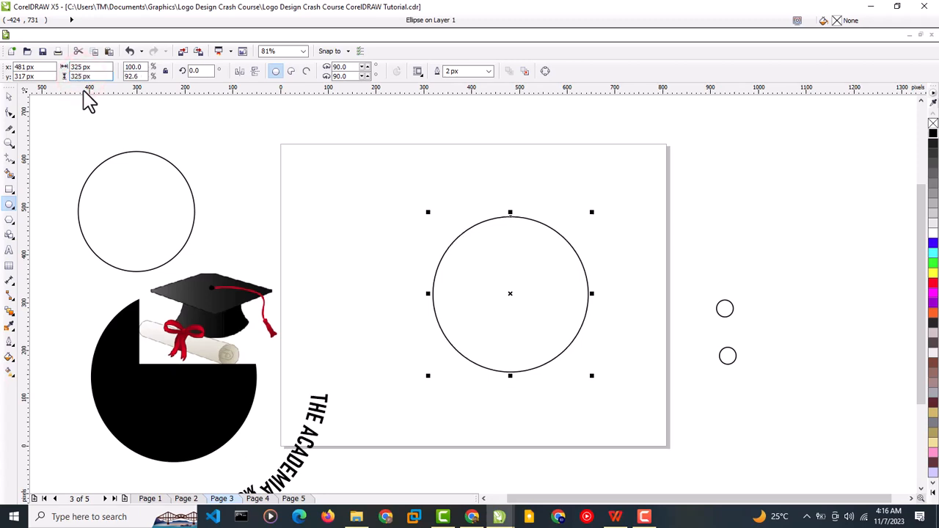
pyautogui.click(580, 428)
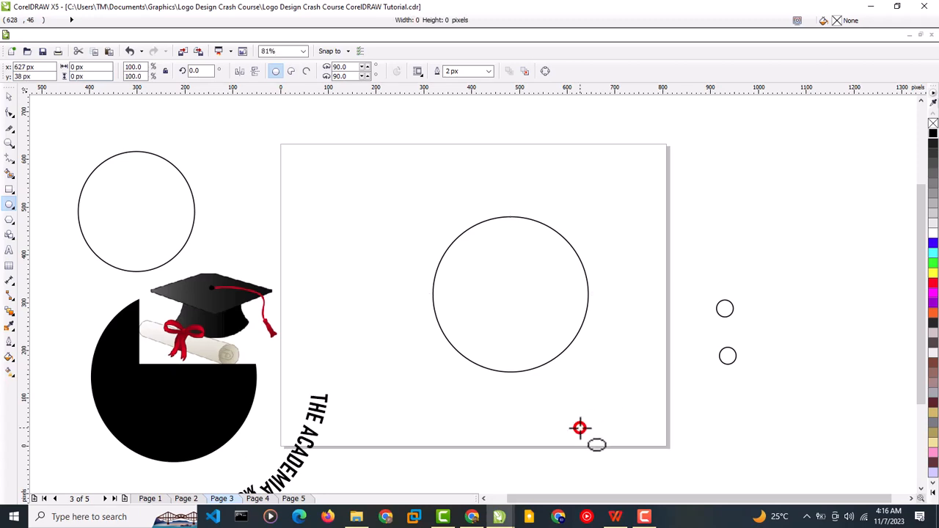
pyautogui.click(541, 309)
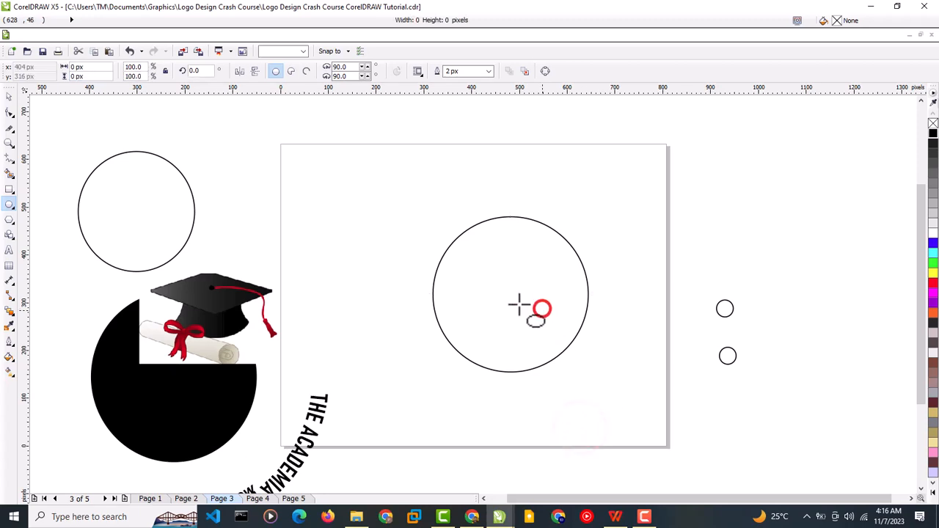
# Scale the new circle down to about 249 px and move it slightly lower toward the page's middle
pyautogui.click(13, 99)
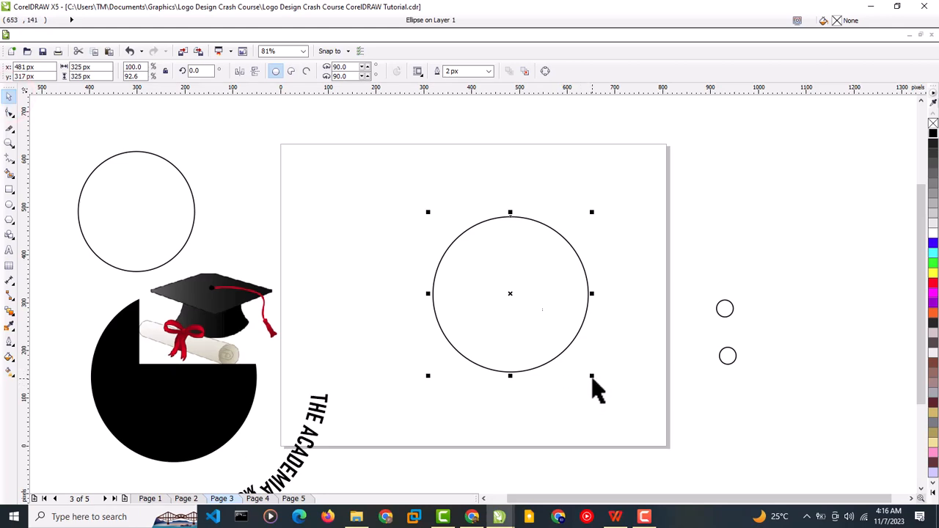
pyautogui.moveTo(587, 377); pyautogui.dragTo(555, 340)
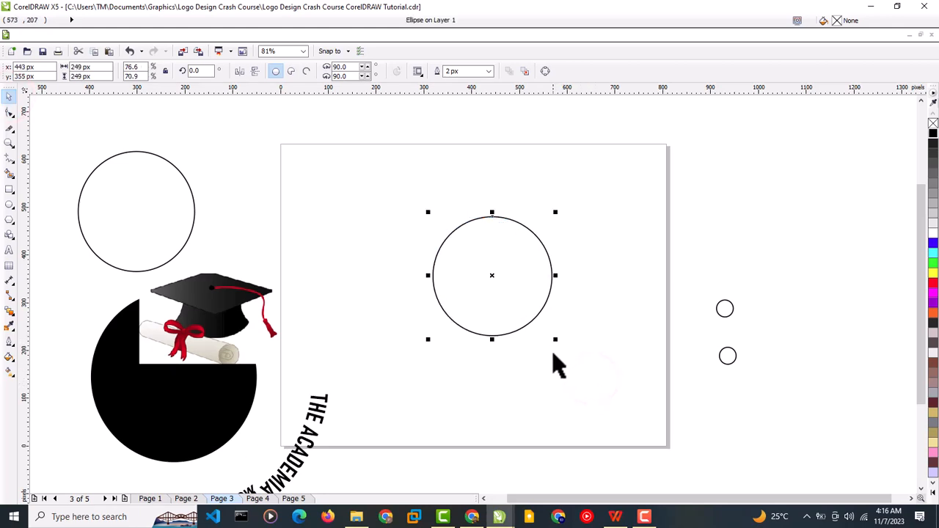
pyautogui.moveTo(491, 276); pyautogui.dragTo(491, 296)
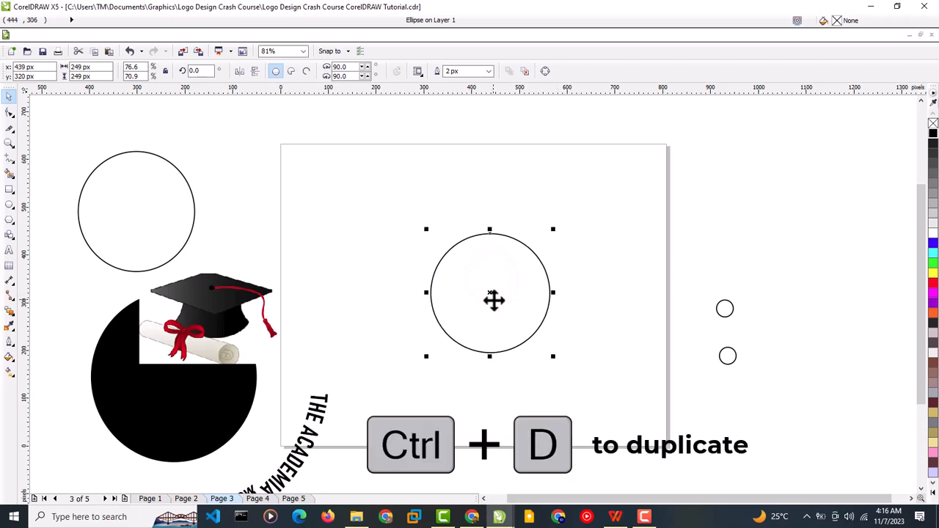
# Duplicate the circle, move the copy up and left, and set its size to 300 by 300 px
pyautogui.hotkey('ctrl', 'd')
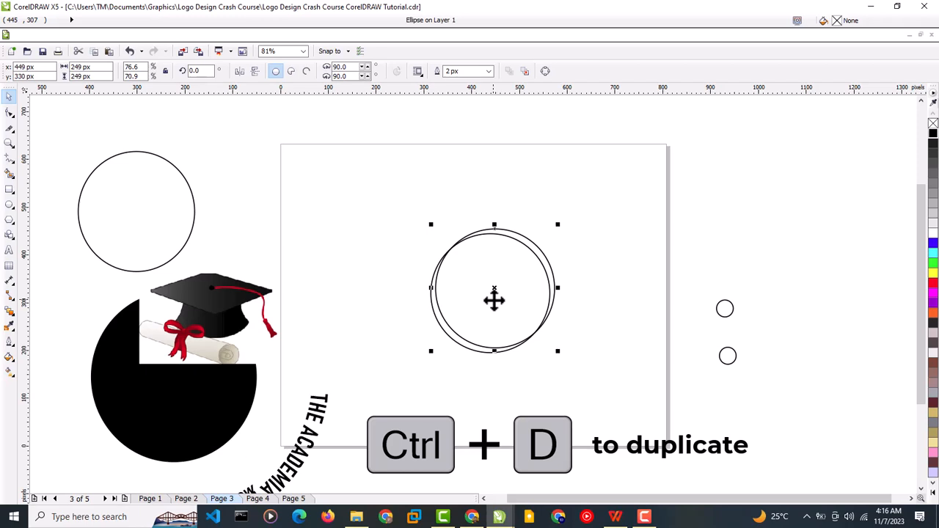
pyautogui.moveTo(495, 291); pyautogui.dragTo(429, 266)
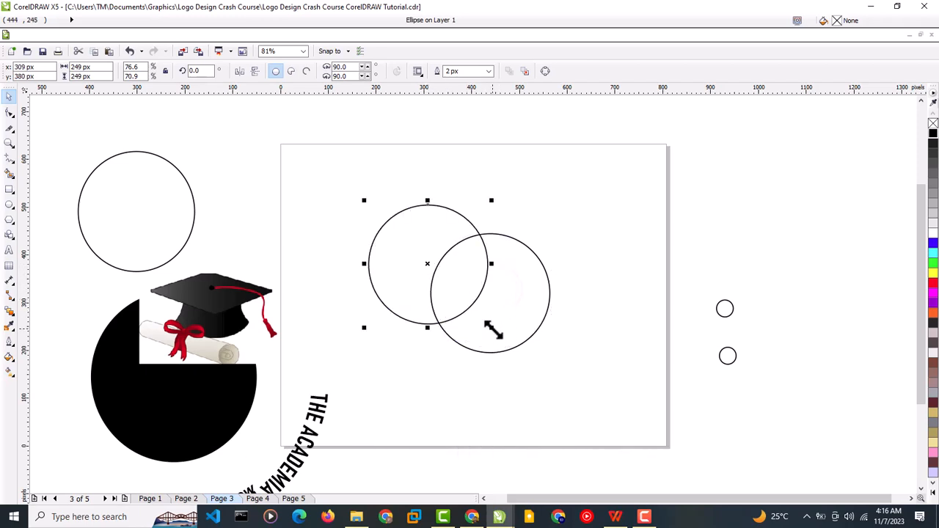
pyautogui.click(85, 70)
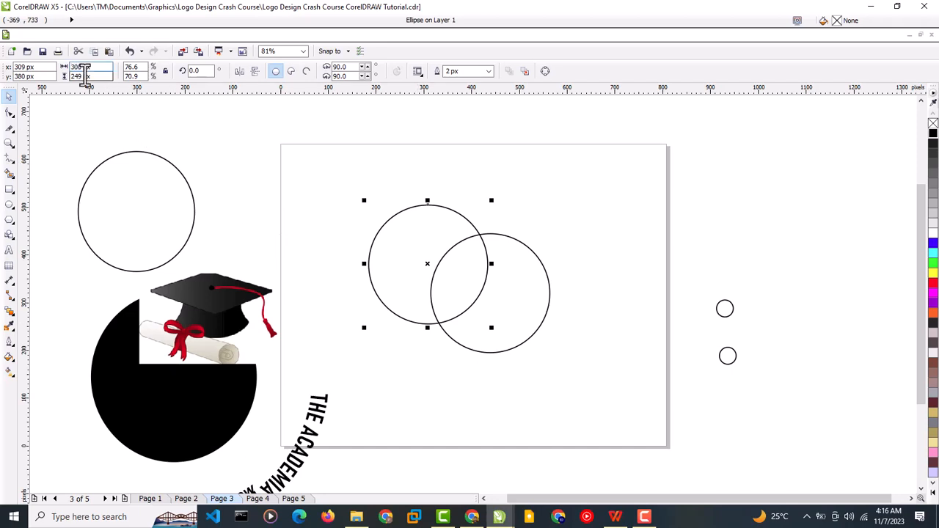
pyautogui.write('300')
pyautogui.press('Tab')
pyautogui.write('300')
pyautogui.press('Return')
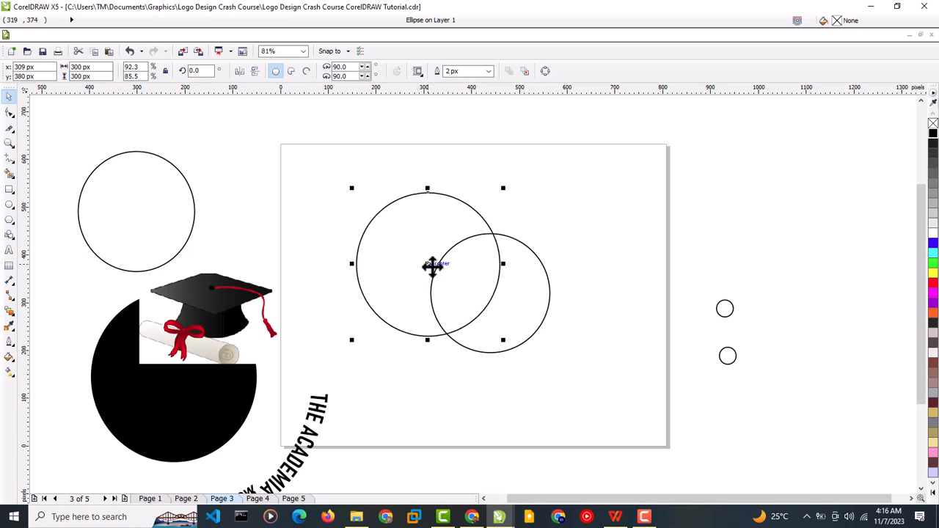
# Move the duplicated circle around the smaller one and set its size to 400 by 400 px
pyautogui.moveTo(429, 266); pyautogui.dragTo(467, 293)
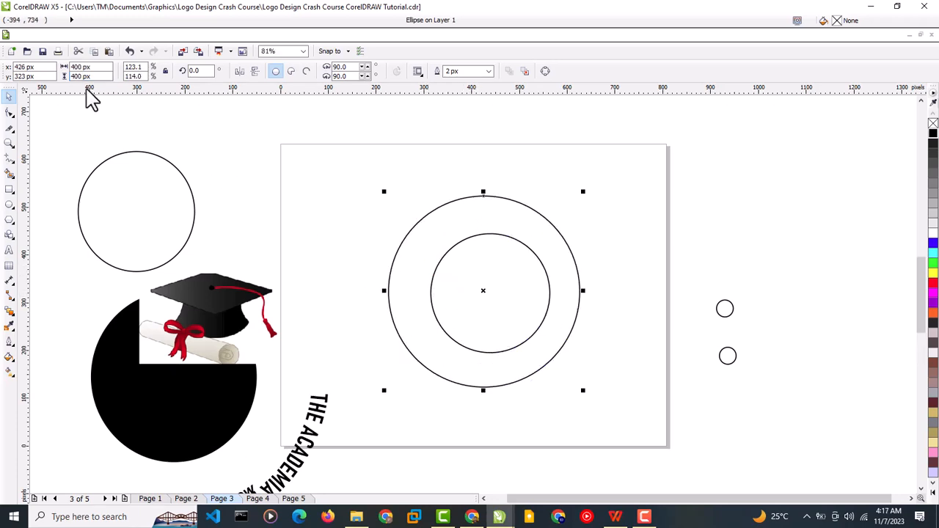
pyautogui.click(341, 204)
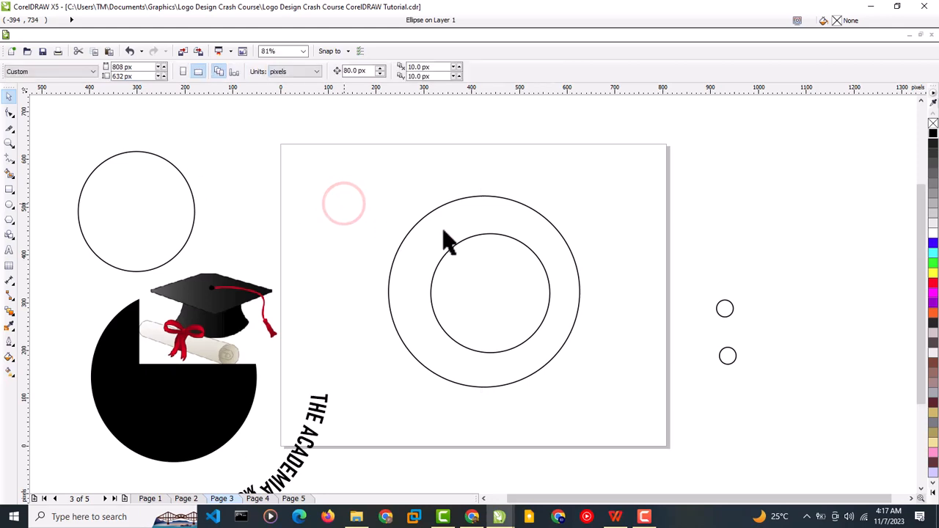
# Move the 400 px circle toward the page's left edge and the 249 px circle off the page to the right
pyautogui.click(455, 202)
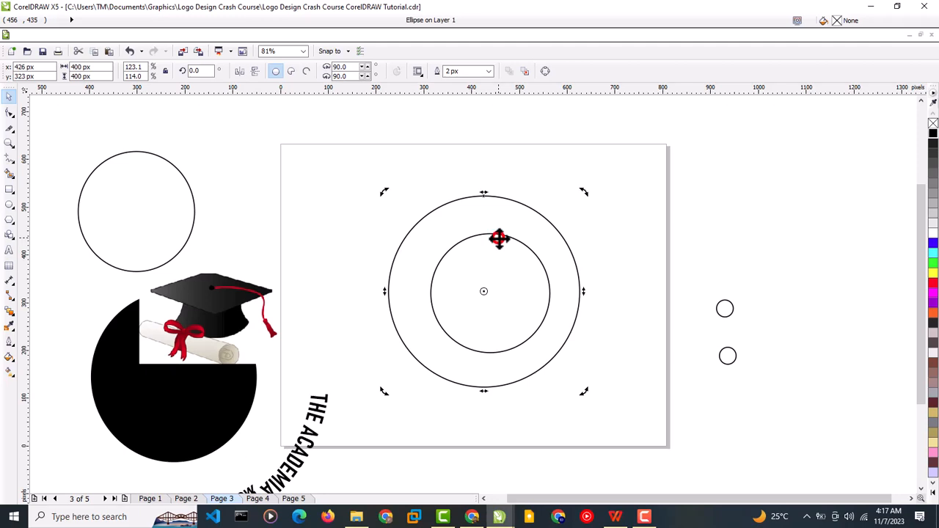
pyautogui.moveTo(498, 239); pyautogui.dragTo(342, 232)
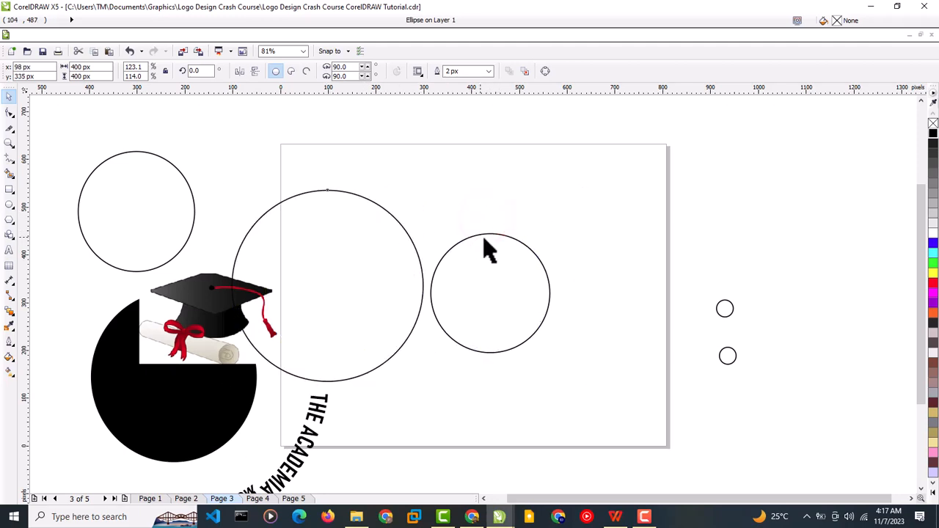
pyautogui.click(489, 235)
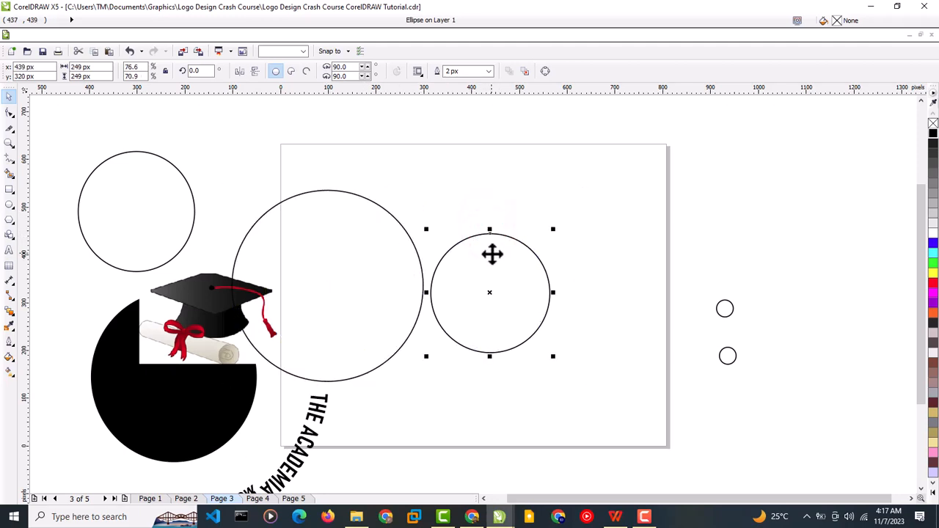
pyautogui.moveTo(490, 254); pyautogui.dragTo(731, 217)
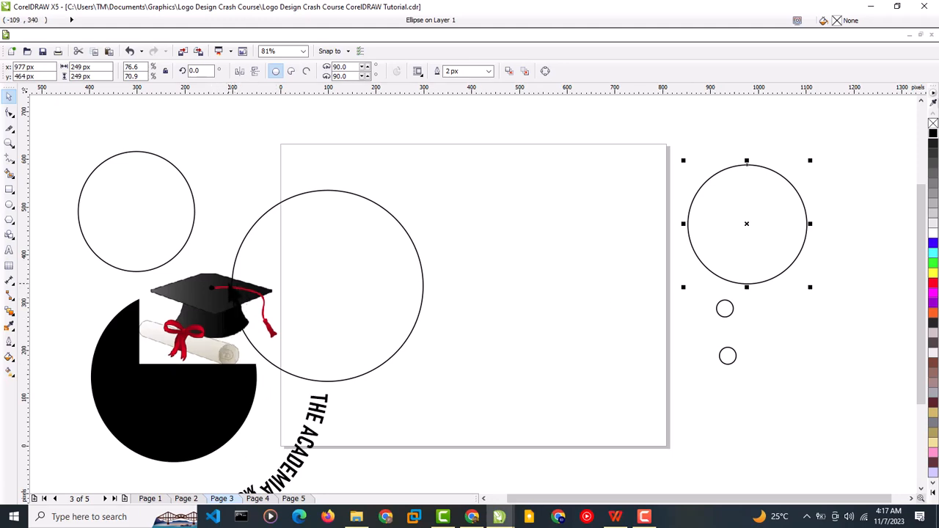
# Place the graduation cap image inside the 249 px circle as a PowerClip
pyautogui.click(206, 321)
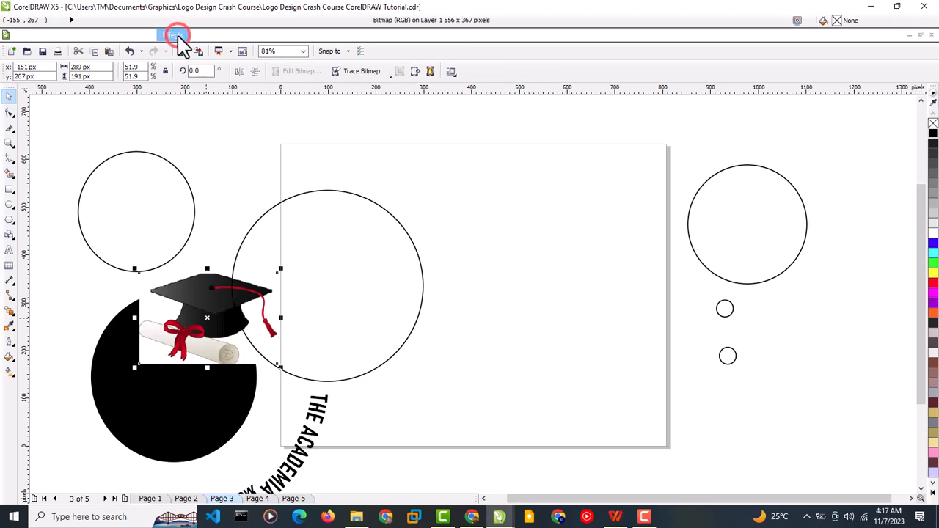
pyautogui.click(172, 35)
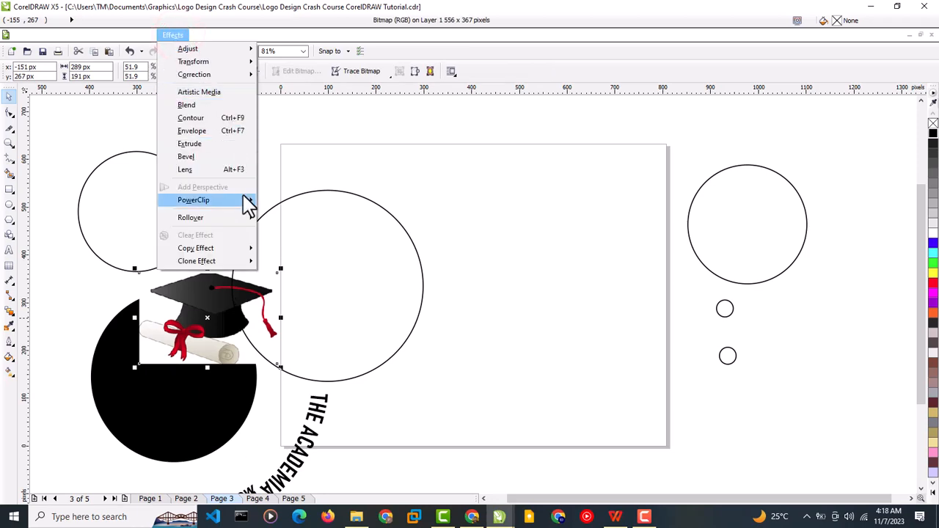
pyautogui.moveTo(250, 202)
pyautogui.click(289, 200)
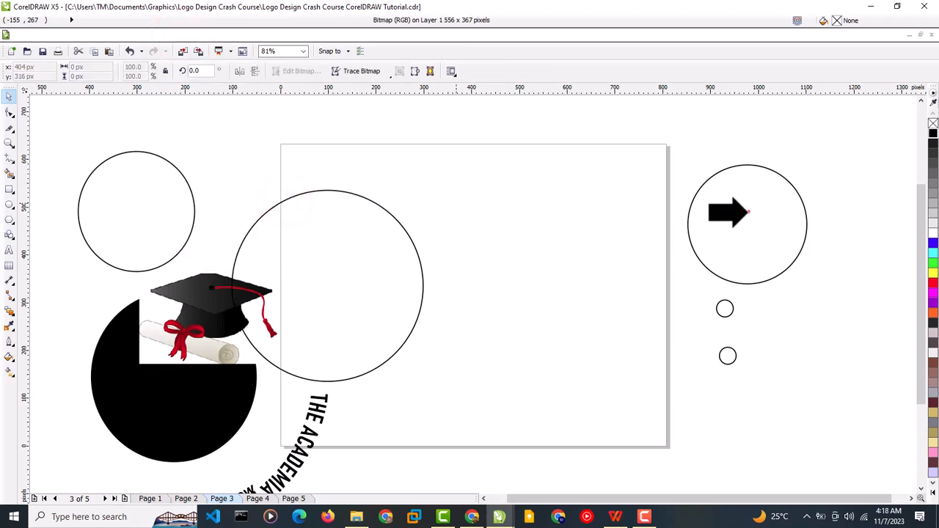
pyautogui.click(747, 212)
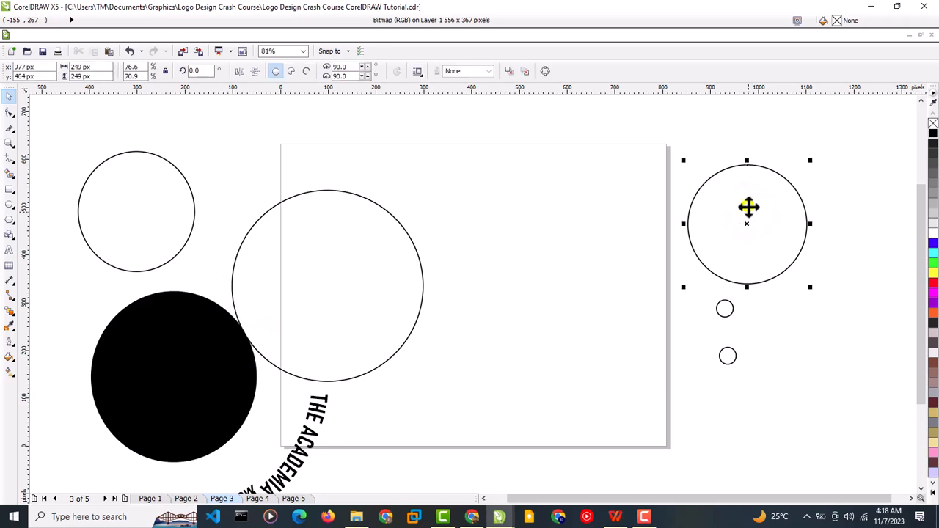
# Edit the PowerClip contents, moving the cap image into the circle, scaling it to about 230 by 152 px and centring it
pyautogui.rightClick(748, 208)
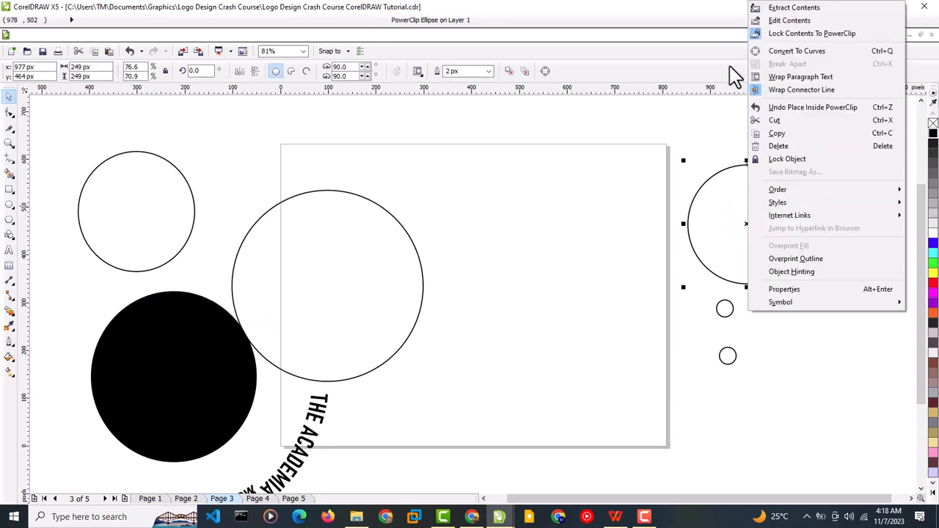
pyautogui.click(776, 21)
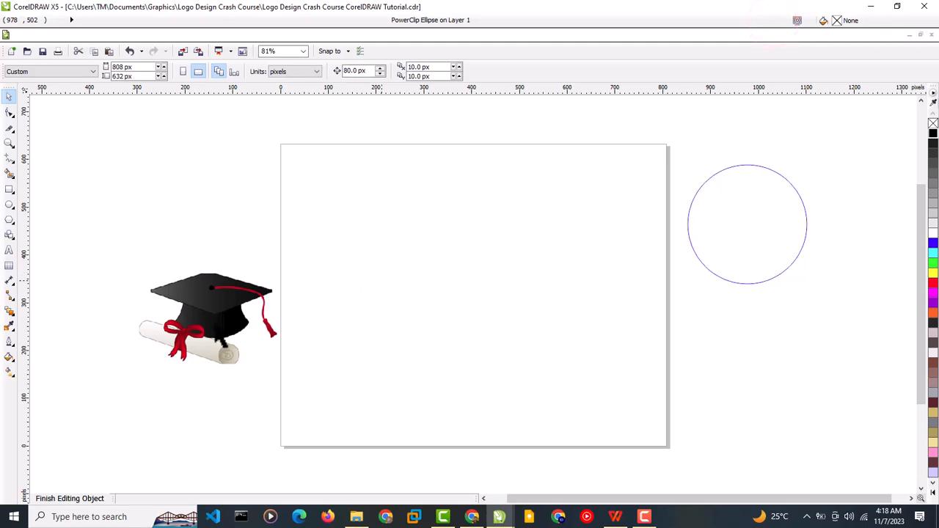
pyautogui.moveTo(266, 341); pyautogui.dragTo(748, 225)
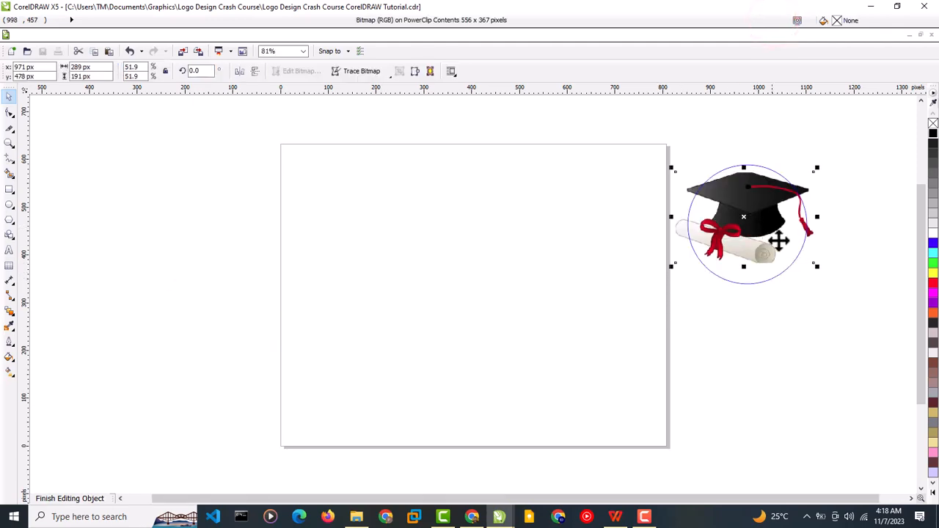
pyautogui.moveTo(819, 270); pyautogui.dragTo(784, 244)
pyautogui.moveTo(739, 214); pyautogui.dragTo(758, 231)
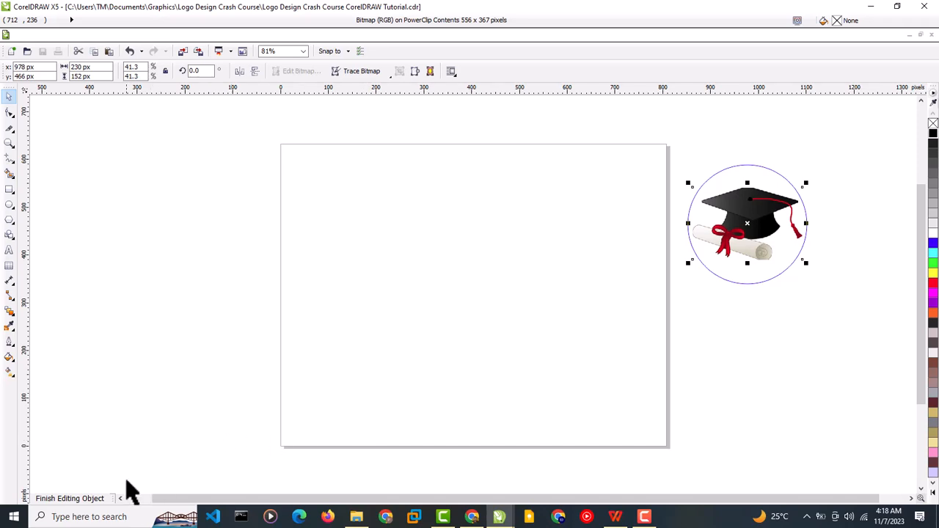
pyautogui.click(103, 498)
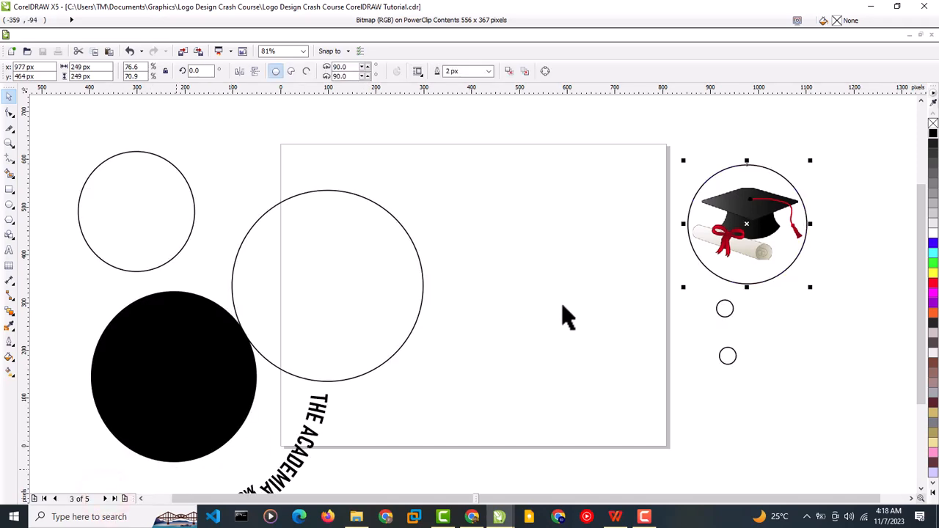
pyautogui.click(726, 396)
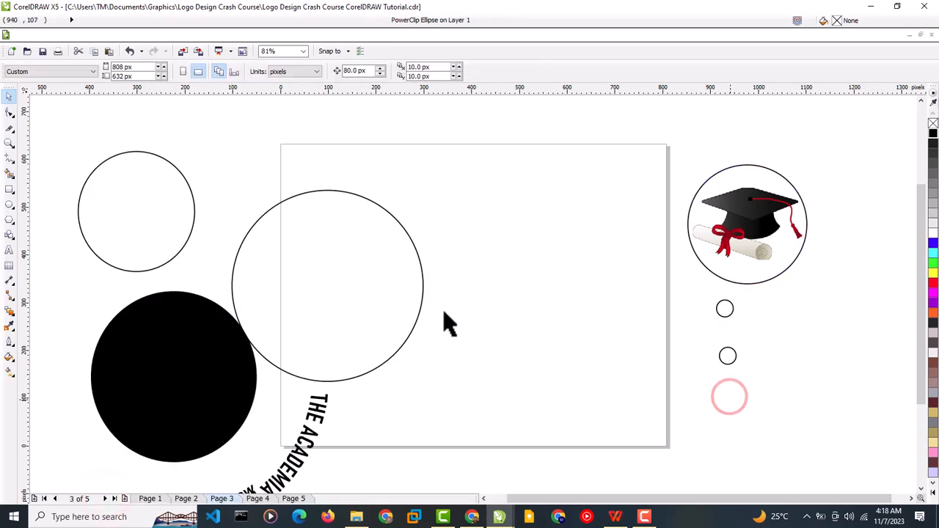
# Fill the 400 px circle with black
pyautogui.click(770, 172)
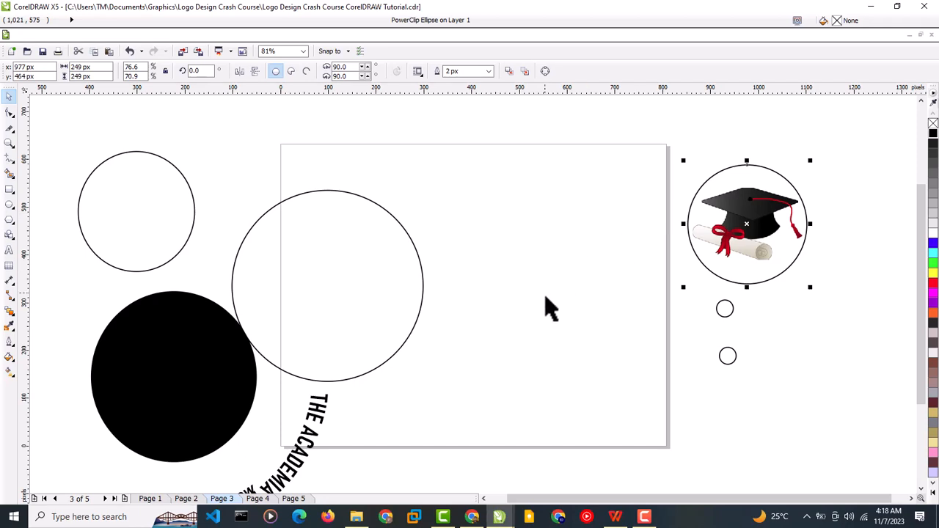
pyautogui.click(294, 328)
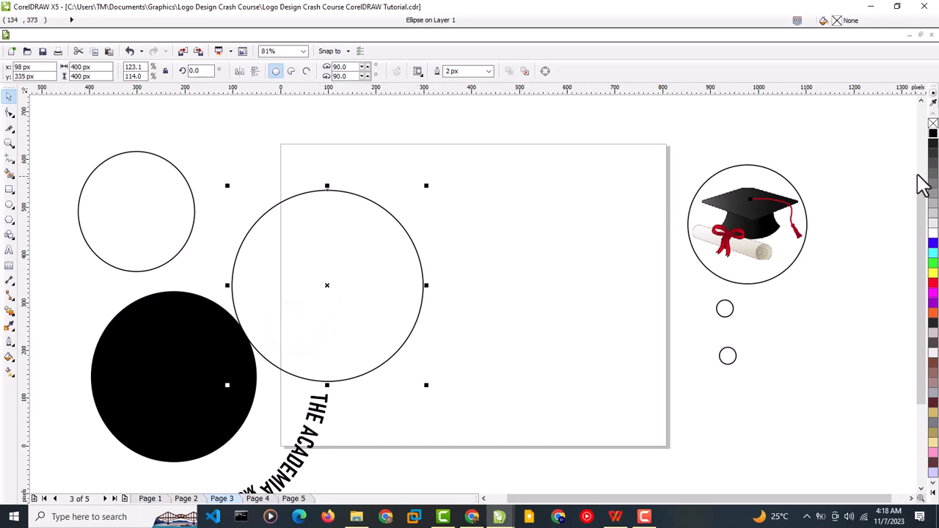
pyautogui.click(933, 136)
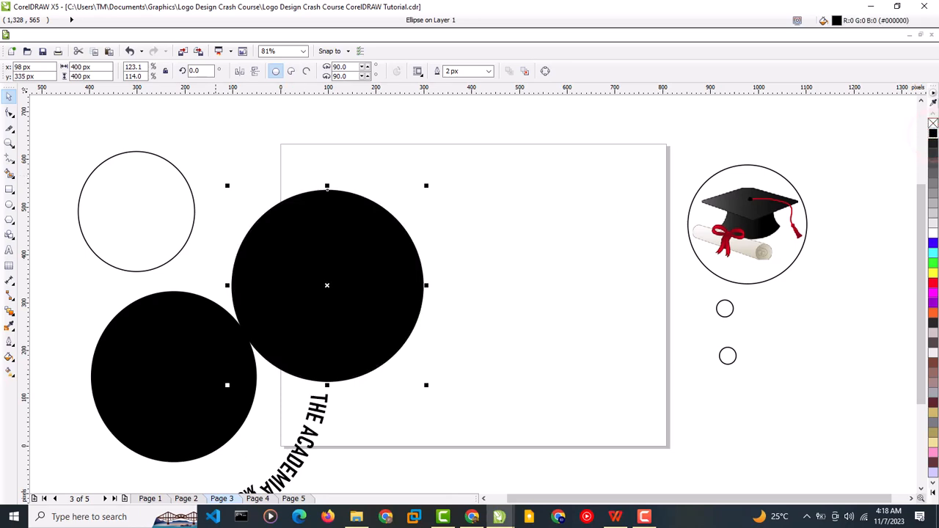
# Delete the old black circle and the old white outlined circle beside the page
pyautogui.click(209, 353)
pyautogui.press('Delete')
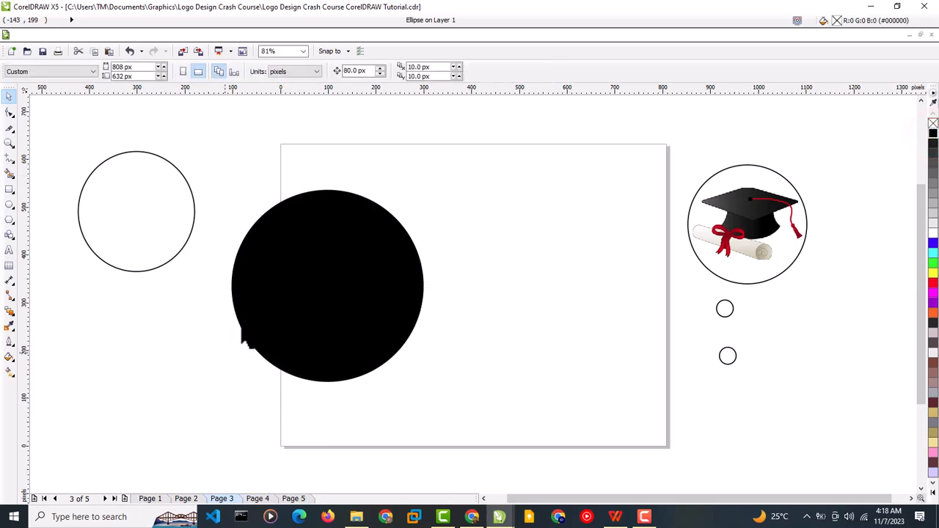
pyautogui.click(134, 198)
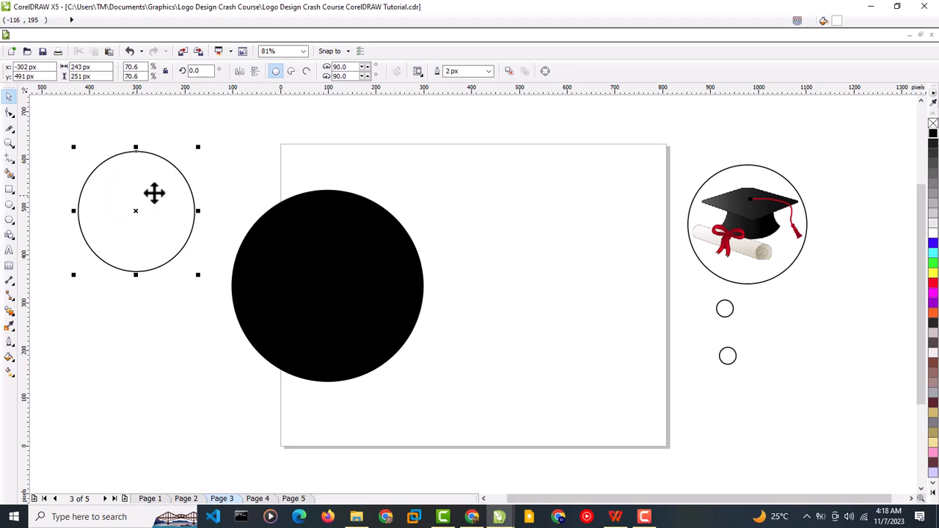
pyautogui.press('Delete')
# Move the 400 px black circle to the middle of the page and fit the view to the page
pyautogui.click(320, 304)
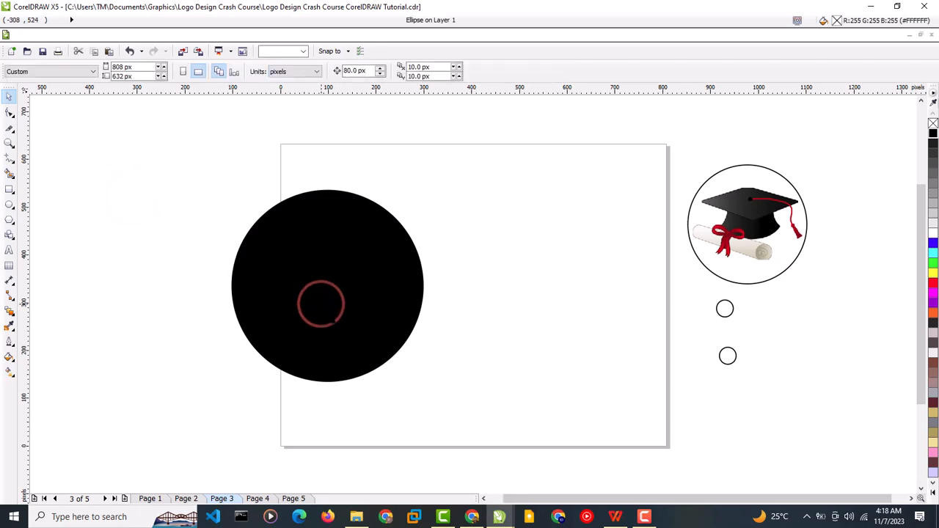
pyautogui.moveTo(324, 287); pyautogui.dragTo(483, 294)
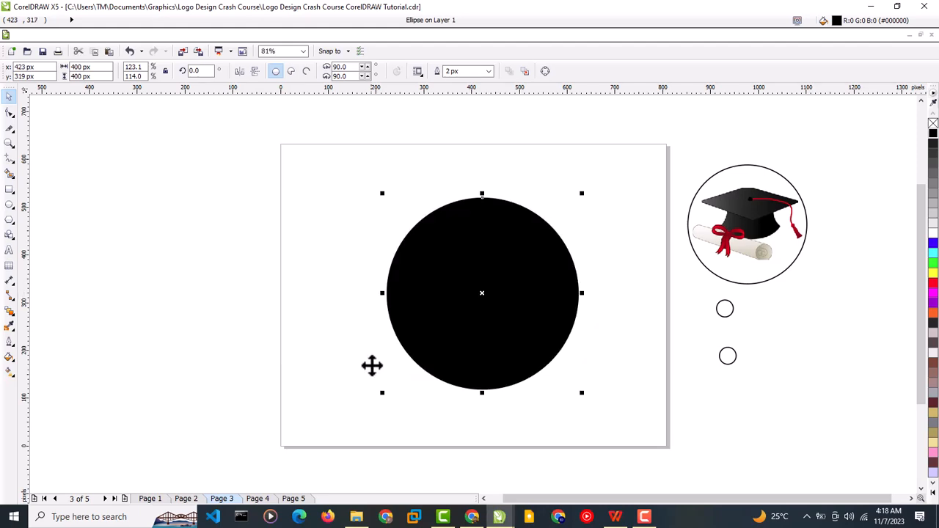
pyautogui.scroll(-2, 273, 457)
pyautogui.scroll(-4, 279, 468)
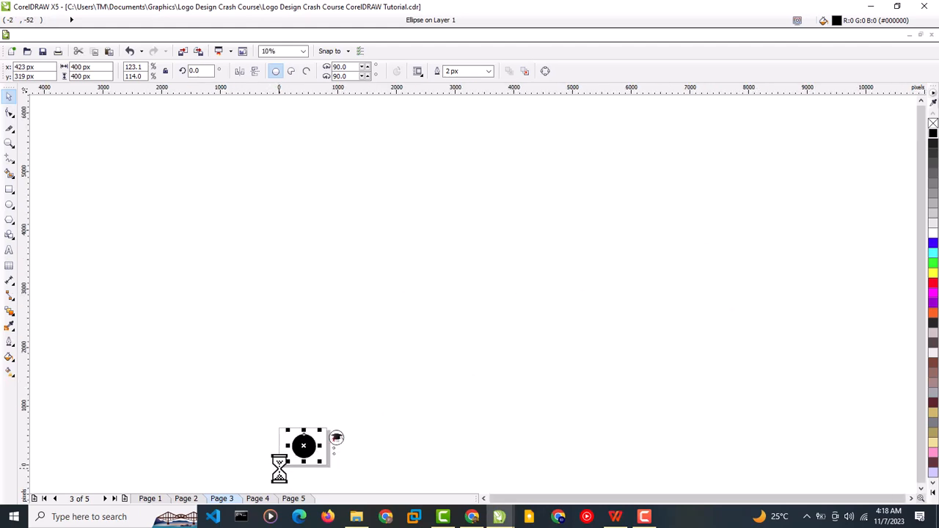
pyautogui.scroll(4, 279, 467)
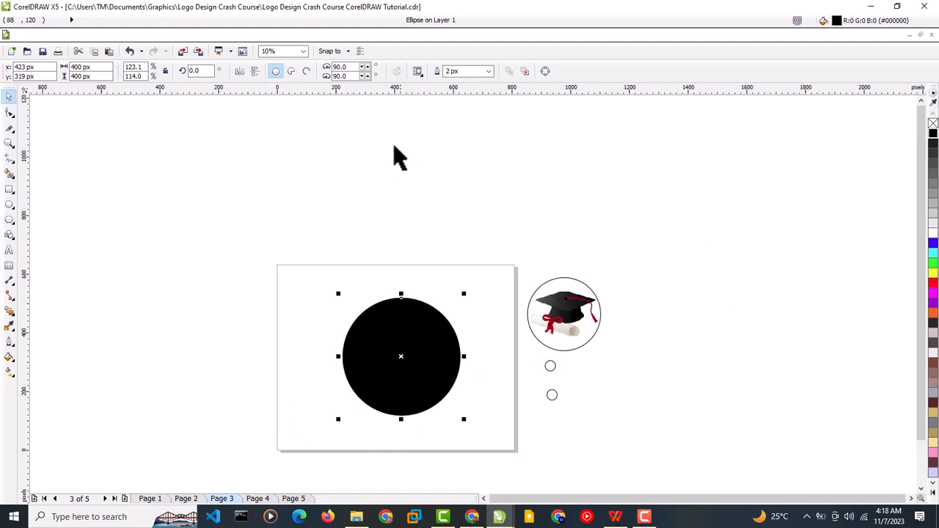
pyautogui.click(309, 53)
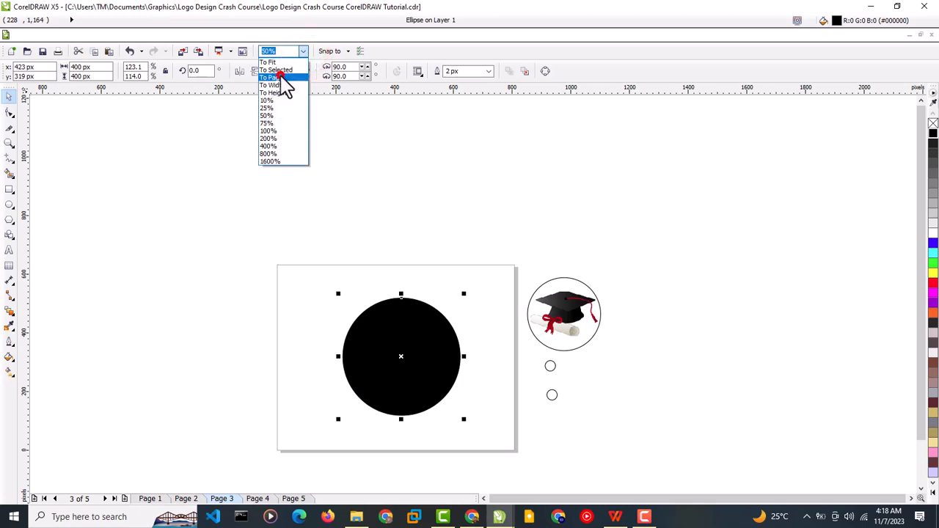
pyautogui.click(283, 77)
pyautogui.click(216, 283)
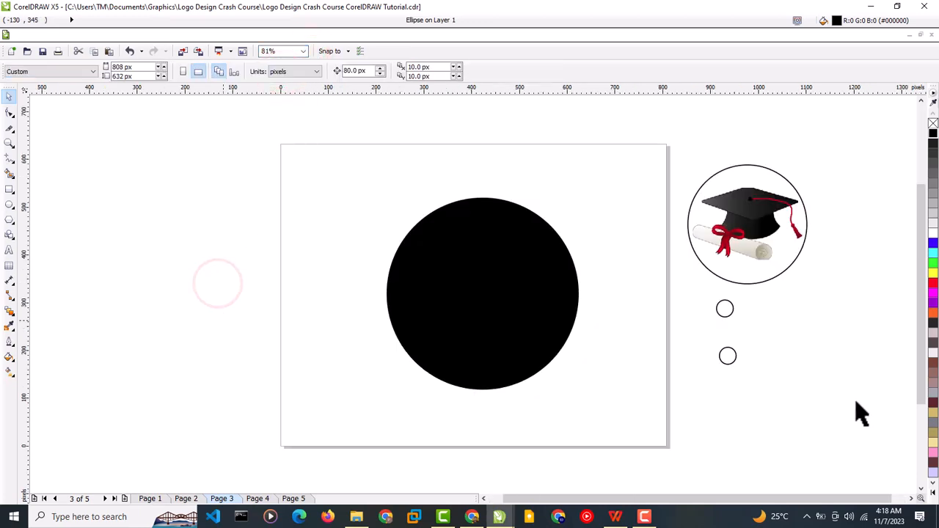
# Look at the finished The Academia logo thumbnail in File Explorer, then return to CorelDRAW
pyautogui.scroll(-3, 925, 387)
pyautogui.scroll(3, 923, 388)
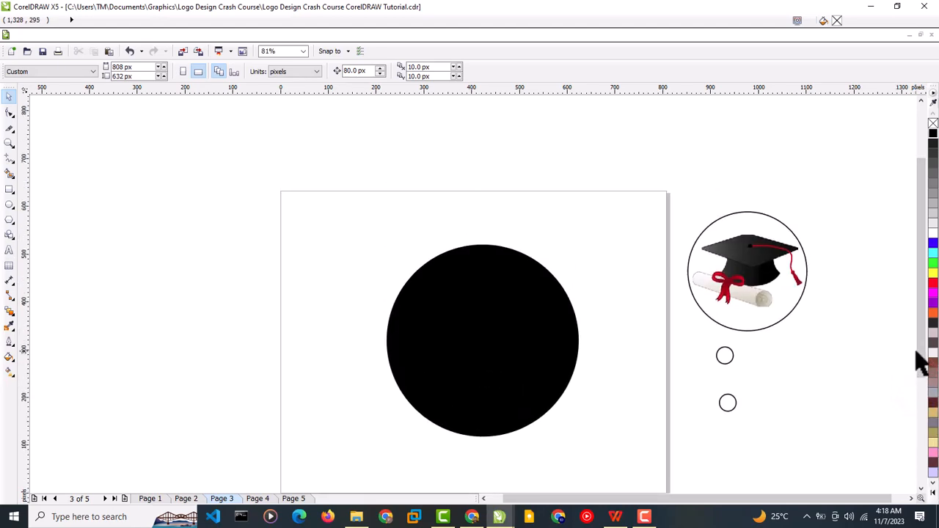
pyautogui.scroll(-1, 921, 358)
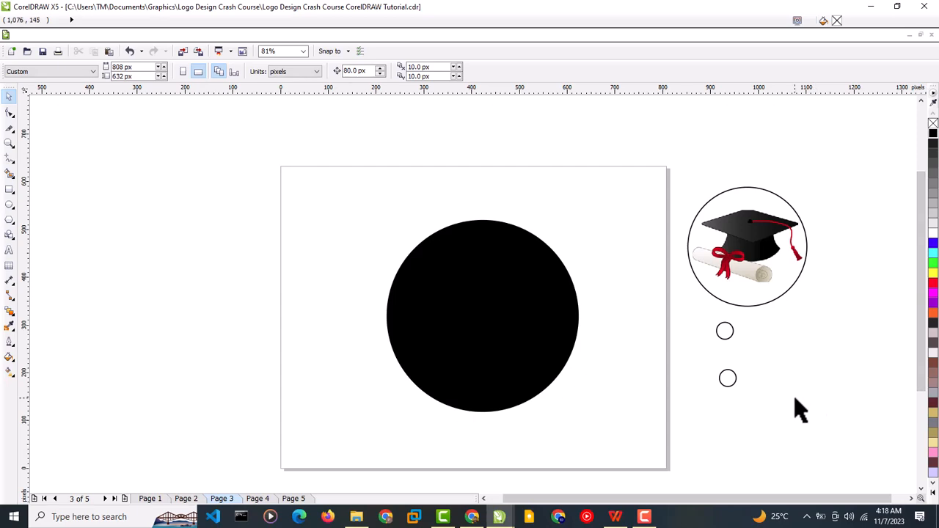
pyautogui.click(357, 516)
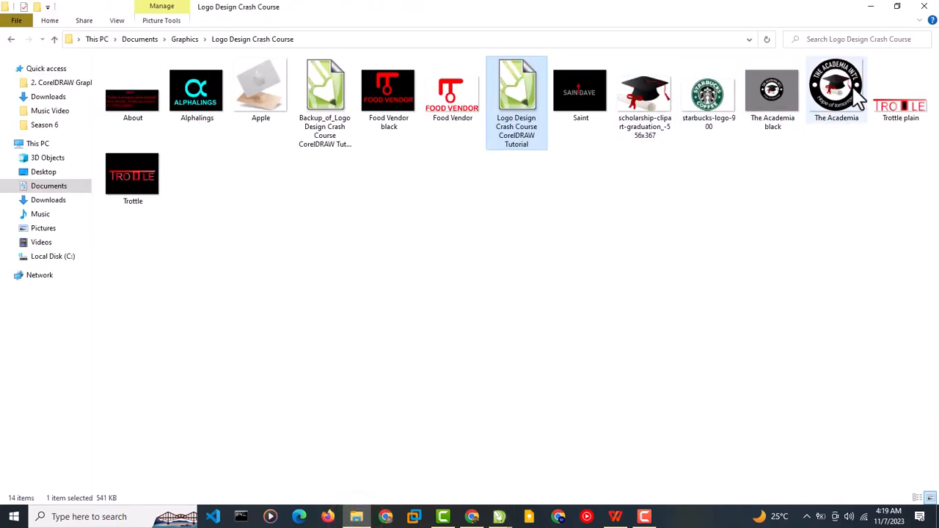
pyautogui.click(499, 516)
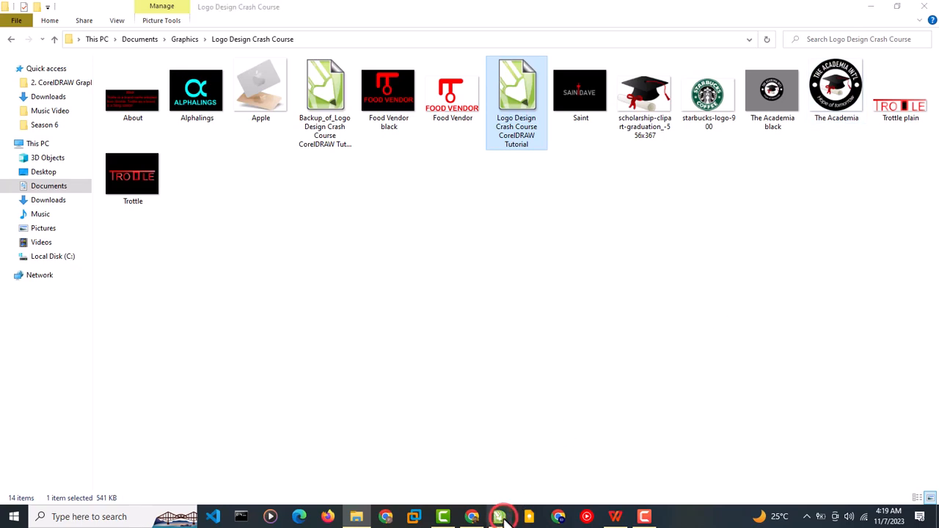
pyautogui.click(551, 475)
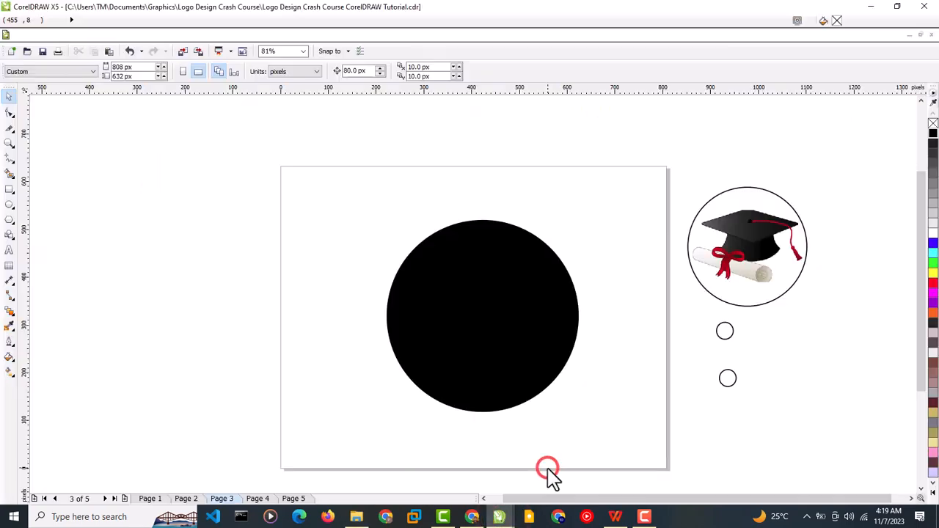
# Add the artistic text "THE ACADEMIA INT'L" starting beside the page, level with the top of the black circle
pyautogui.click(9, 251)
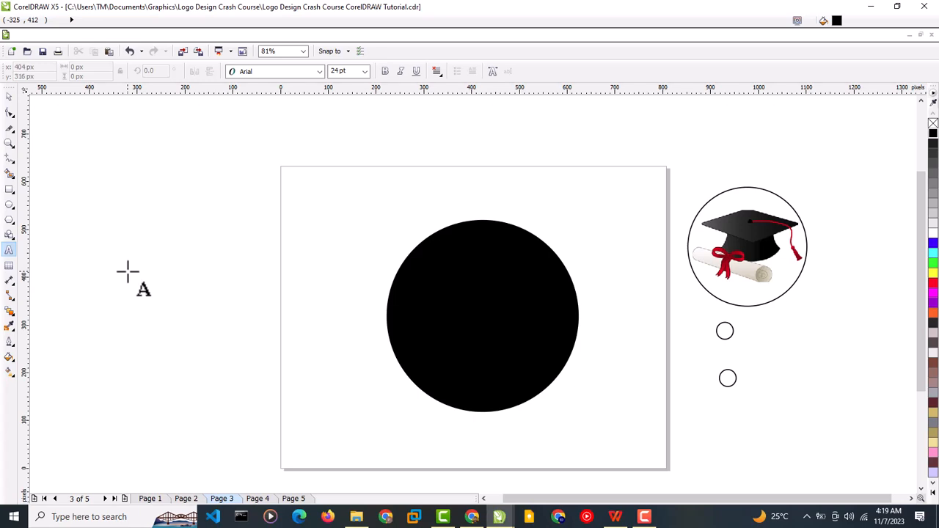
pyautogui.press('h')
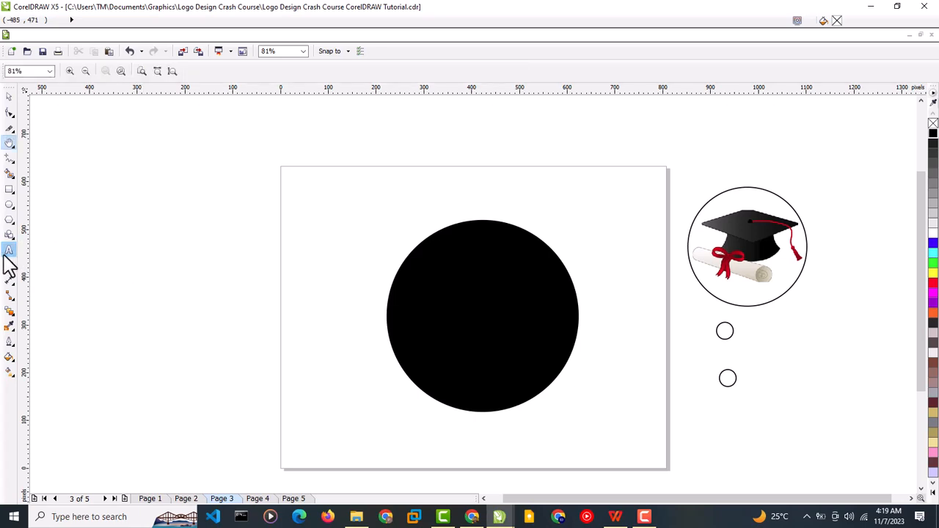
pyautogui.click(9, 251)
pyautogui.click(184, 237)
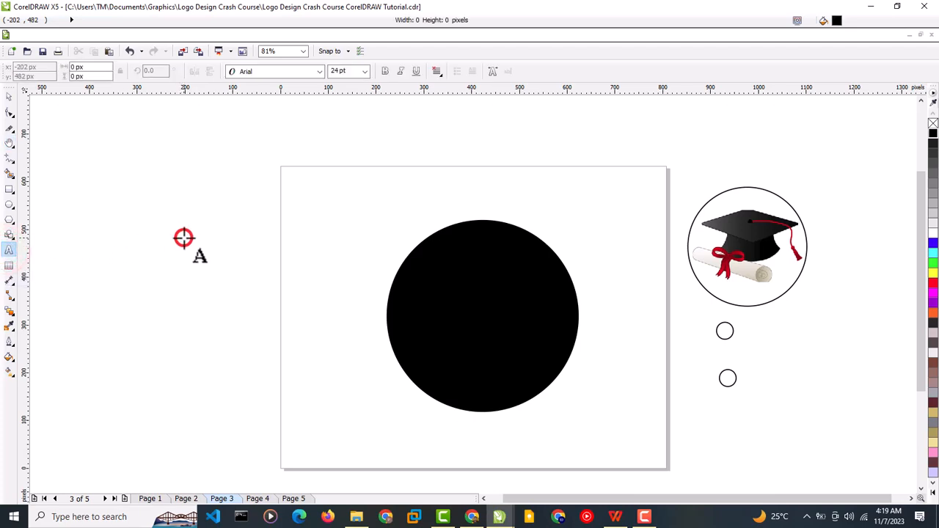
pyautogui.write('TH')
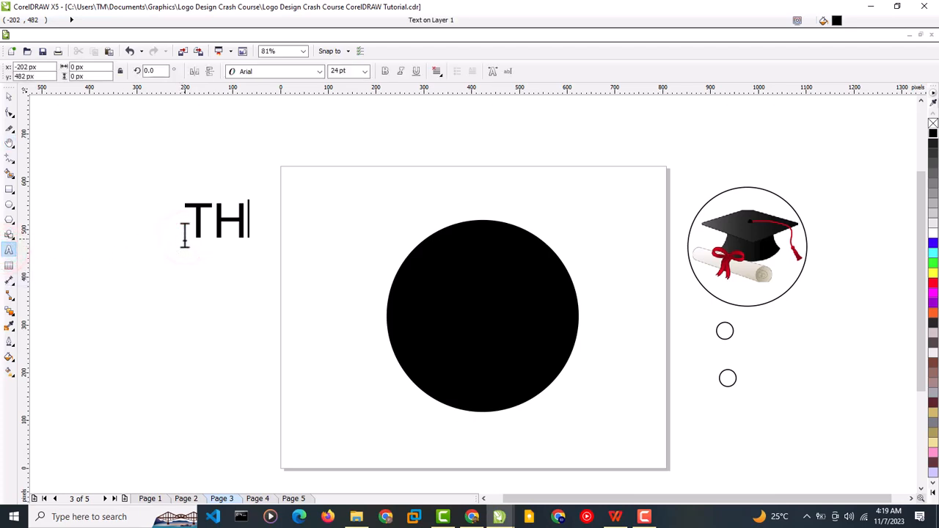
pyautogui.write('E ACADE')
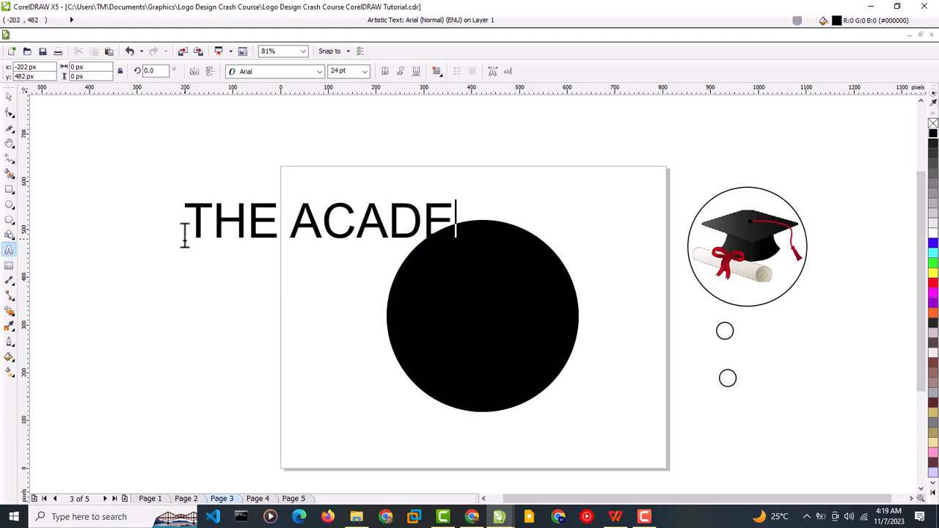
pyautogui.write('MIA ')
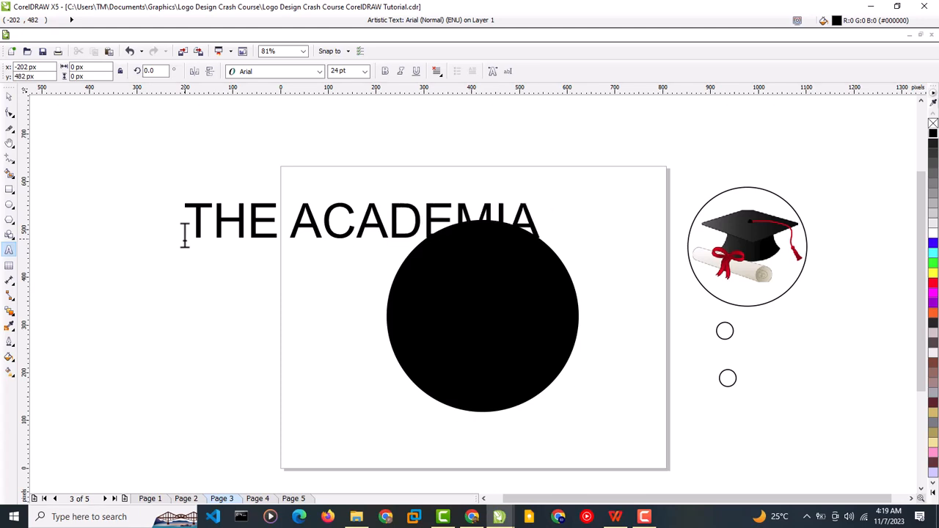
pyautogui.write('IN')
pyautogui.write("T'L")
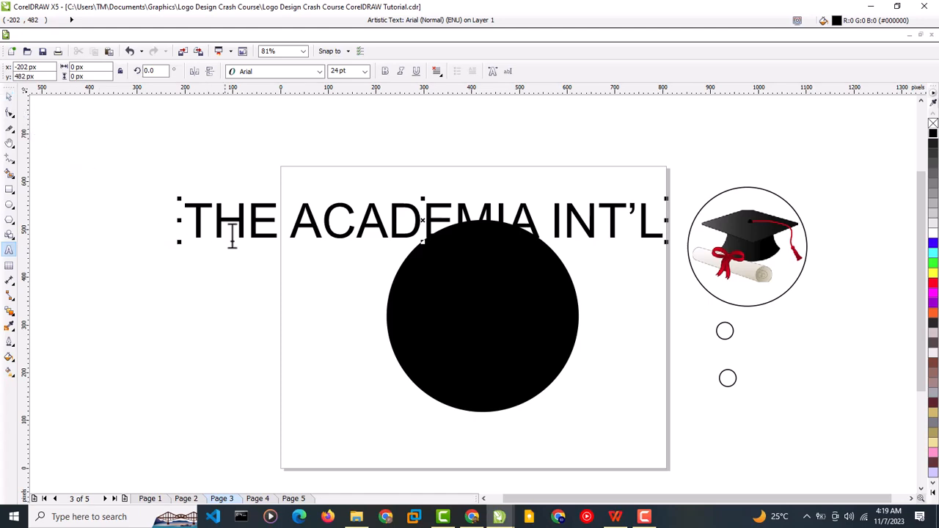
# Set the whole THE ACADEMIA INT'L text in Bahnschrift SemiBold Condensed and colour it white
pyautogui.click(320, 71)
pyautogui.click(308, 97)
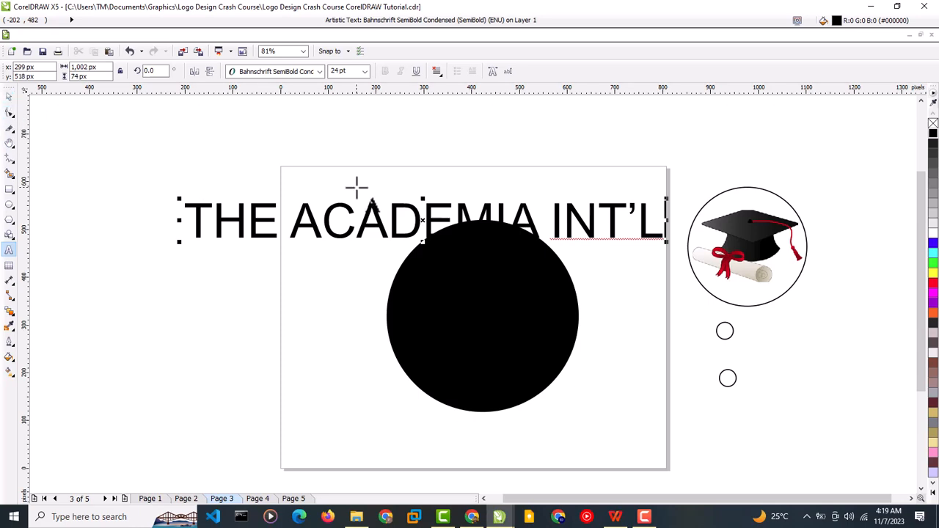
pyautogui.moveTo(662, 220); pyautogui.dragTo(178, 220)
pyautogui.click(319, 71)
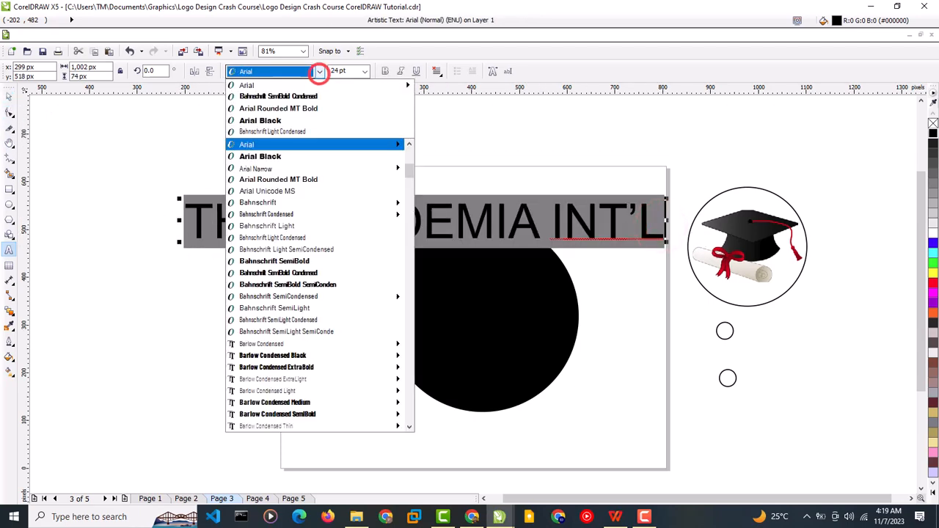
pyautogui.click(306, 93)
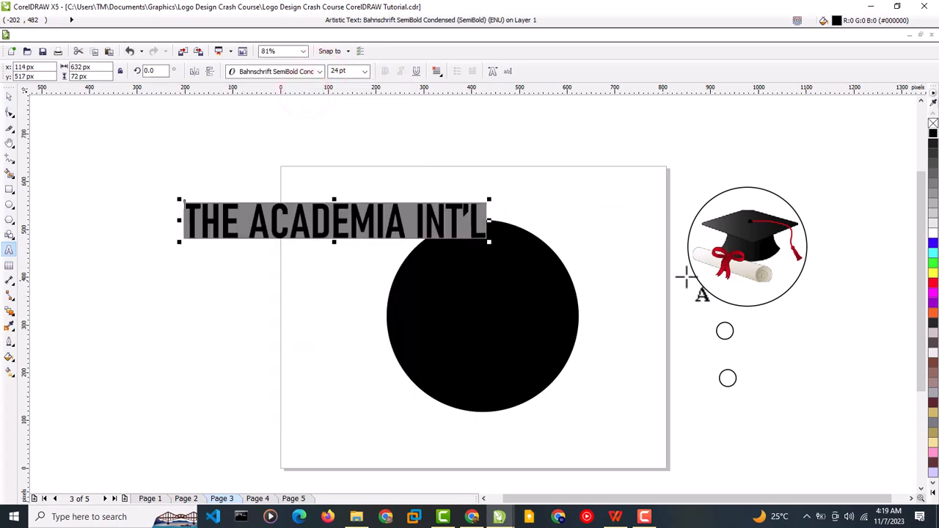
pyautogui.click(933, 233)
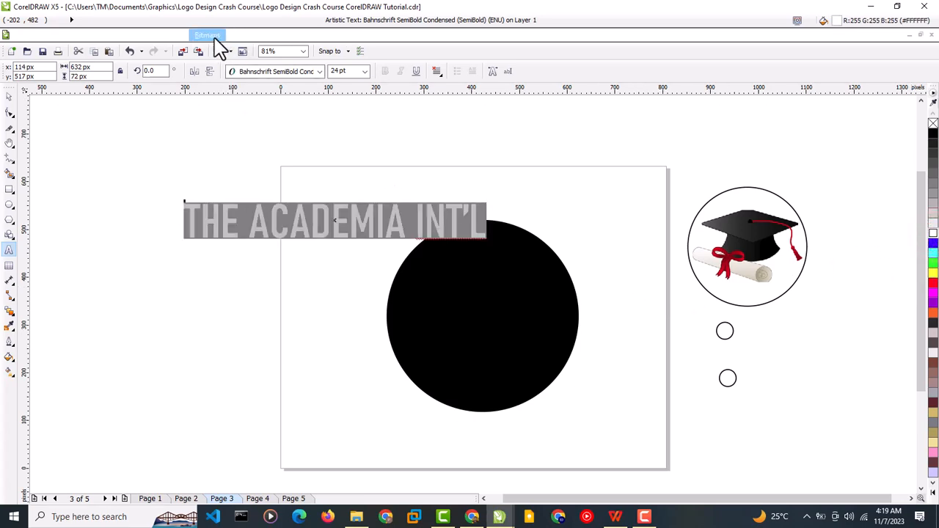
# Fit the white text to the black circle's path, arched over its upper half about 47 px inside the edge
pyautogui.click(237, 36)
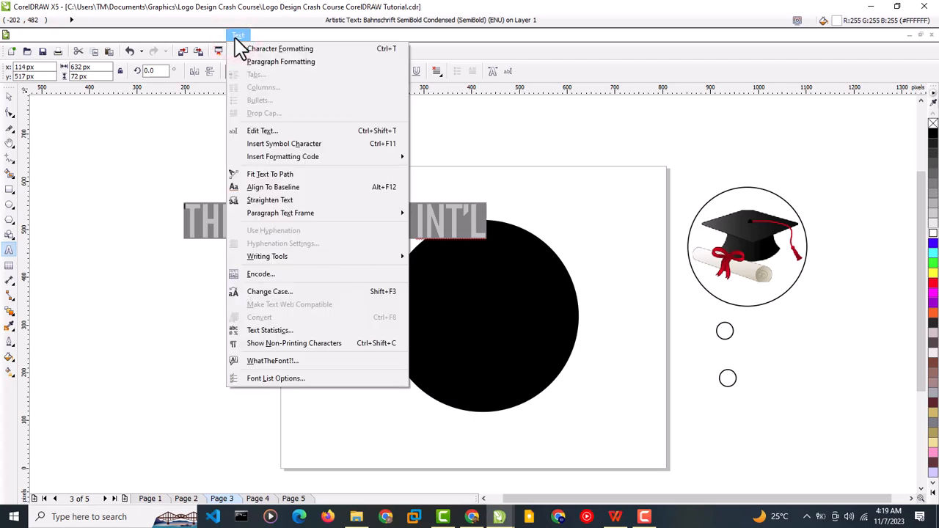
pyautogui.click(286, 174)
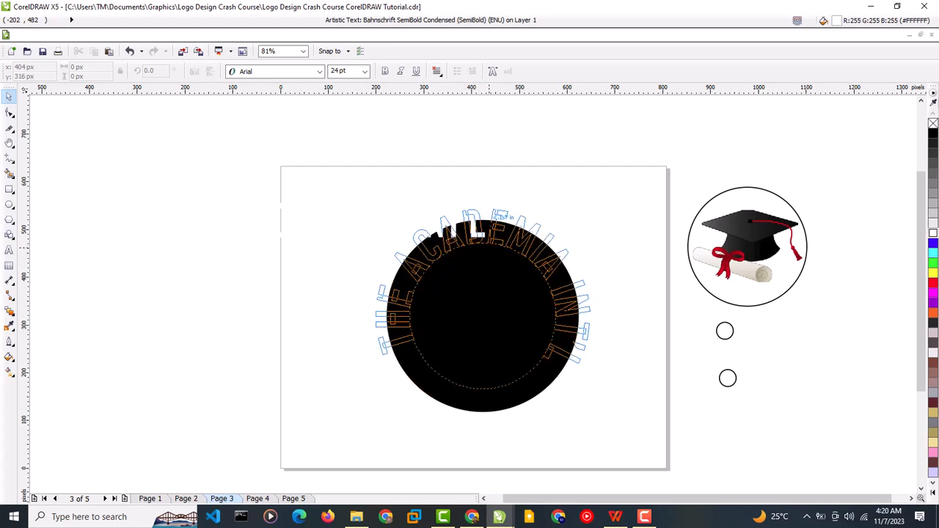
pyautogui.click(487, 247)
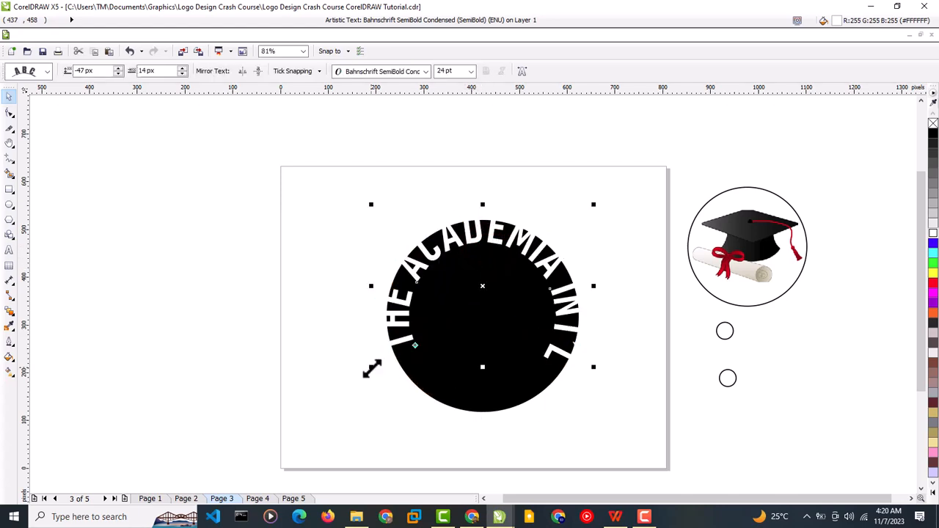
# Scale the arched text down to about 16 pt and move it inward to an offset of about -71 px
pyautogui.moveTo(370, 365); pyautogui.dragTo(415, 312)
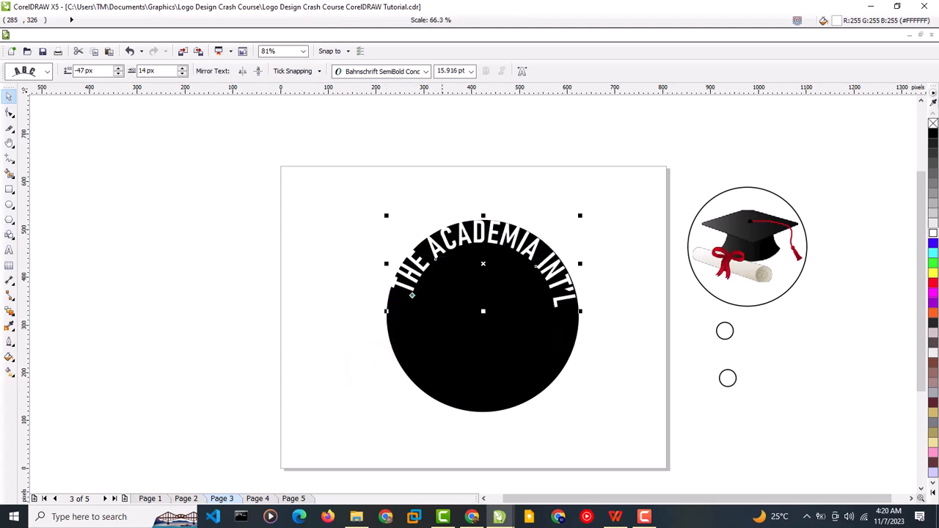
pyautogui.moveTo(483, 264); pyautogui.dragTo(482, 278)
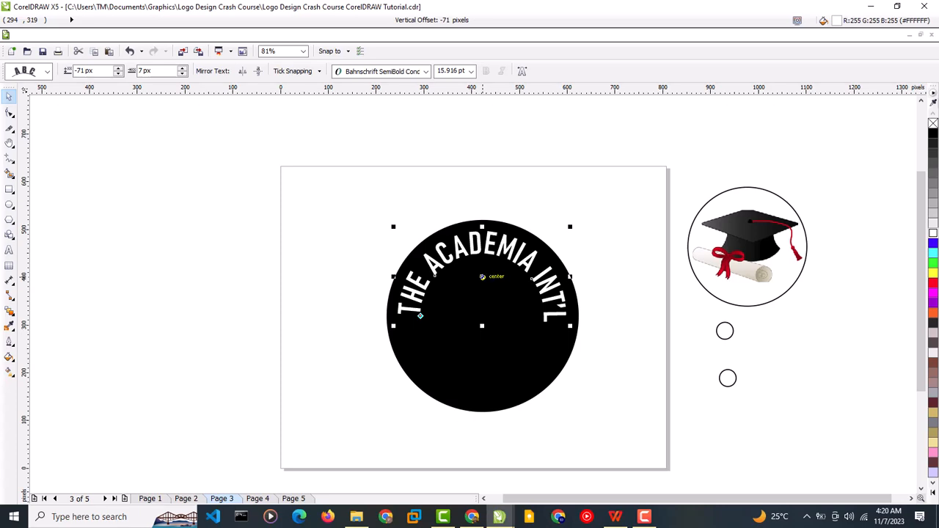
pyautogui.click(282, 335)
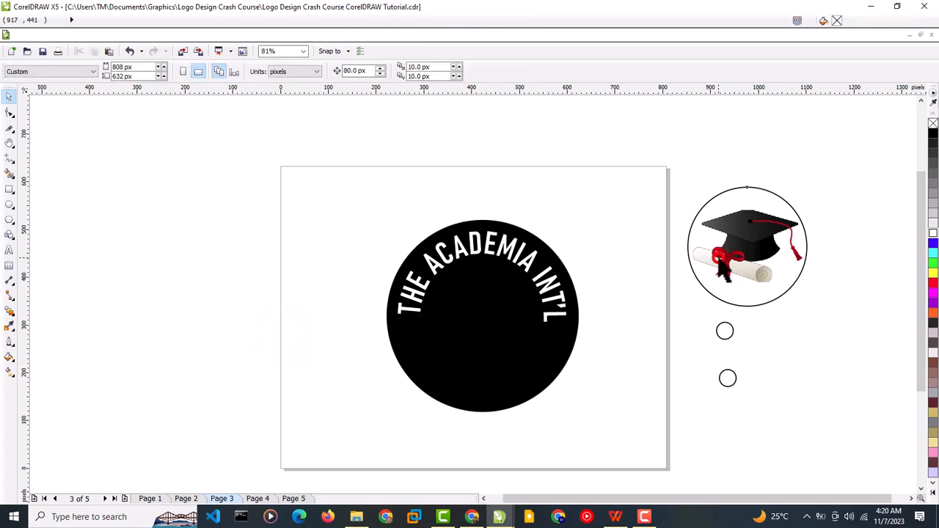
# Move the graduation cap circle to the middle of the page and shift the black circle with its text aside to the left
pyautogui.click(756, 253)
pyautogui.moveTo(756, 247); pyautogui.dragTo(488, 328)
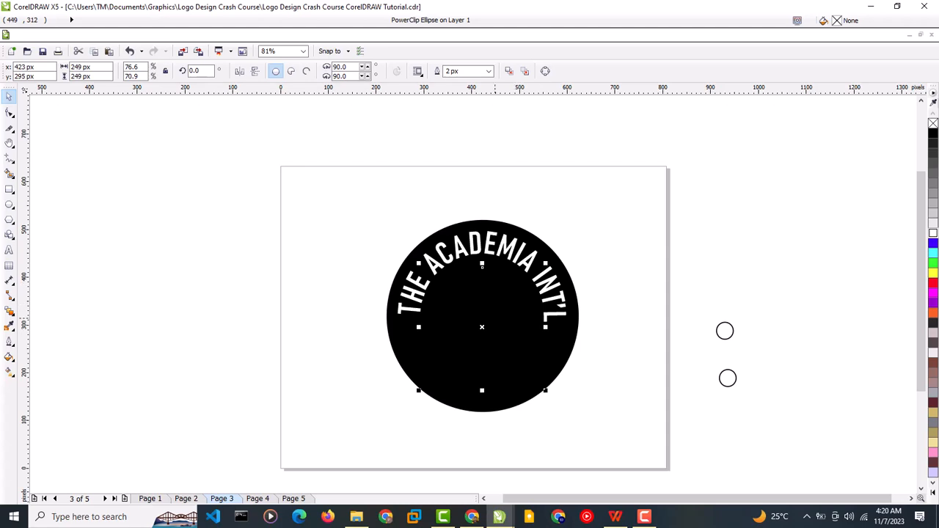
pyautogui.click(480, 322)
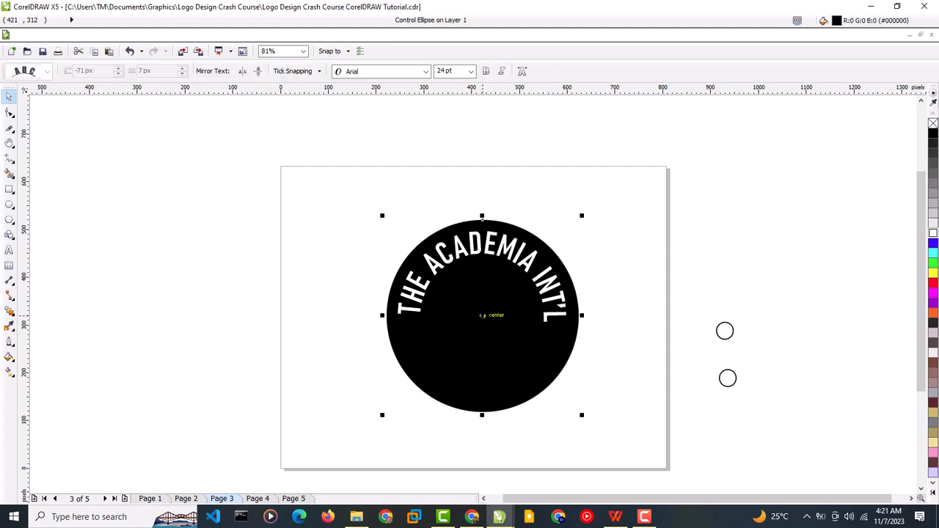
pyautogui.moveTo(482, 315); pyautogui.dragTo(257, 320)
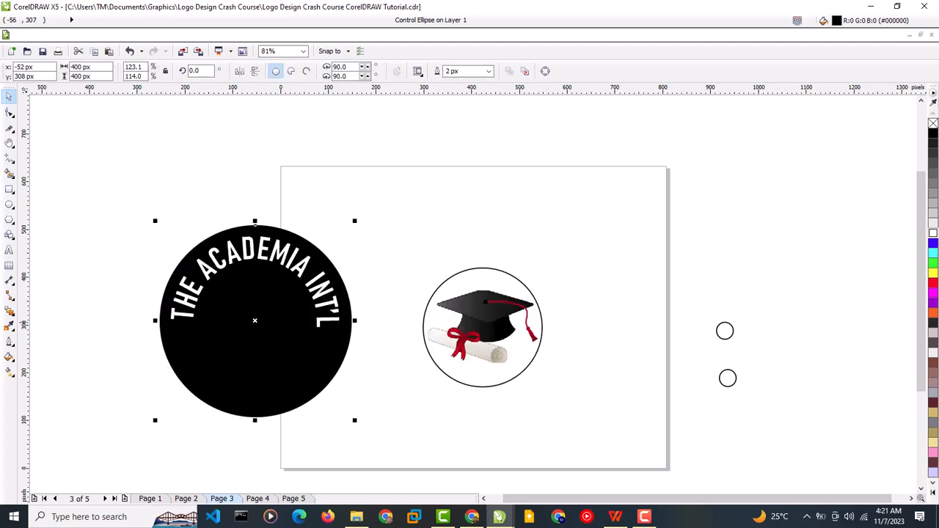
# Bring the graduation cap circle to the front of the layer
pyautogui.doubleClick(485, 283)
pyautogui.rightClick(484, 283)
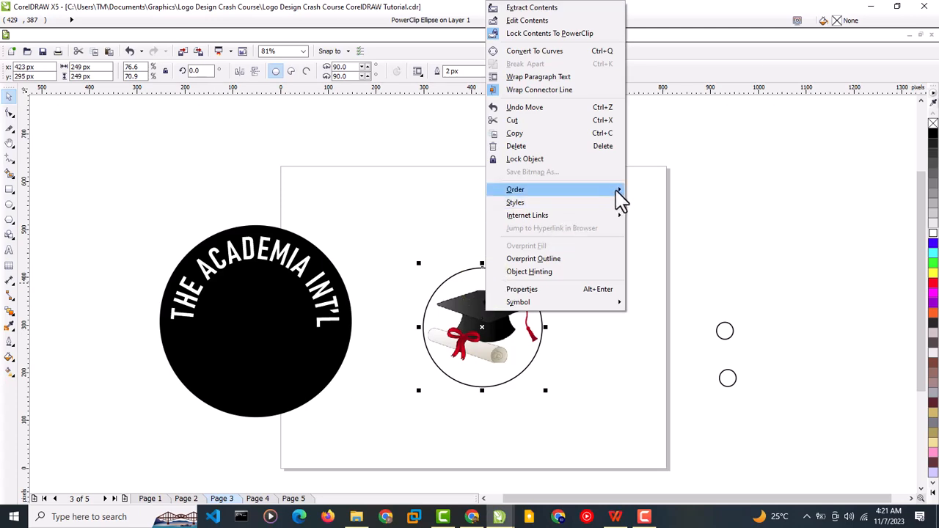
pyautogui.moveTo(619, 196)
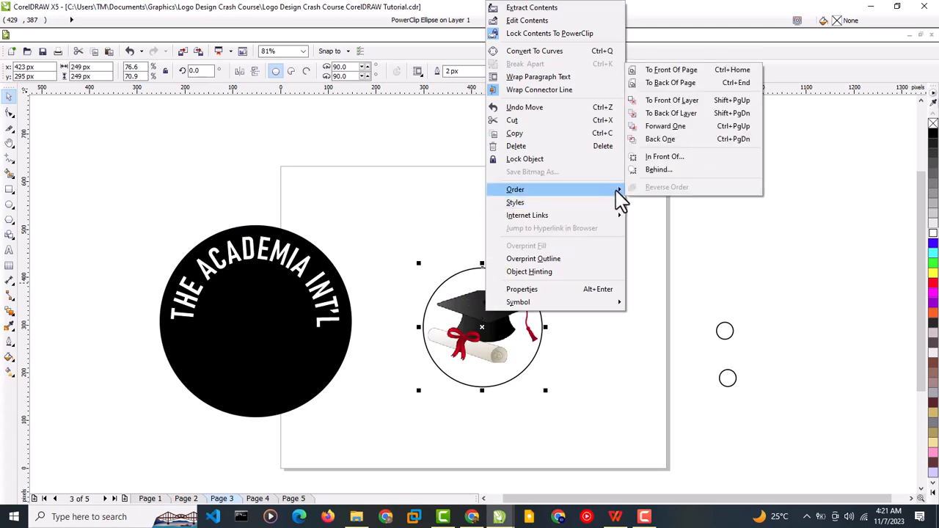
pyautogui.click(672, 100)
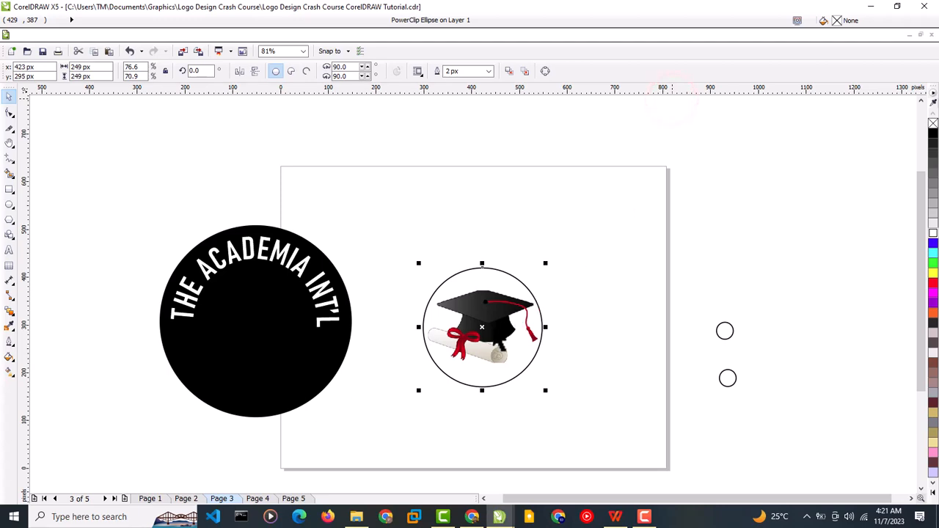
# Return the black badge to the middle of the page and place the cap circle, filled with white, at its centre
pyautogui.moveTo(258, 325); pyautogui.dragTo(656, 321)
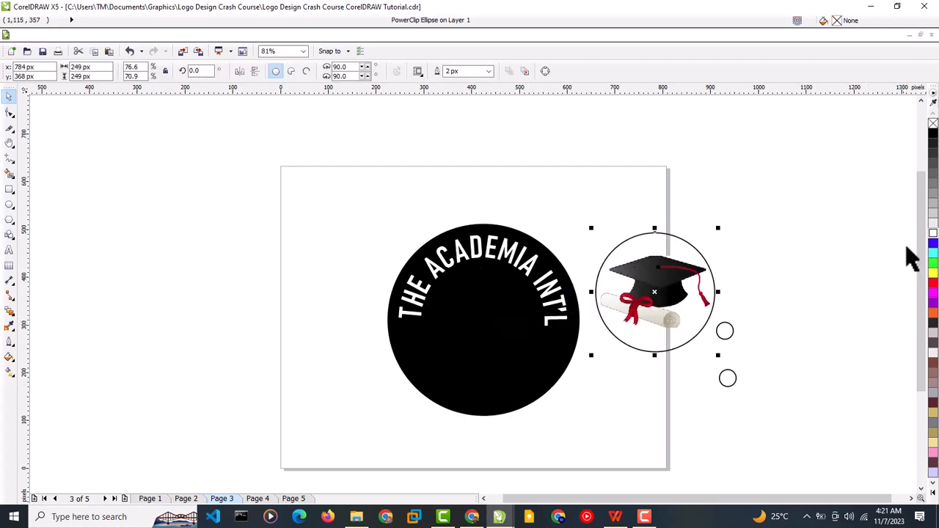
pyautogui.click(933, 232)
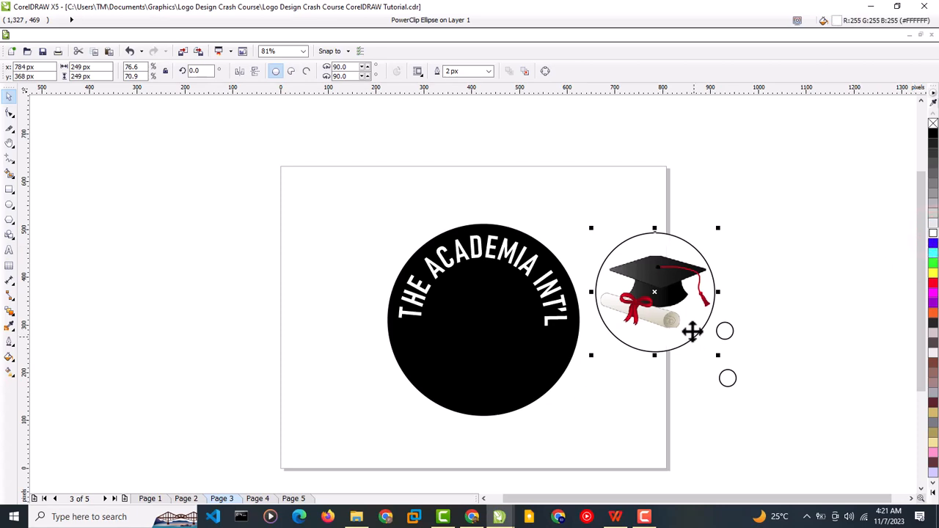
pyautogui.moveTo(663, 301); pyautogui.dragTo(485, 327)
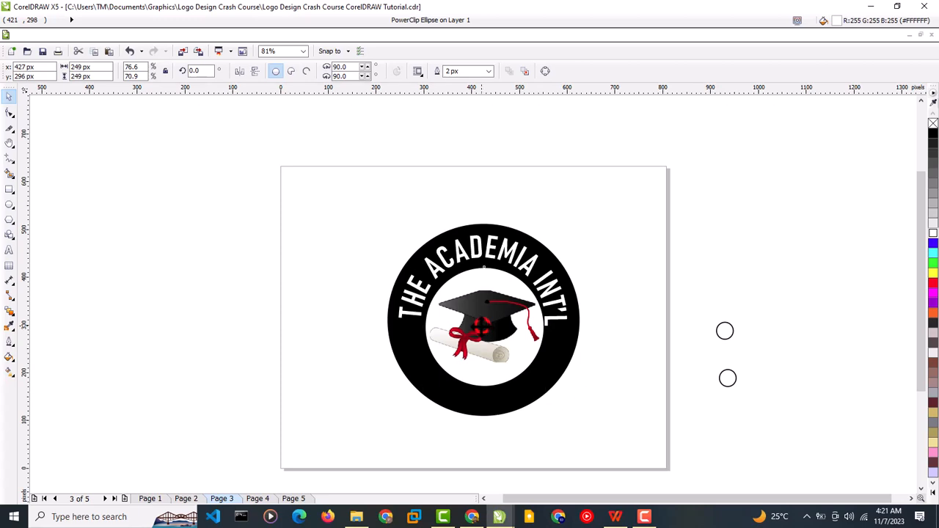
# Compare with the finished The Academia logo thumbnail in File Explorer, then return to the CorelDRAW tutorial document
pyautogui.click(358, 516)
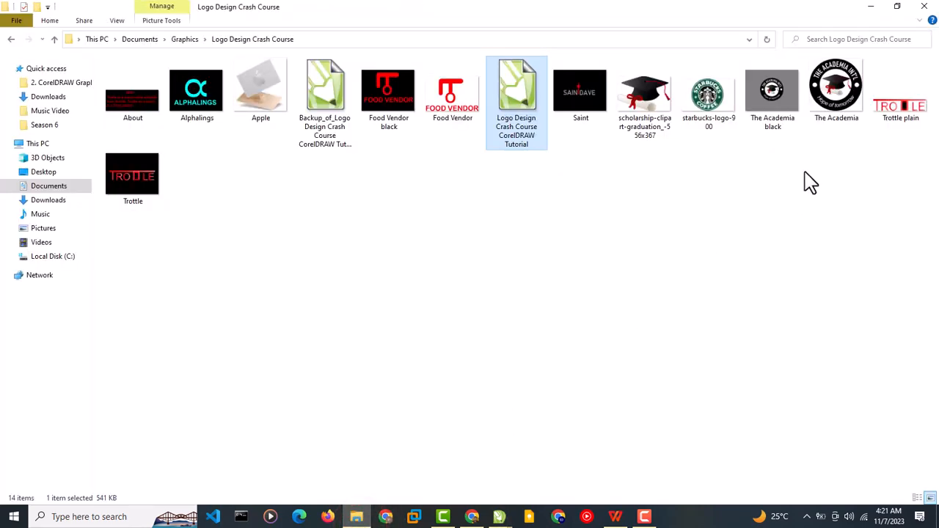
pyautogui.moveTo(499, 514)
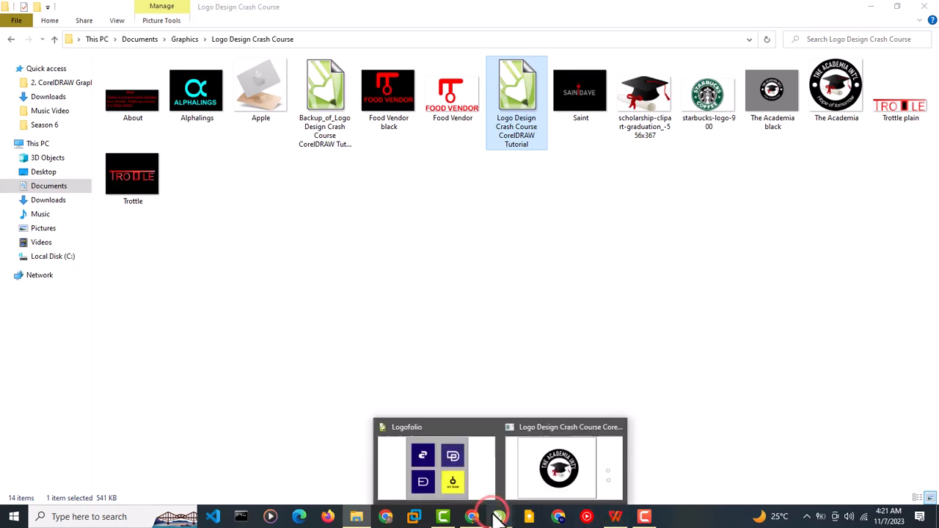
pyautogui.click(546, 469)
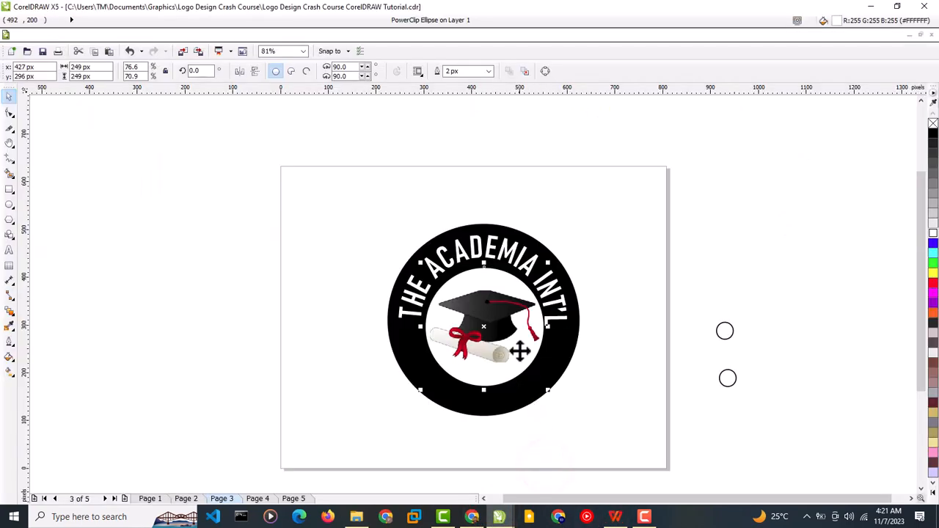
# Shrink the cap circle slightly inside the badge and shift the arched text a little clockwise around the ring
pyautogui.moveTo(484, 327); pyautogui.dragTo(484, 326)
pyautogui.click(243, 311)
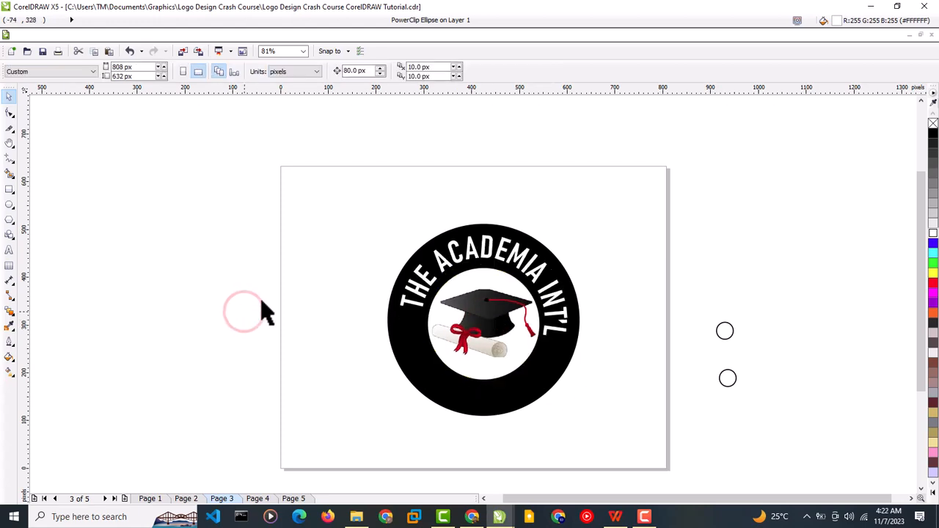
# Place one 35 px white circle in front of the black ring, below the start of the text, and delete the other small circle
pyautogui.click(723, 333)
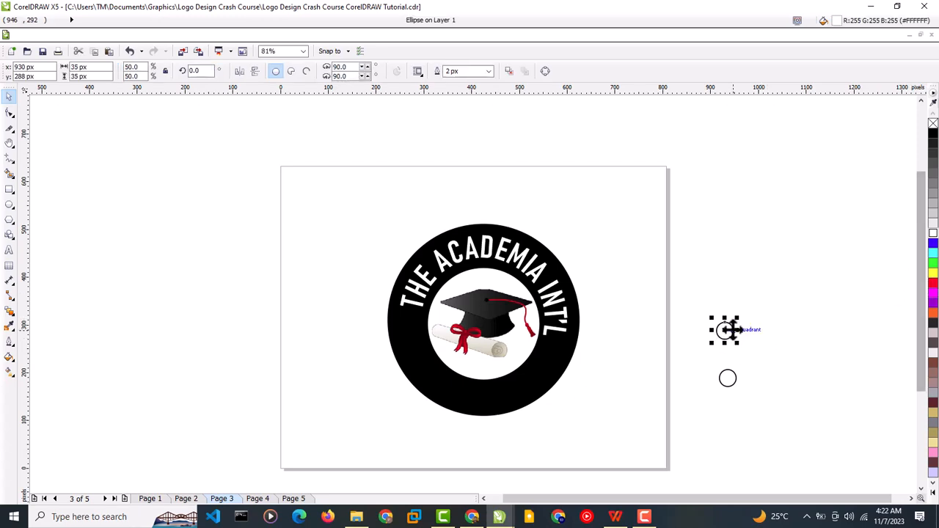
pyautogui.moveTo(724, 330)
pyautogui.mouseDown()
pyautogui.moveTo(655, 346)
pyautogui.moveTo(423, 334)
pyautogui.mouseUp()
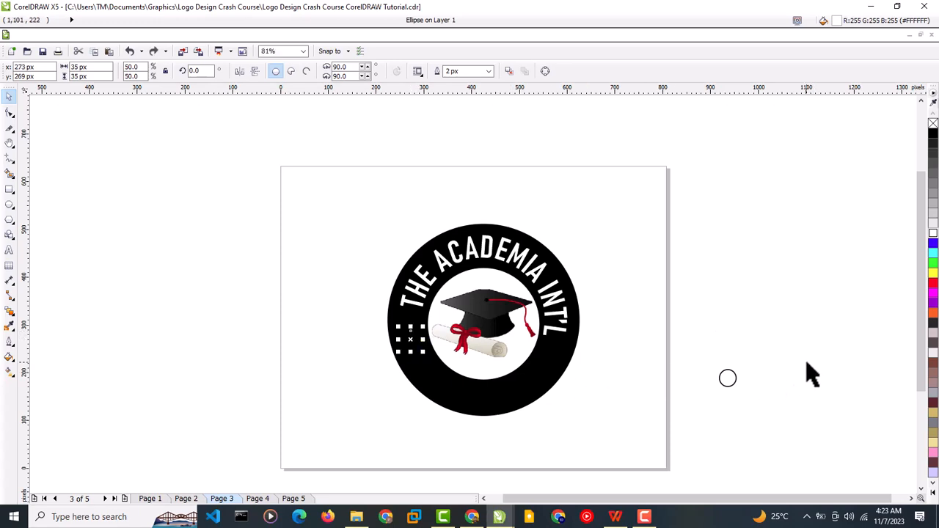
pyautogui.hotkey('ctrl', 'pageup')
pyautogui.hotkey('ctrl', 'pageup')
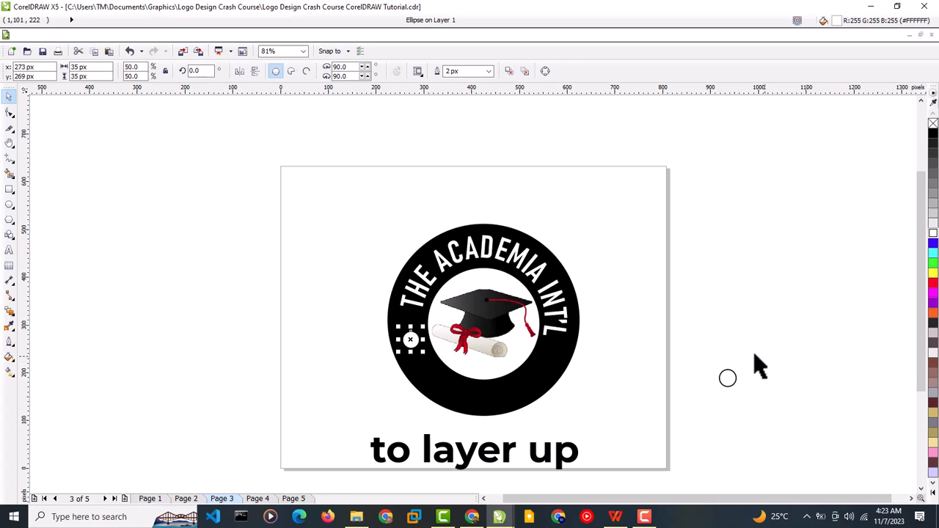
pyautogui.click(724, 381)
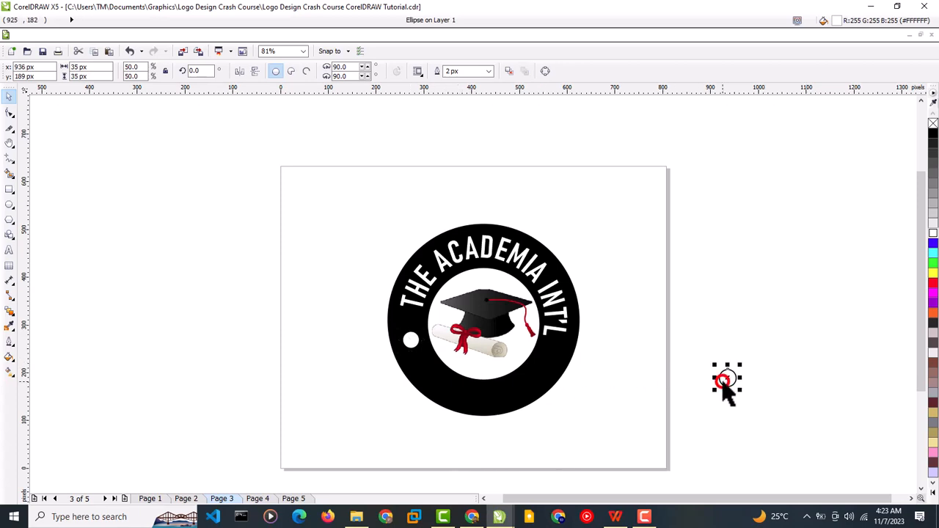
pyautogui.press('Delete')
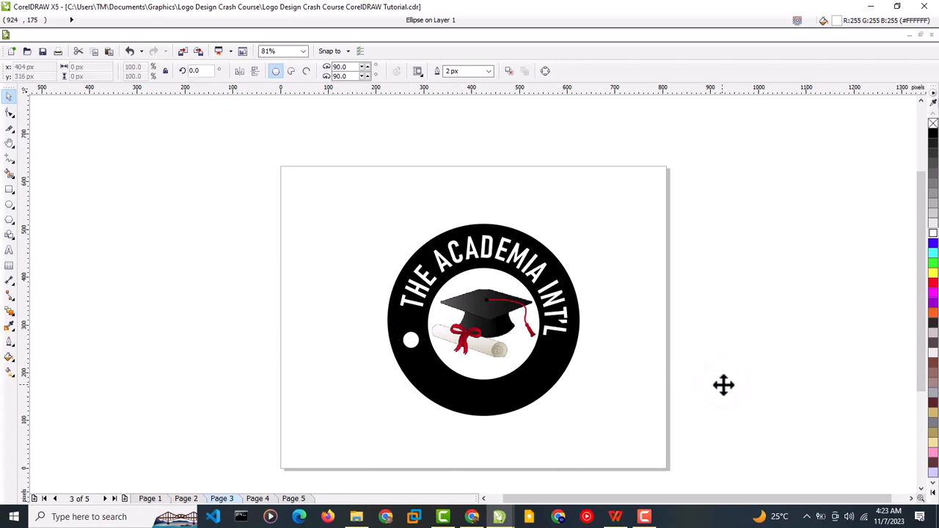
# Duplicate the white dot onto the opposite side of the ring and shift the arched title slightly counterclockwise
pyautogui.click(412, 344)
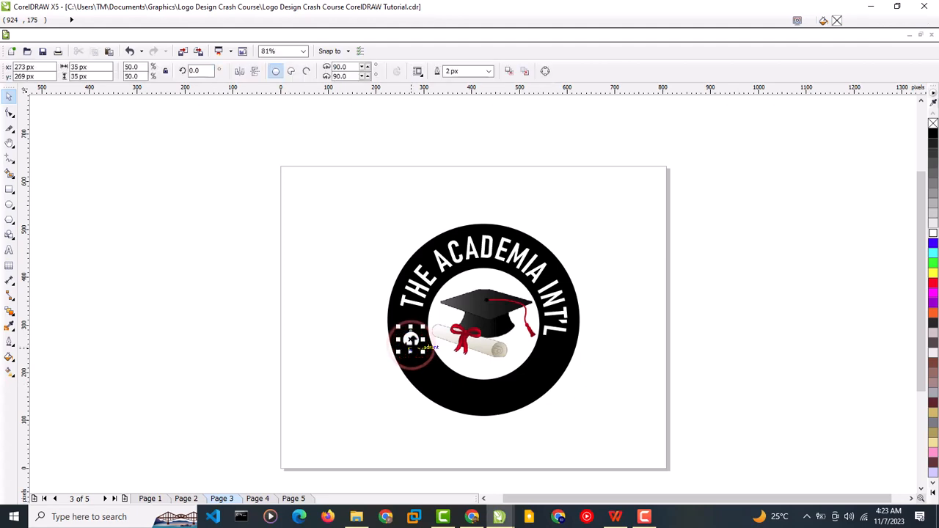
pyautogui.moveTo(411, 341); pyautogui.dragTo(552, 353)
pyautogui.click(486, 272)
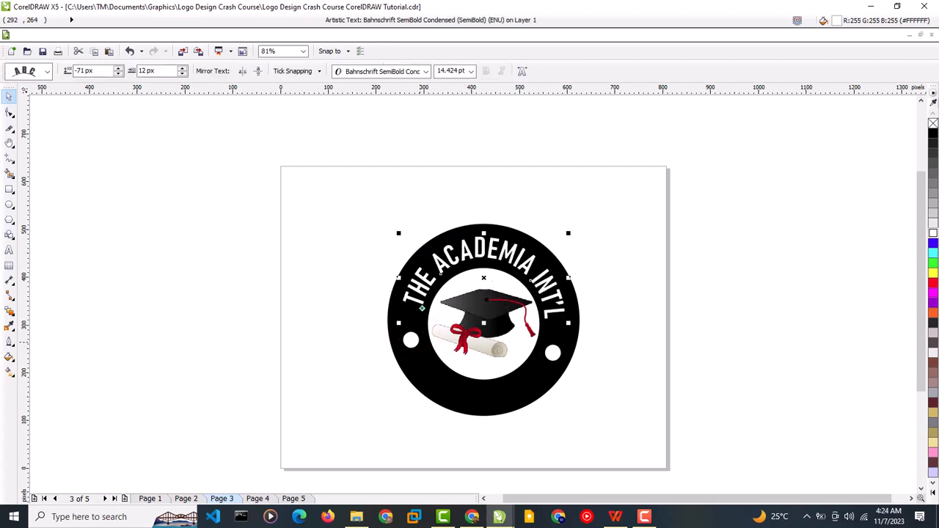
# Align the two white dots horizontally with each other and move the pair up to just below the ends of the arched title
pyautogui.click(416, 341)
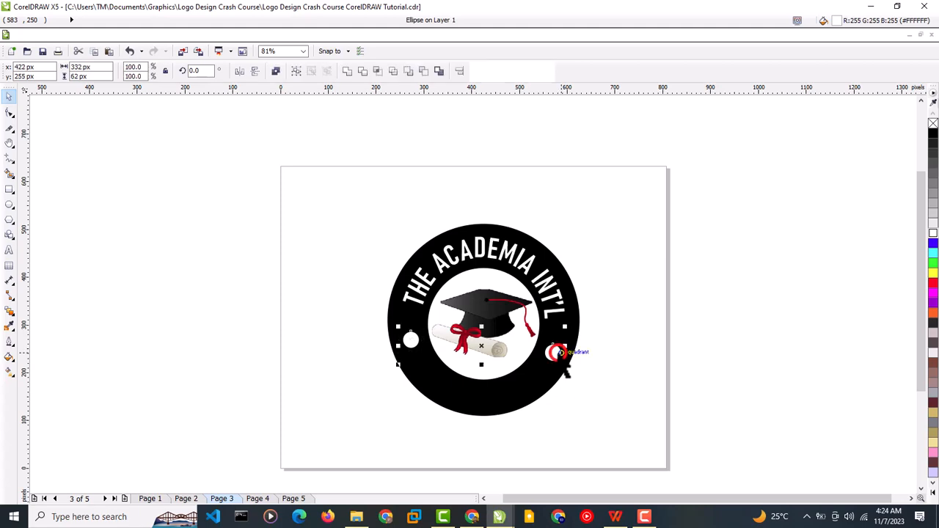
pyautogui.keyDown('shift'); pyautogui.click(555, 352); pyautogui.keyUp('shift')
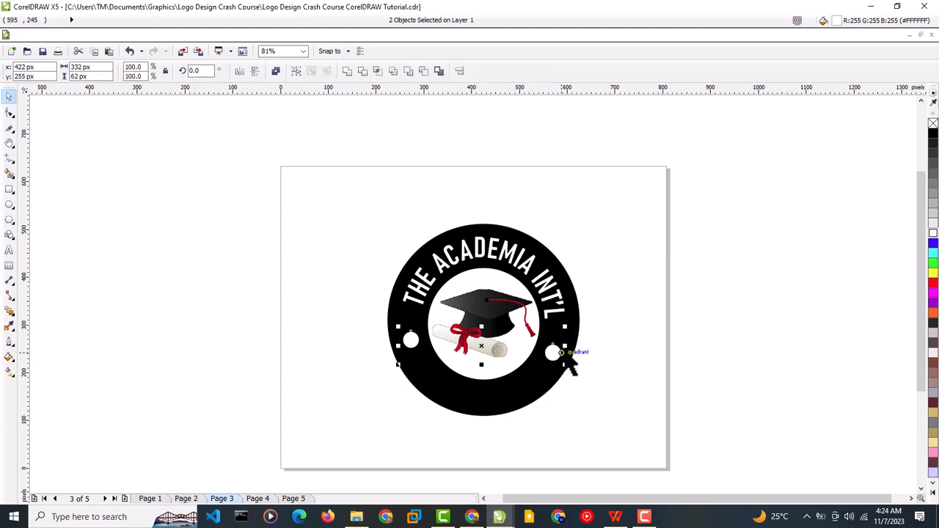
pyautogui.press('e')
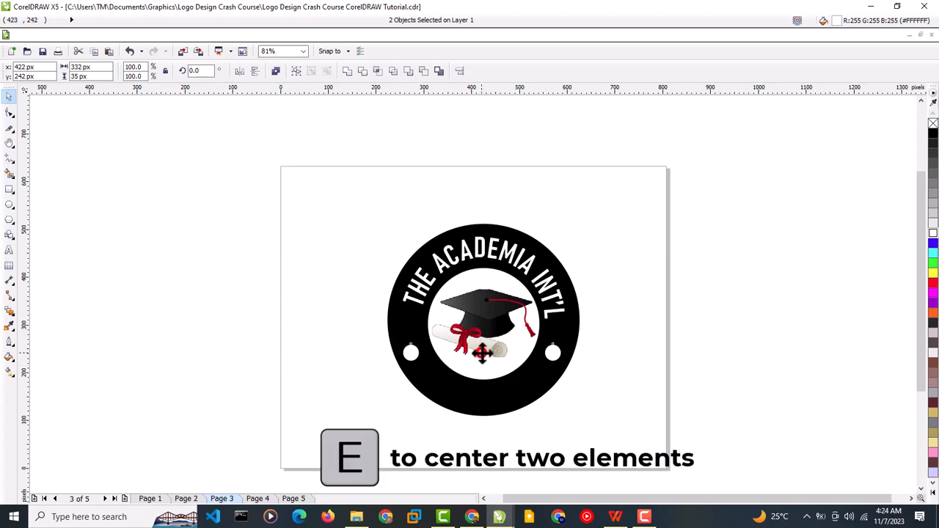
pyautogui.moveTo(482, 353); pyautogui.dragTo(483, 334)
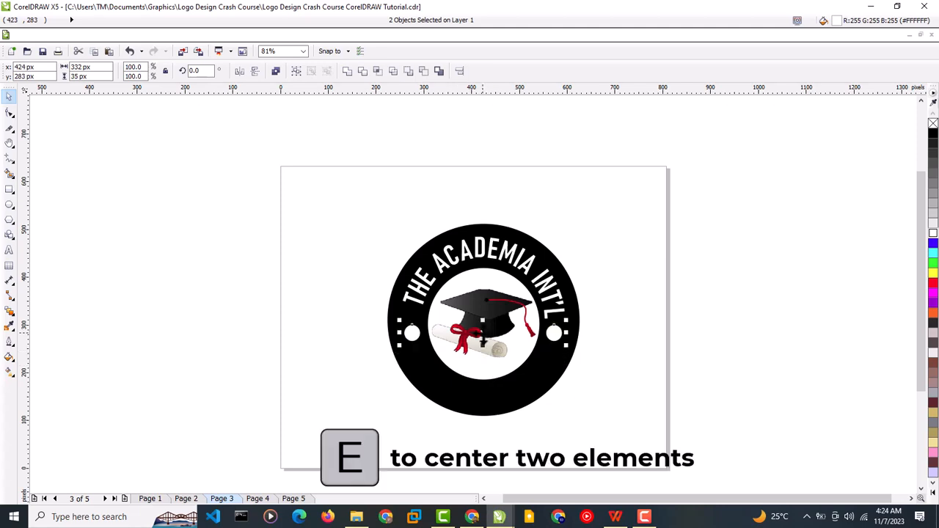
pyautogui.click(739, 360)
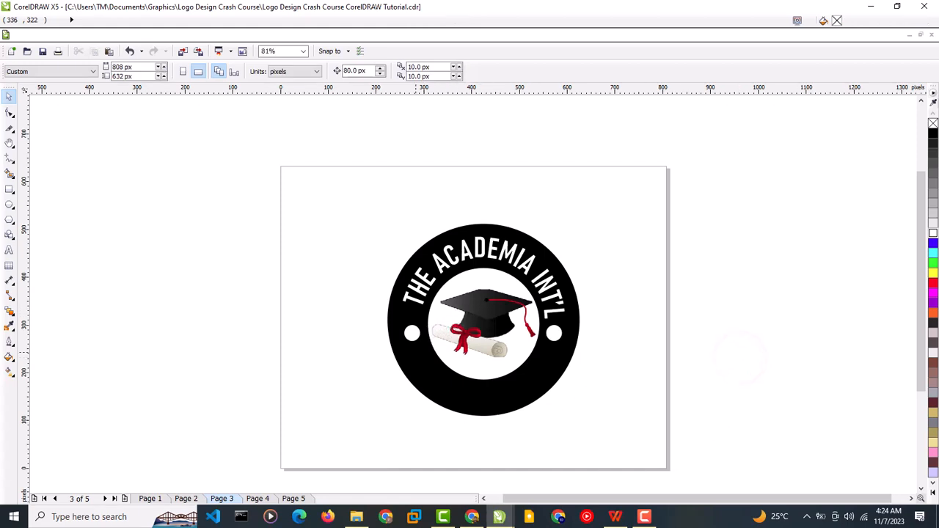
# Add the artistic text "Hope of tomorrow" beside the badge and scale it down to about 7 pt
pyautogui.click(9, 250)
pyautogui.click(247, 324)
pyautogui.hotkey('ctrl', 'v')
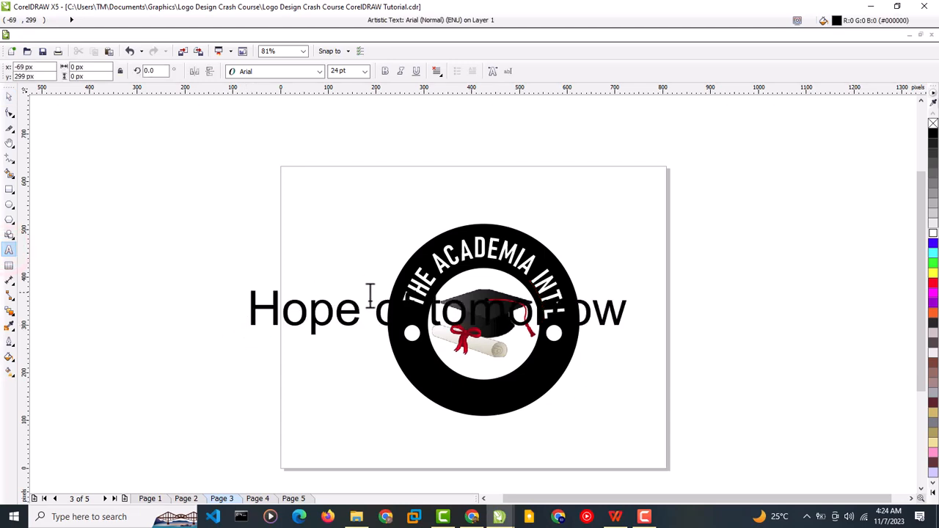
pyautogui.moveTo(632, 337); pyautogui.dragTo(361, 306)
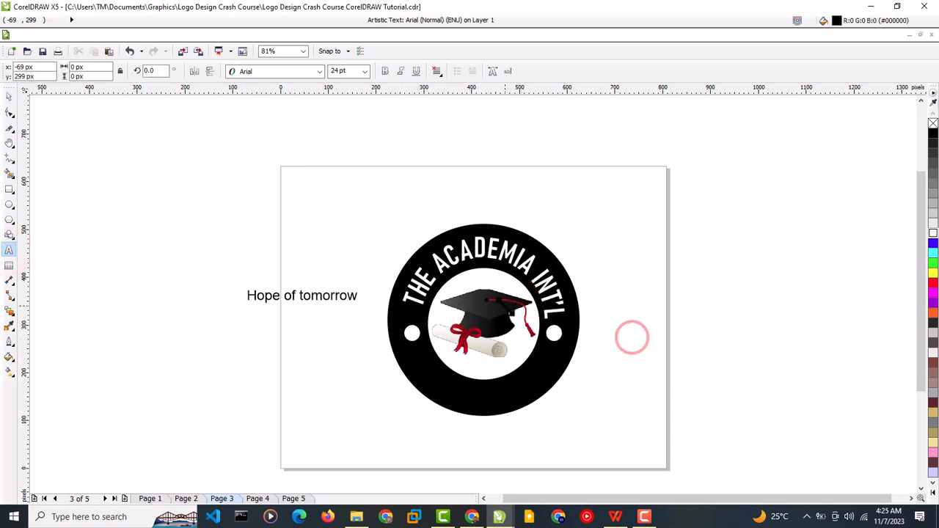
# Fill the whole "Hope of tomorrow" text with white
pyautogui.click(932, 233)
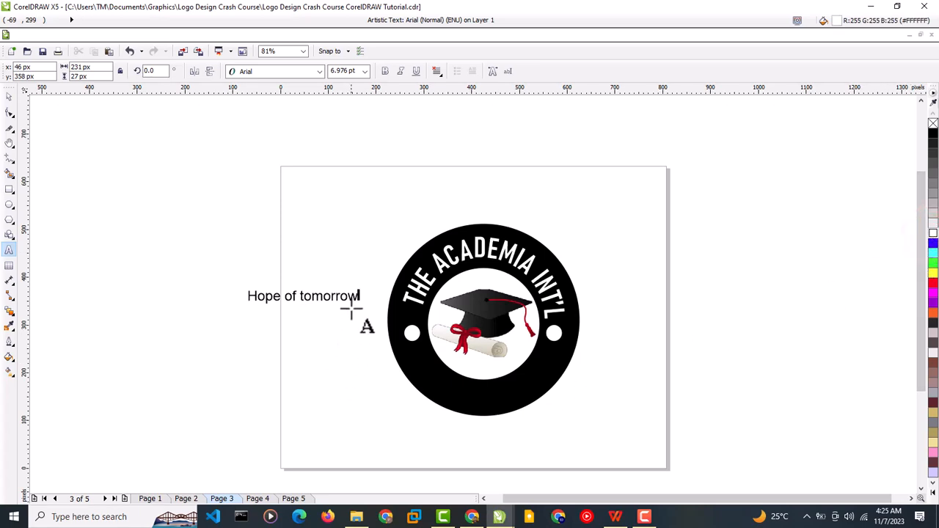
pyautogui.moveTo(359, 297); pyautogui.dragTo(227, 287)
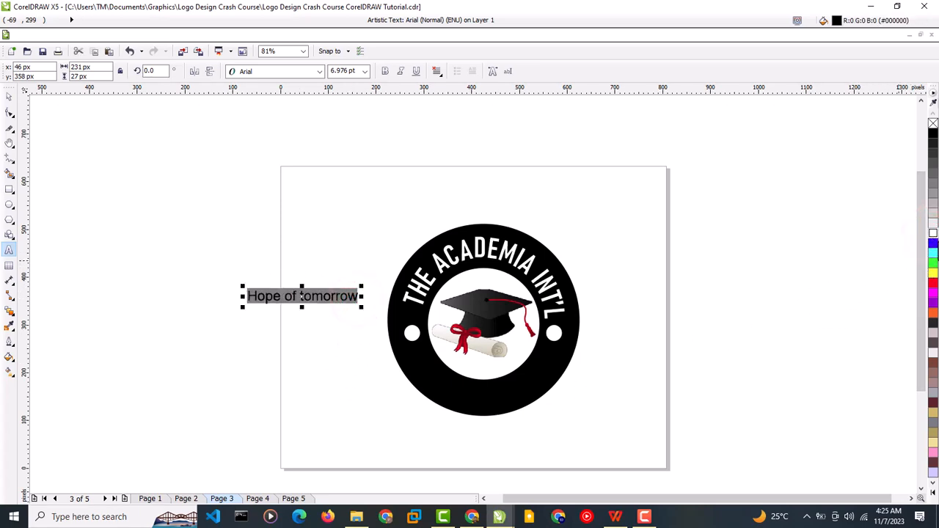
pyautogui.click(933, 235)
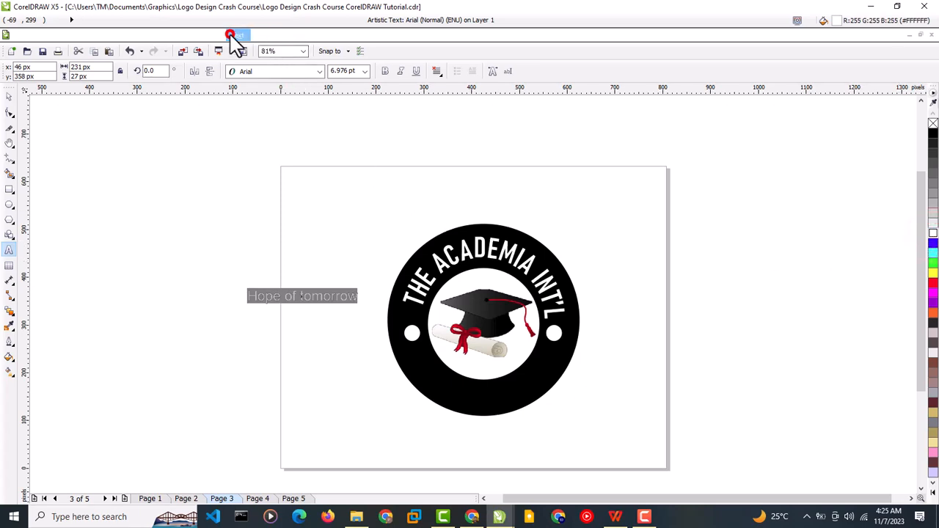
# Fit "Hope of tomorrow" to the lower arc of the black ring and mirror it horizontally and vertically so it reads upright
pyautogui.click(230, 34)
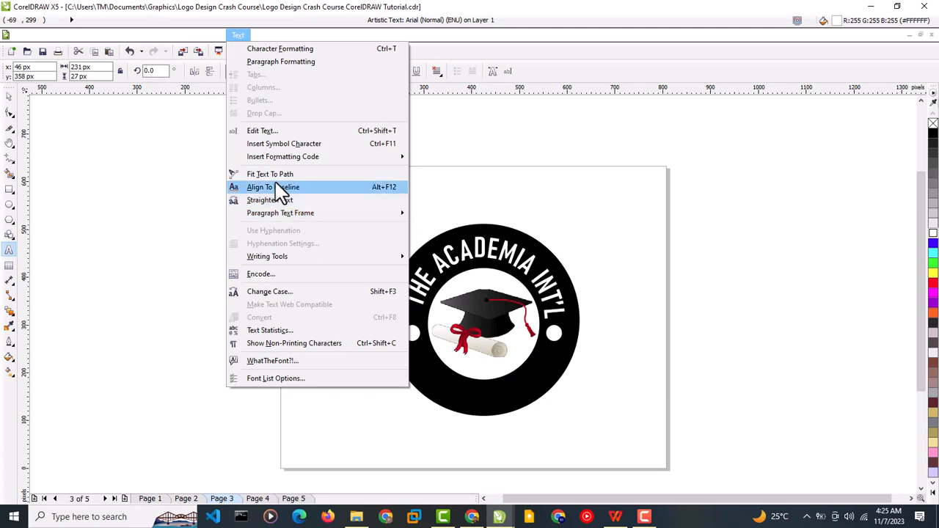
pyautogui.click(279, 187)
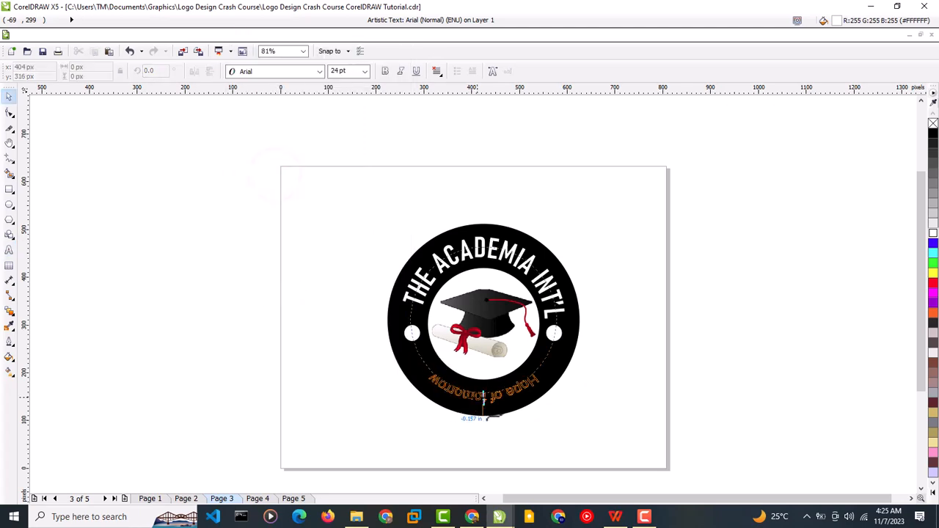
pyautogui.click(484, 400)
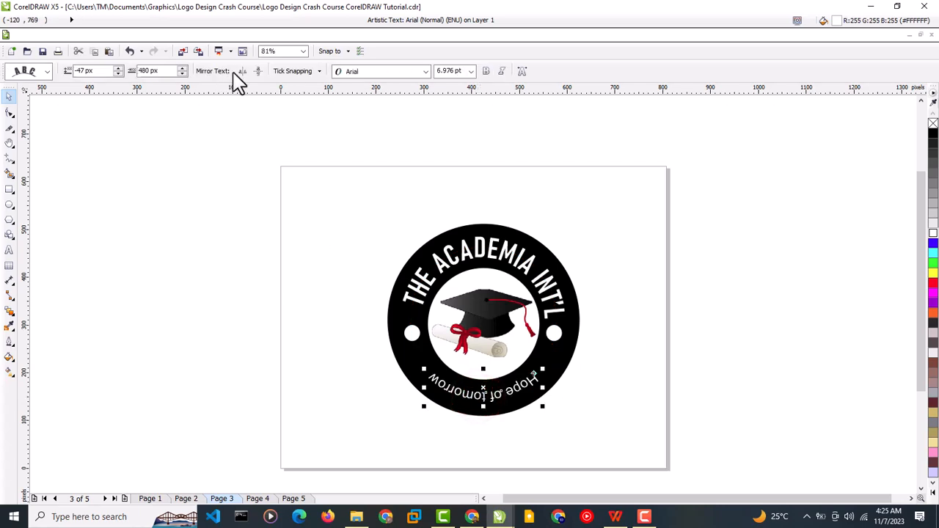
pyautogui.click(255, 72)
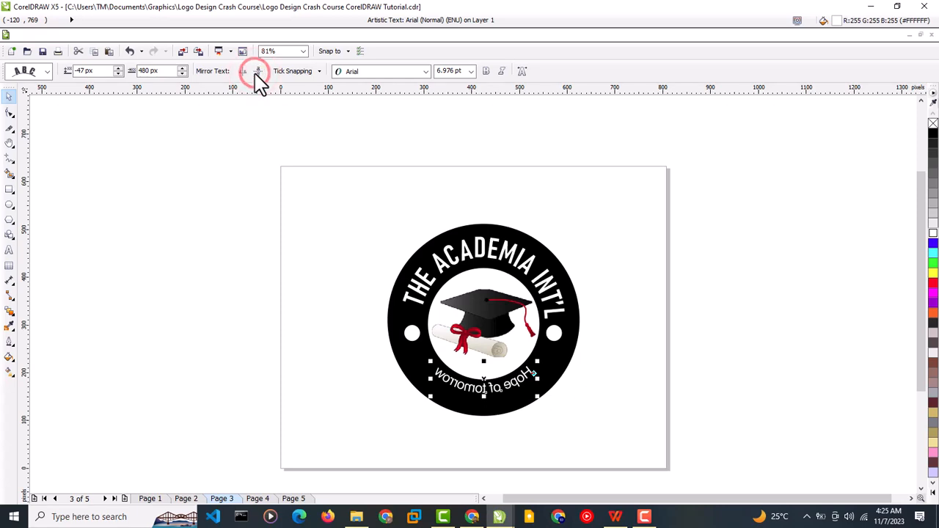
pyautogui.click(244, 72)
pyautogui.click(244, 72)
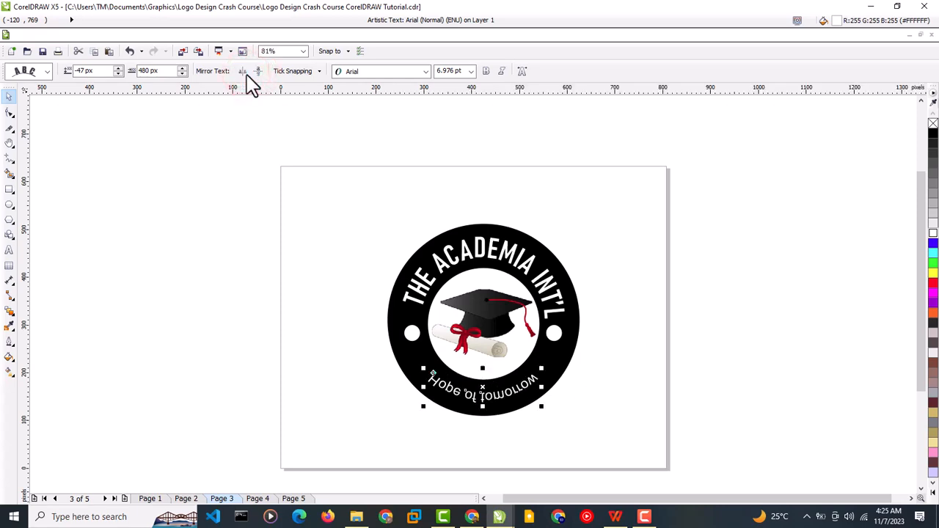
pyautogui.click(258, 73)
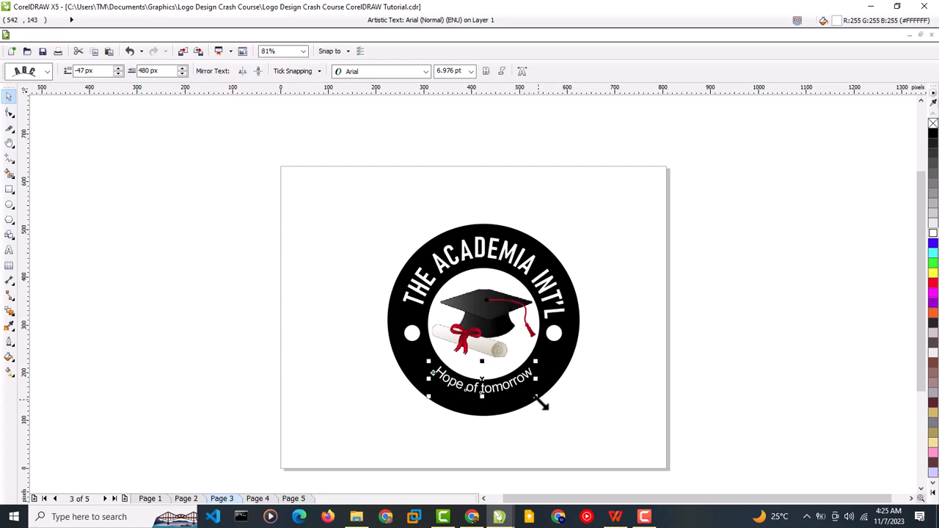
# Set the font size of the curved "Hope of tomorrow" text to 10 pt
pyautogui.moveTo(541, 403)
pyautogui.mouseDown()
pyautogui.moveTo(577, 390)
pyautogui.moveTo(549, 400)
pyautogui.moveTo(554, 393)
pyautogui.mouseUp()
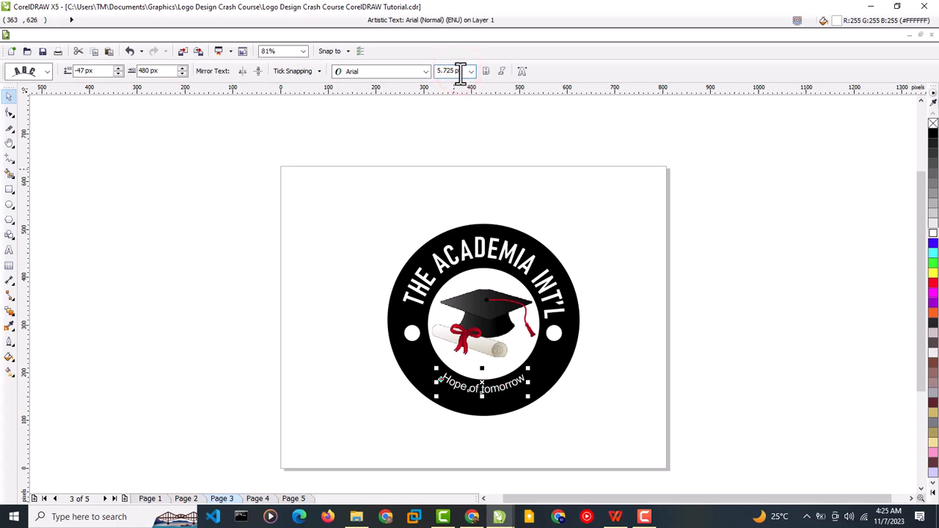
pyautogui.click(455, 70)
pyautogui.write('8')
pyautogui.press('Return')
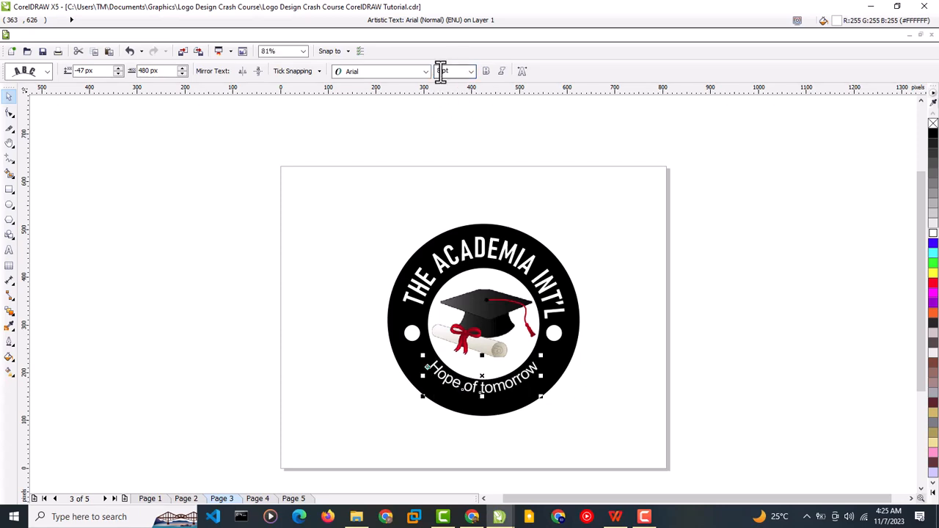
pyautogui.click(440, 70)
pyautogui.press('BackSpace')
pyautogui.press('Return')
pyautogui.click(130, 194)
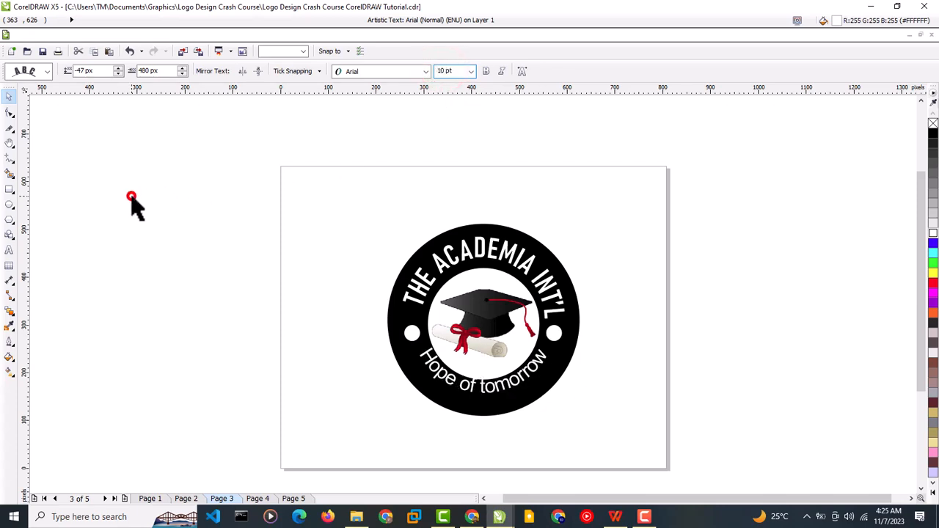
# Move the curved "Hope of tomorrow" text outward from the inner circle so it sits midway within the black ring
pyautogui.click(488, 389)
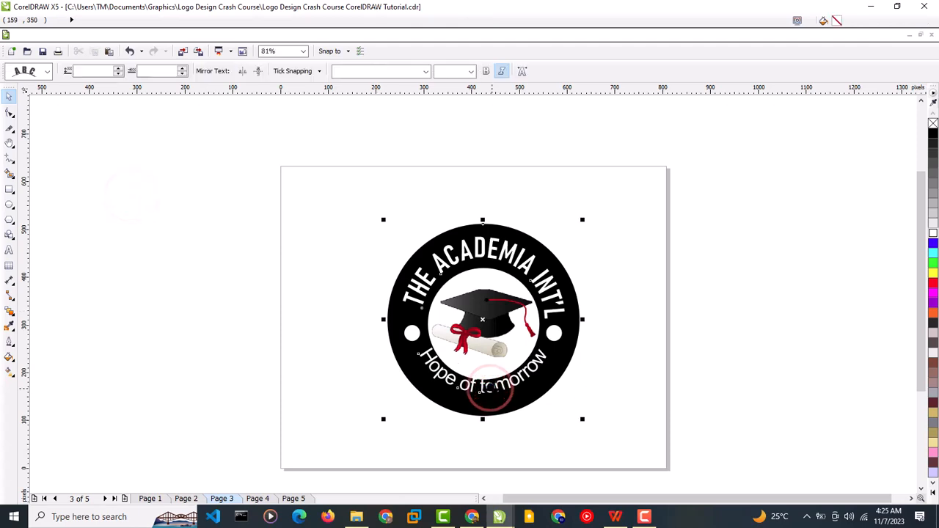
pyautogui.click(342, 369)
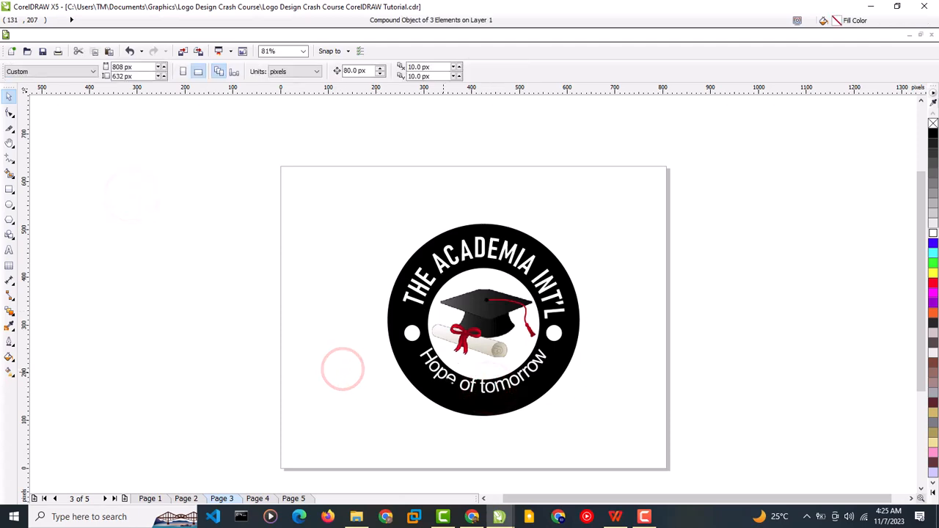
pyautogui.click(442, 378)
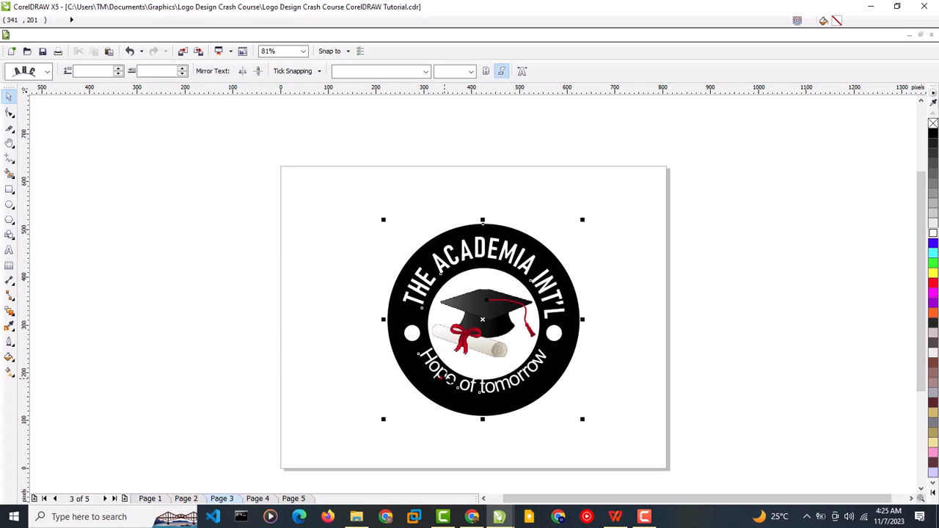
pyautogui.click(442, 378)
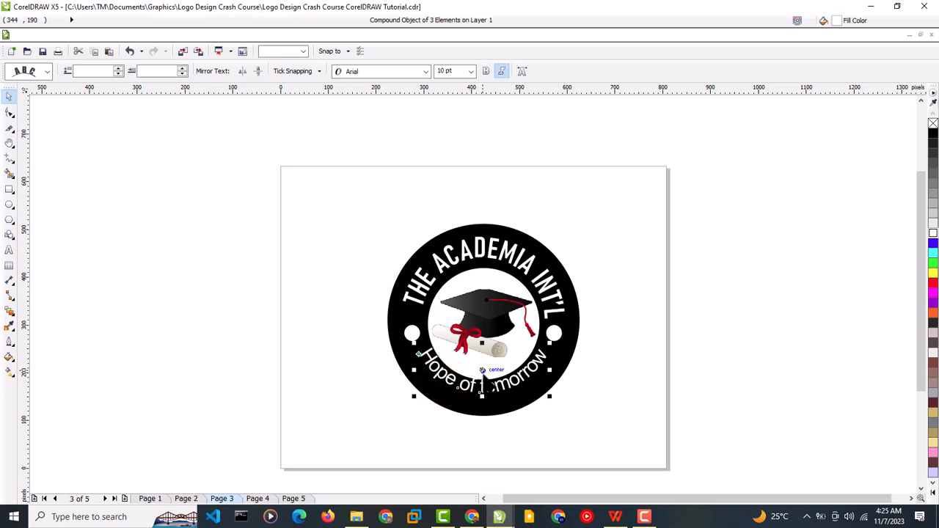
pyautogui.moveTo(482, 371); pyautogui.dragTo(488, 381)
pyautogui.click(313, 371)
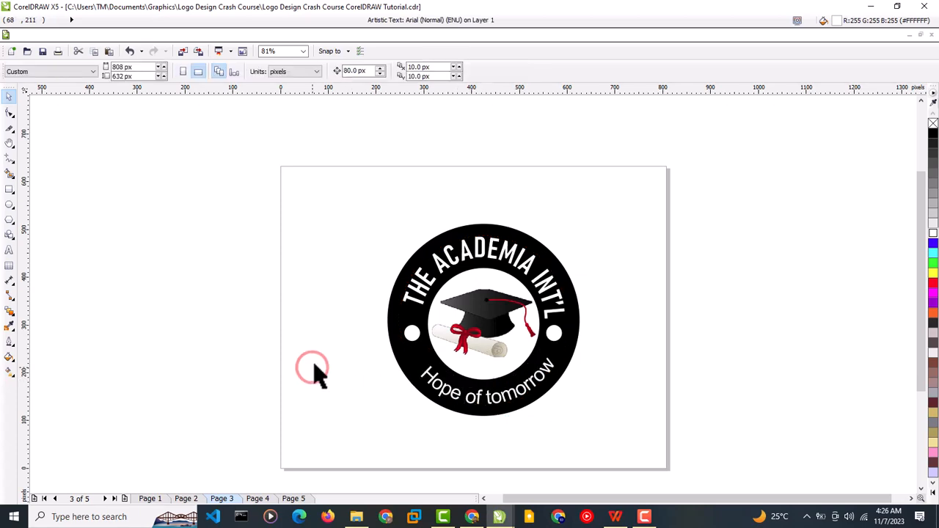
# Bring the finished The Academia image from File Explorer into the CorelDRAW page beside the badge for comparison
pyautogui.click(357, 516)
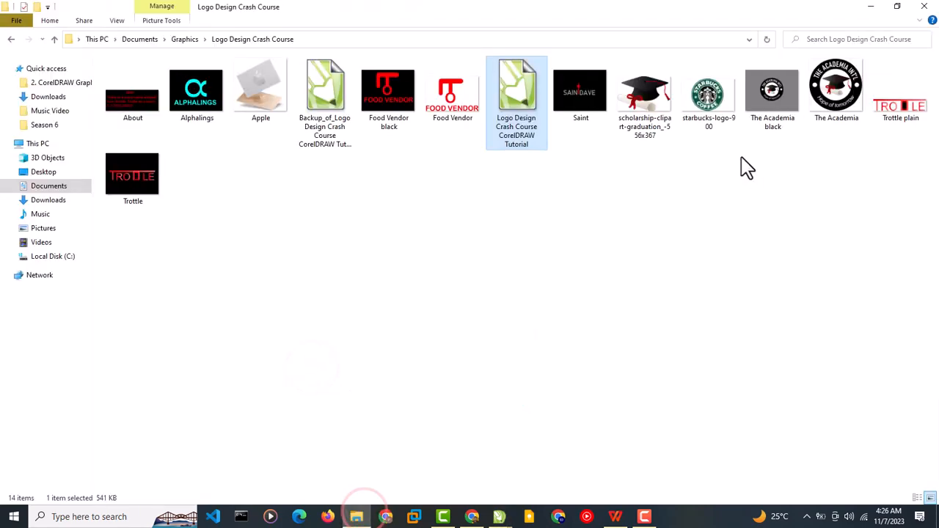
pyautogui.moveTo(833, 117); pyautogui.dragTo(235, 300)
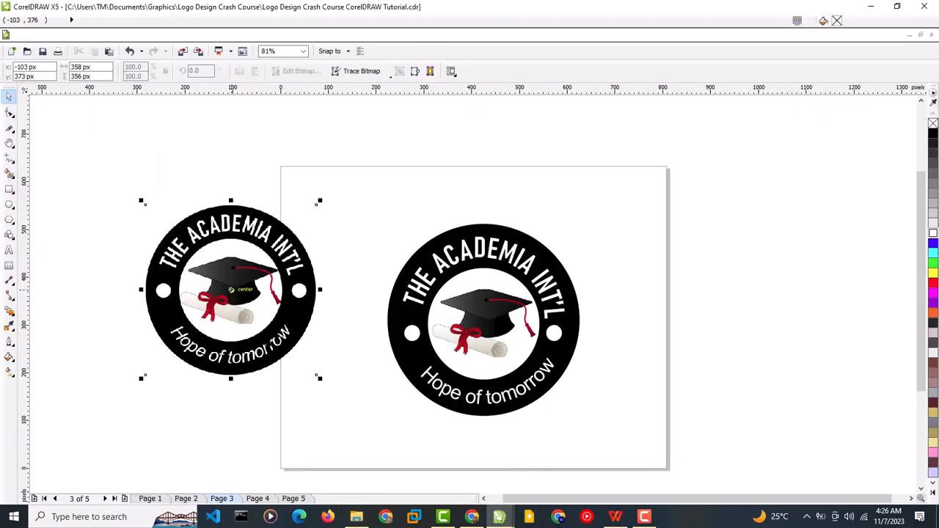
pyautogui.click(315, 393)
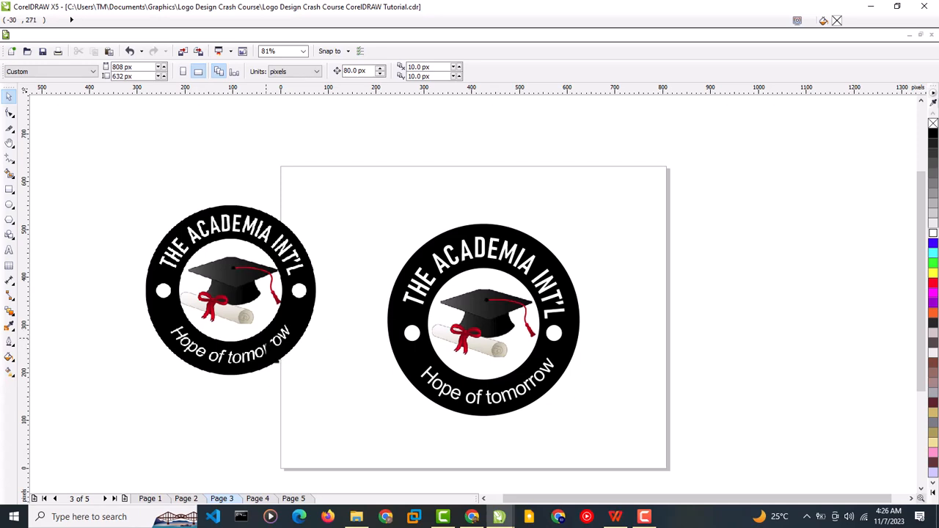
pyautogui.click(265, 336)
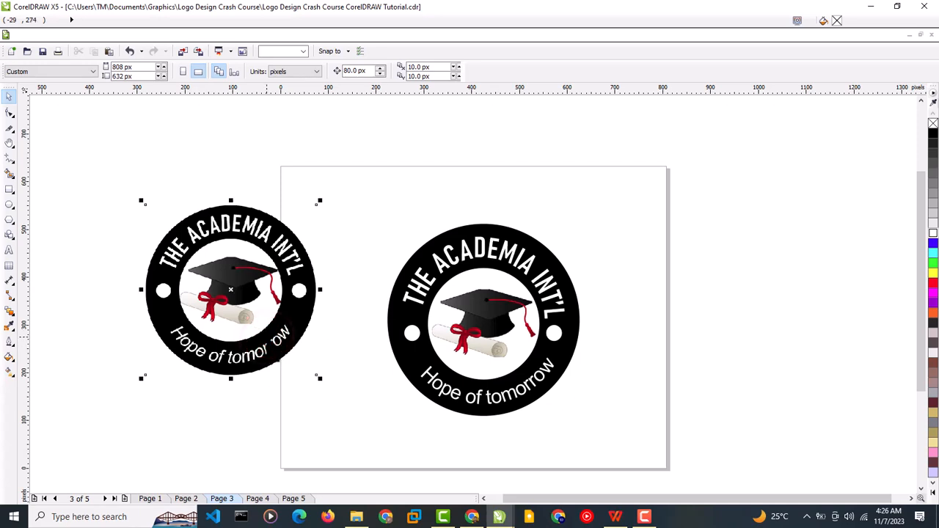